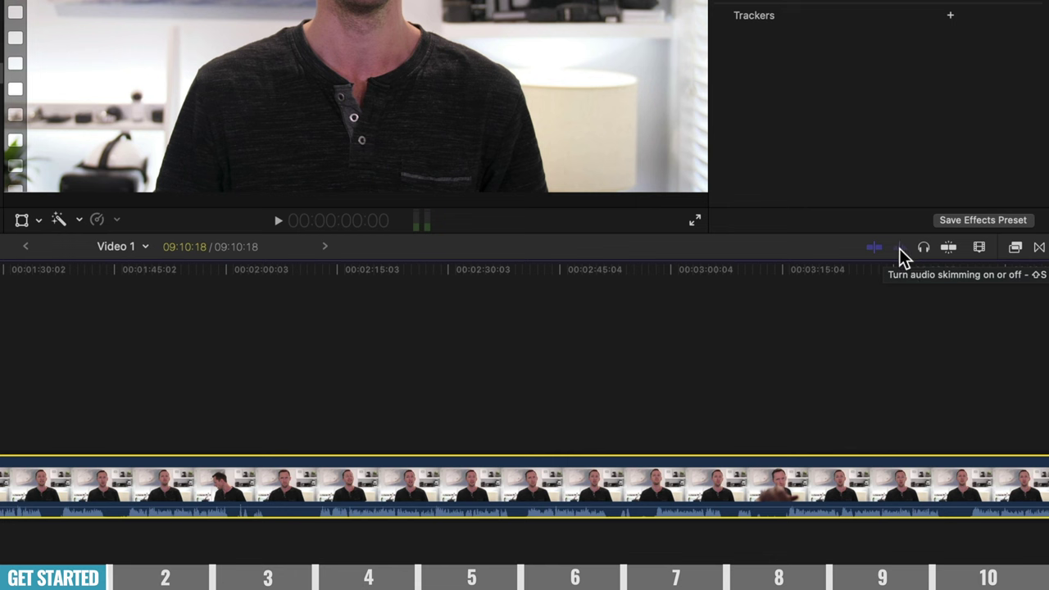
Step: Turn off audio skimming for the timeline
left_click(900, 249)
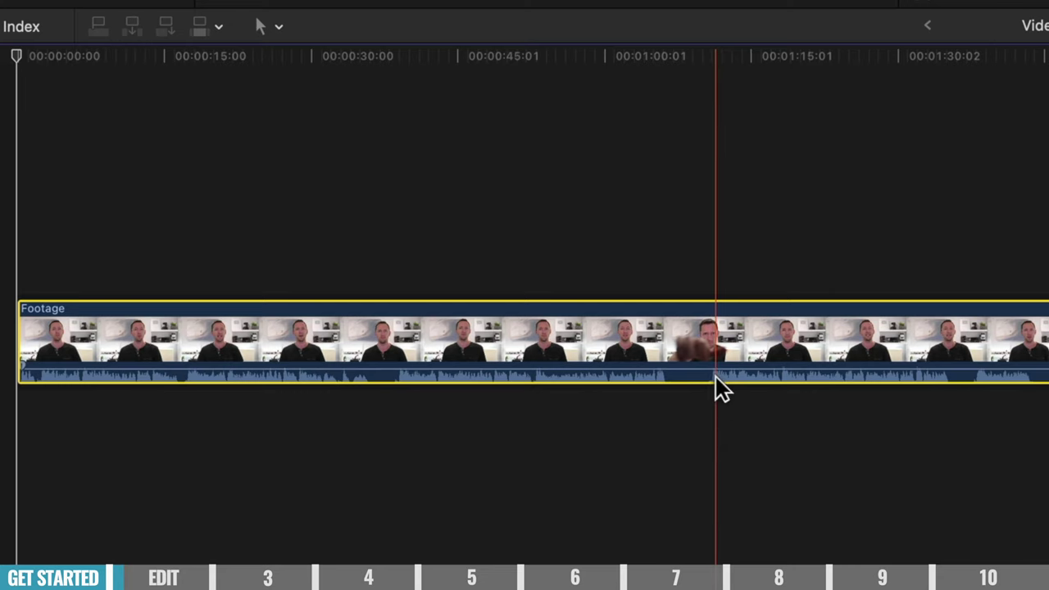
Step: Play the first few seconds of the Footage clip to find where the talking starts
mouse_move(963, 367)
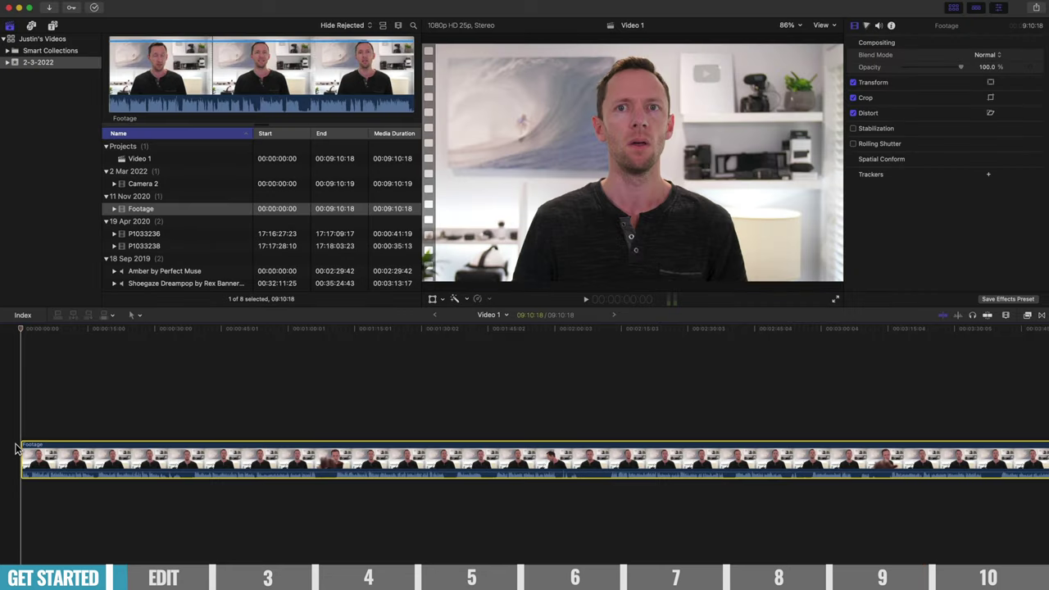
key("super+equal")
key("super+equal")
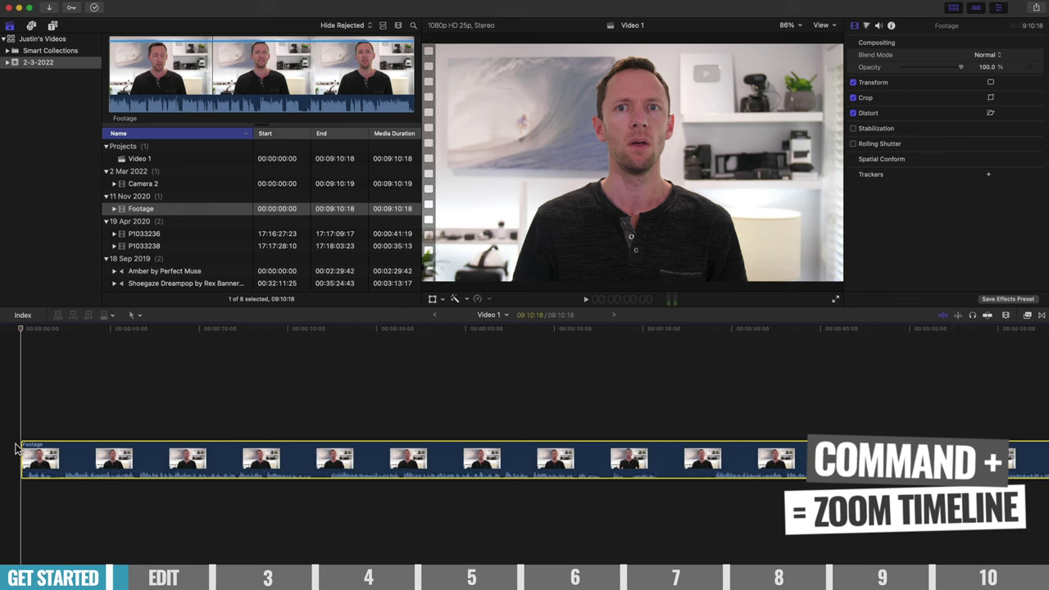
key("super+equal")
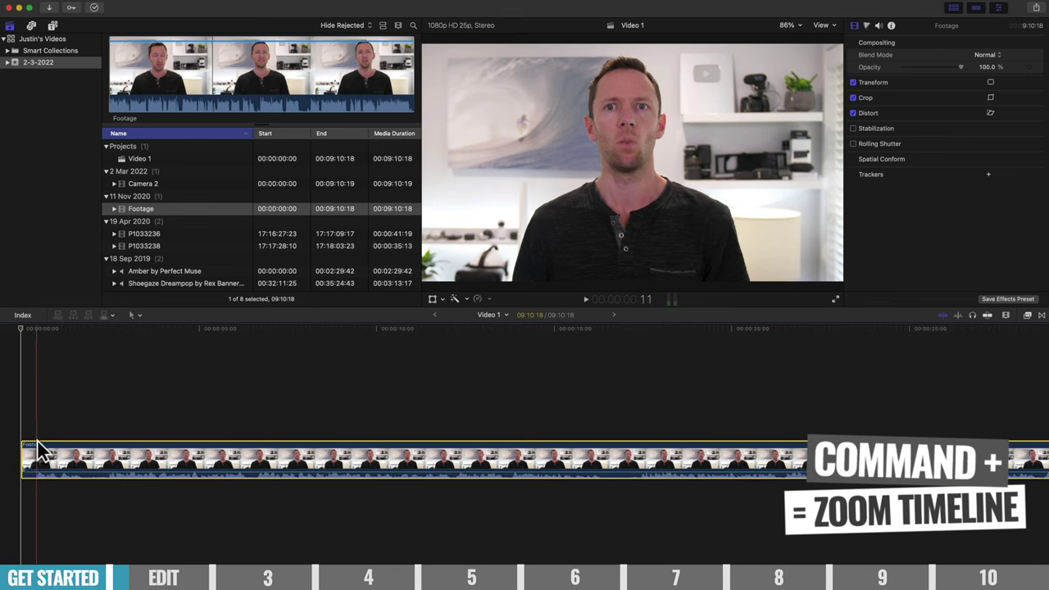
left_click(7, 347)
key("space")
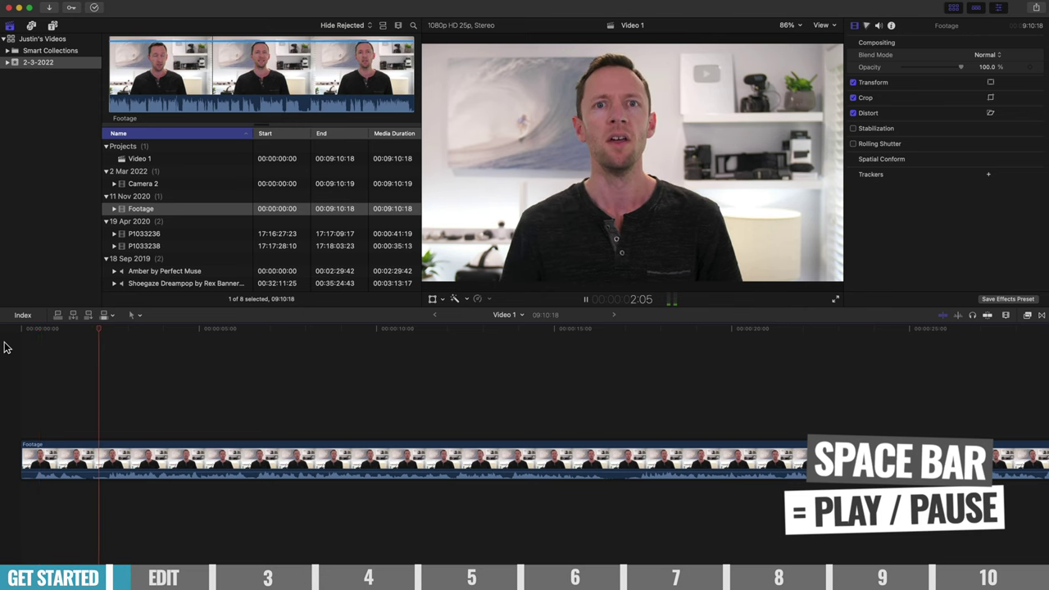
key("space")
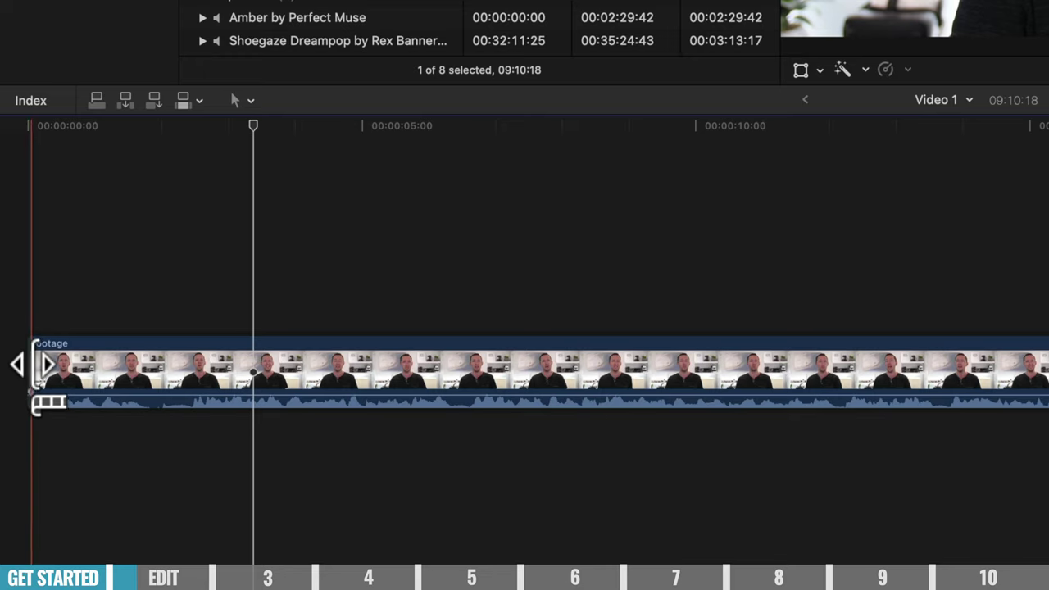
Step: Try trimming the unwanted opening off the start of the Footage clip, and undo the trim
left_click_drag(37, 365, 190, 359)
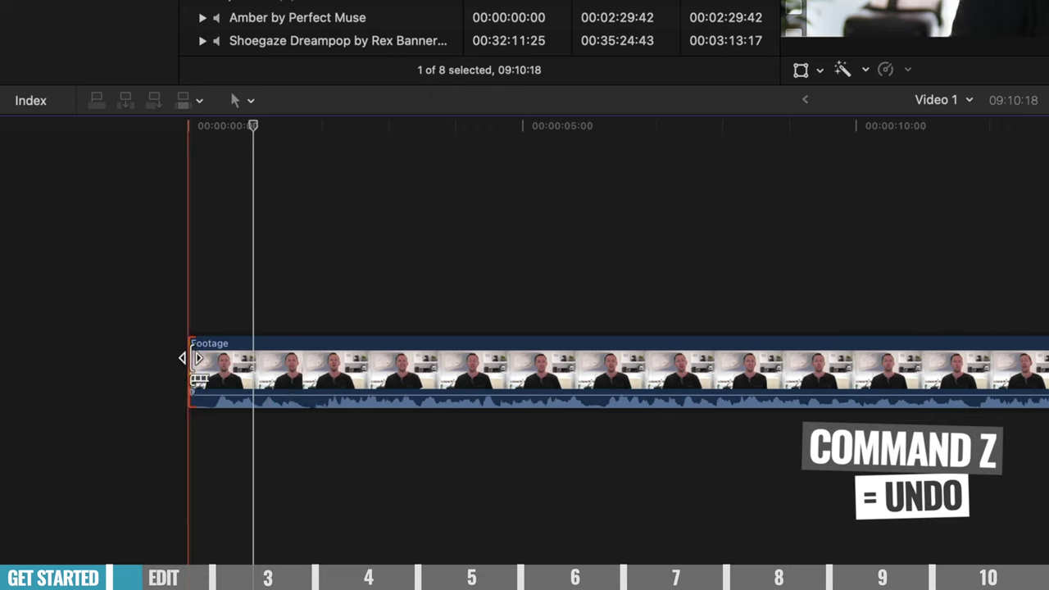
key("super+z")
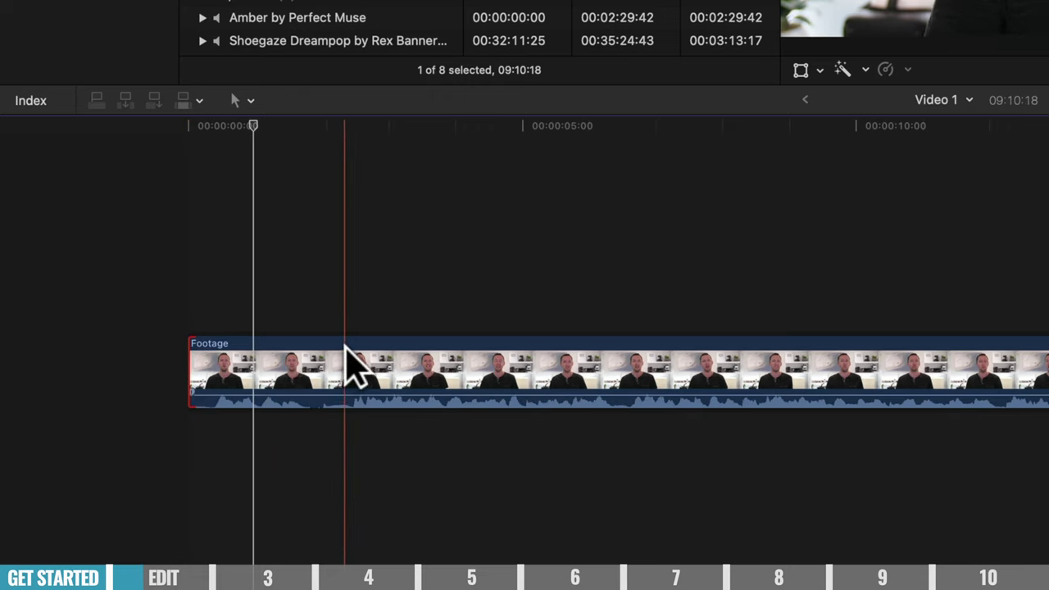
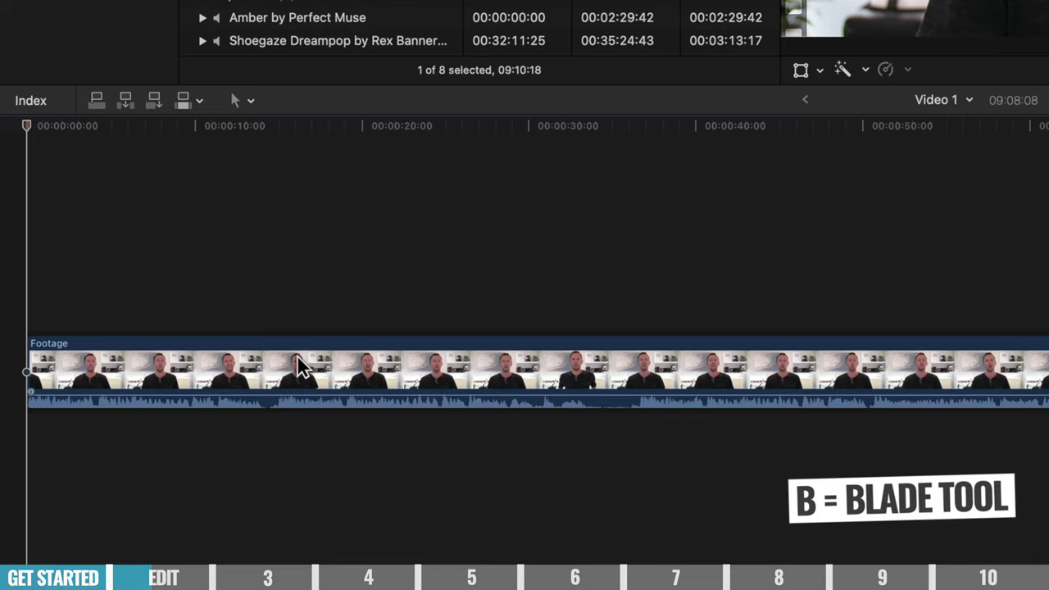
Step: Split the Footage clip with the Blade tool around the pause at about 0:34 to 0:37 and before the mistake at about 1:06
key("b")
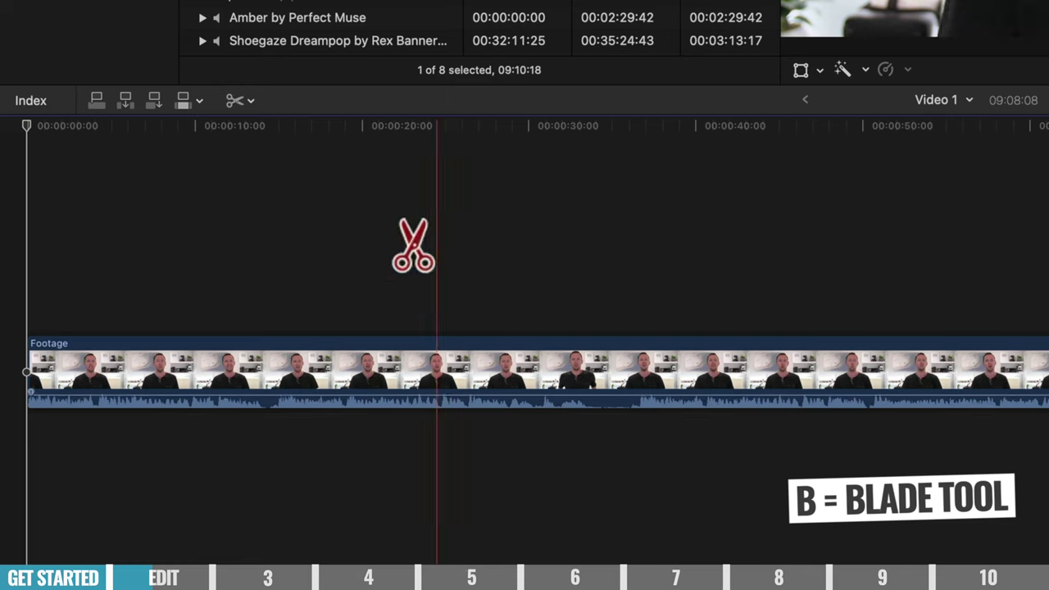
left_click(251, 100)
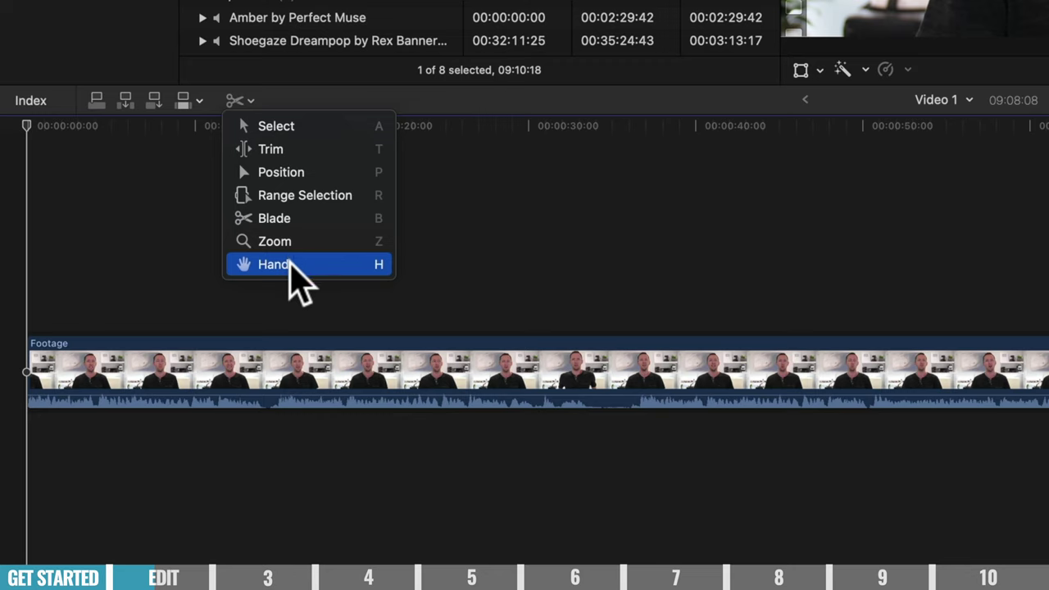
left_click(351, 219)
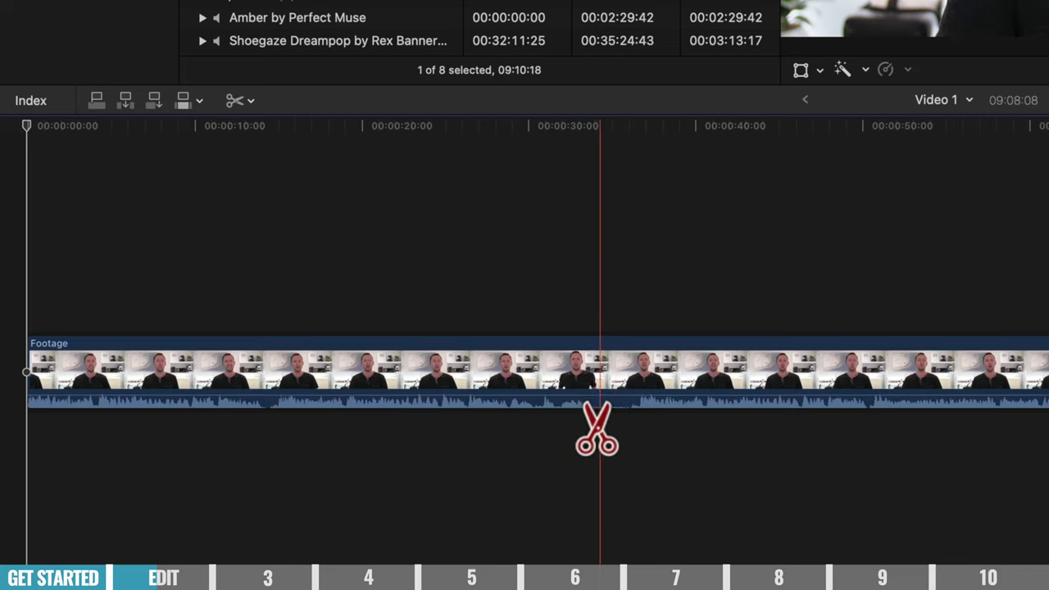
left_click(589, 433)
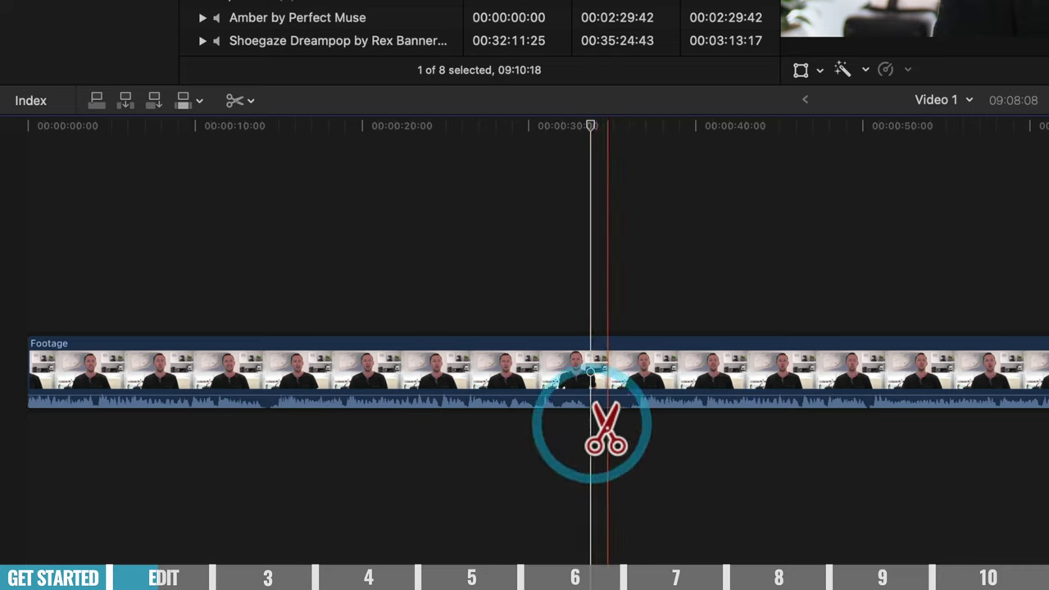
left_click(588, 414)
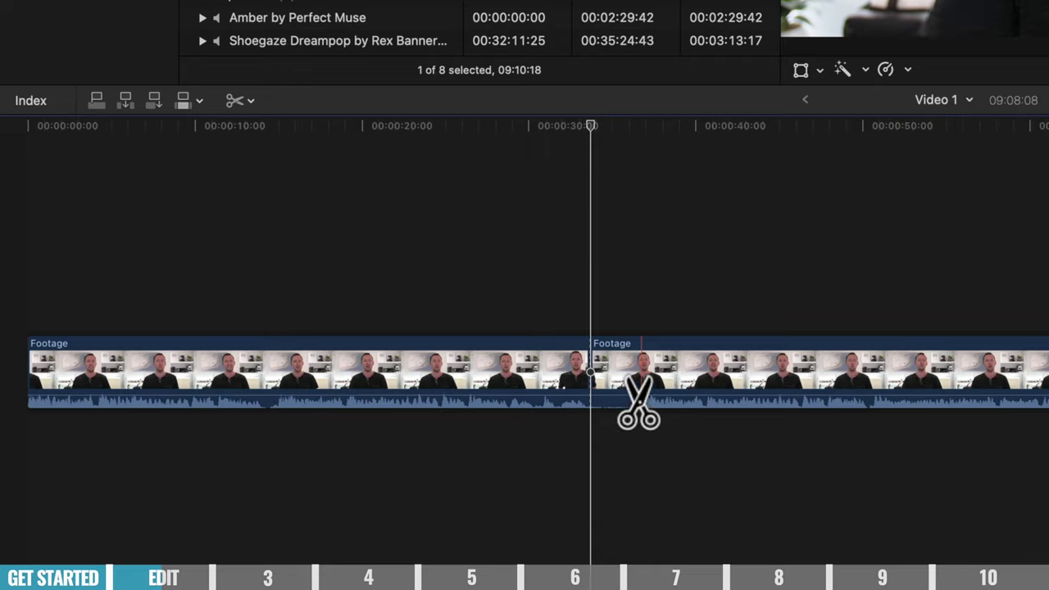
left_click(640, 402)
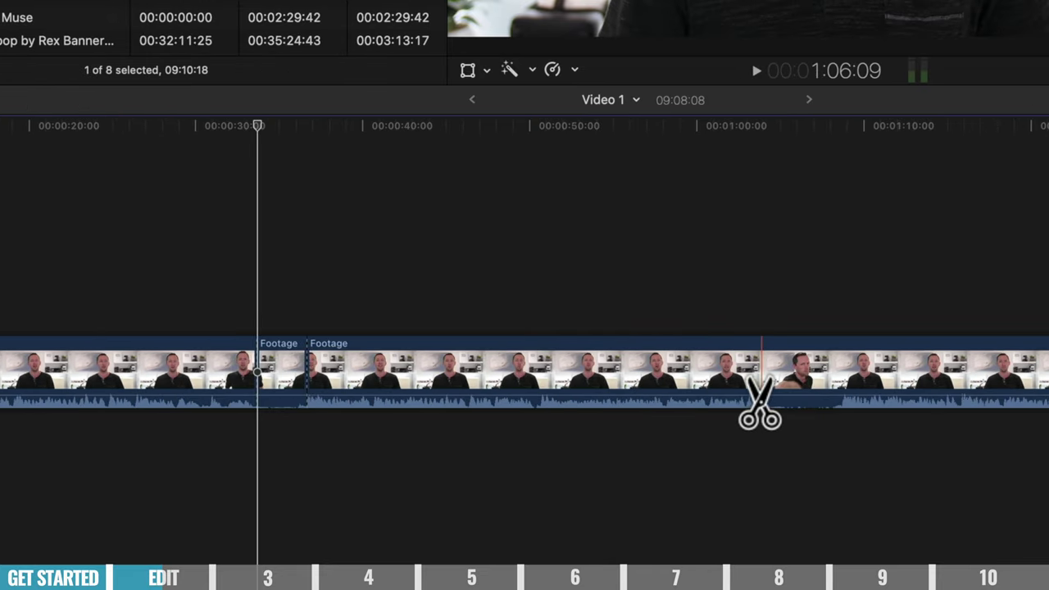
left_click(765, 401)
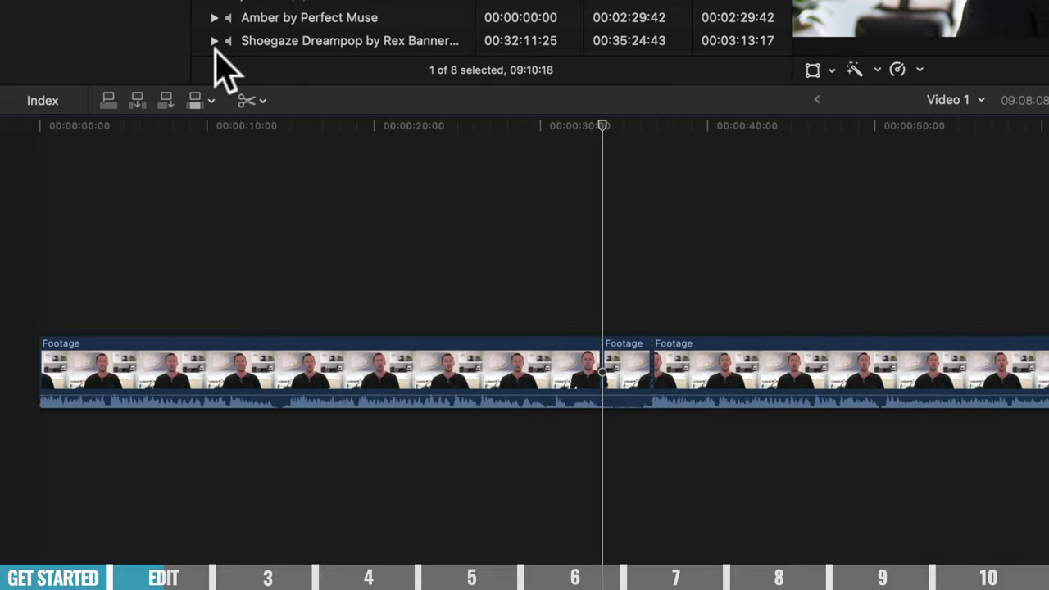
Step: Use the Select tool to delete the two short unwanted sections cut out of the footage
left_click(248, 100)
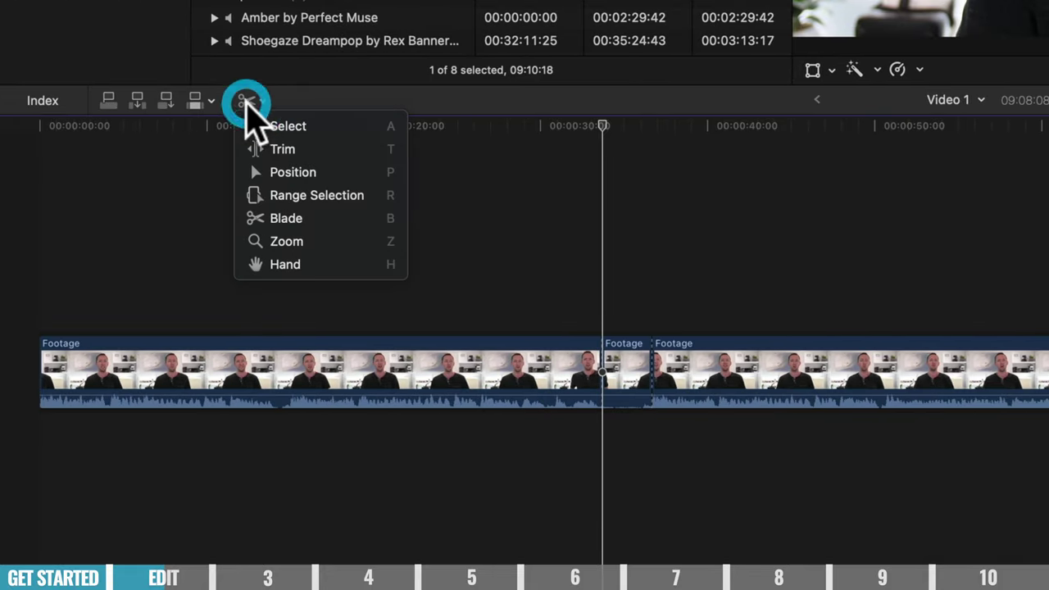
left_click(306, 129)
left_click(625, 376)
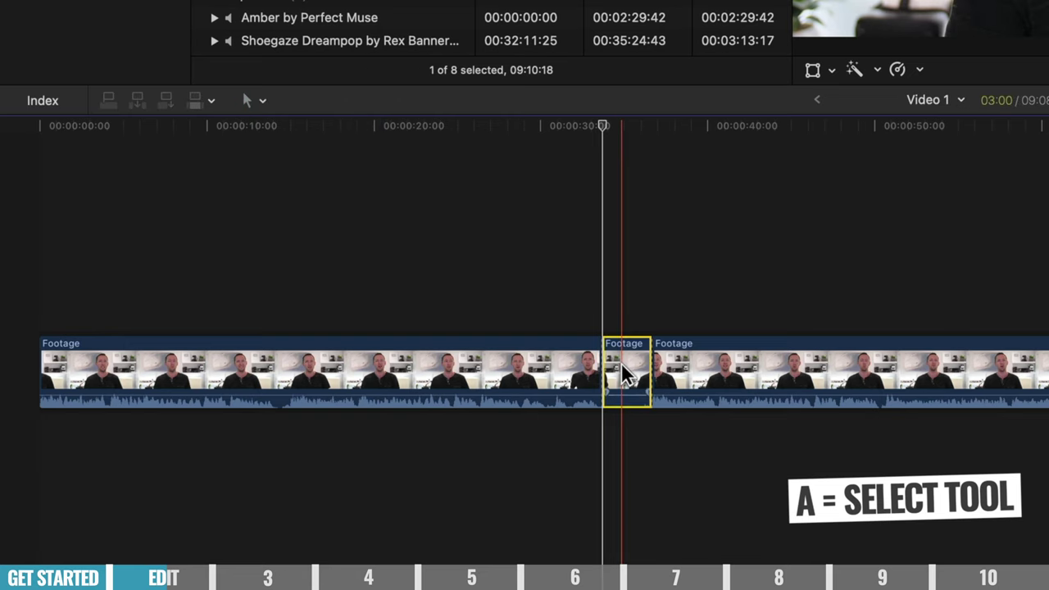
key("Delete")
left_click(633, 376)
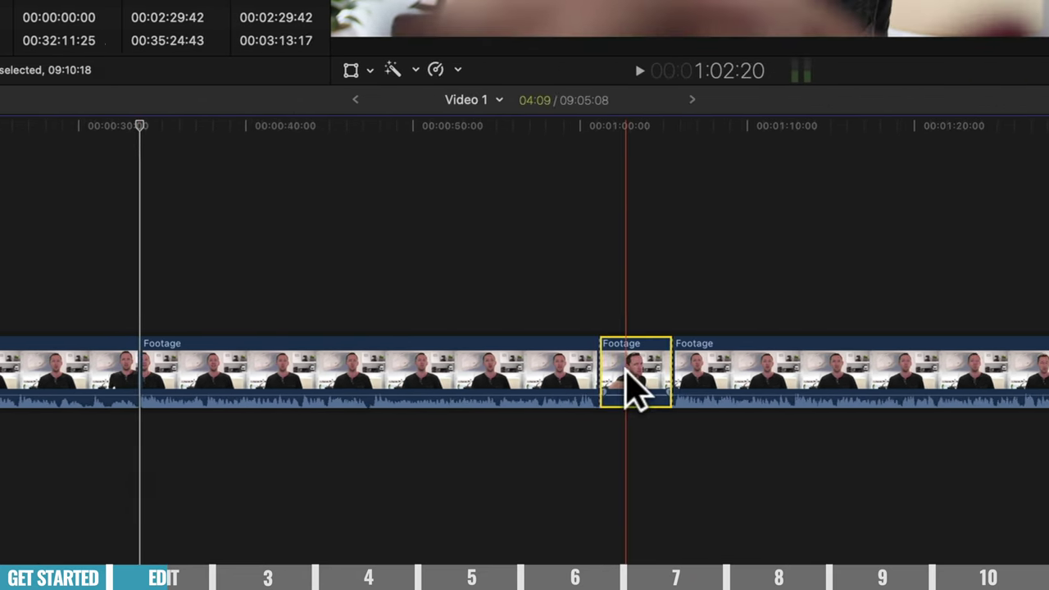
key("Delete")
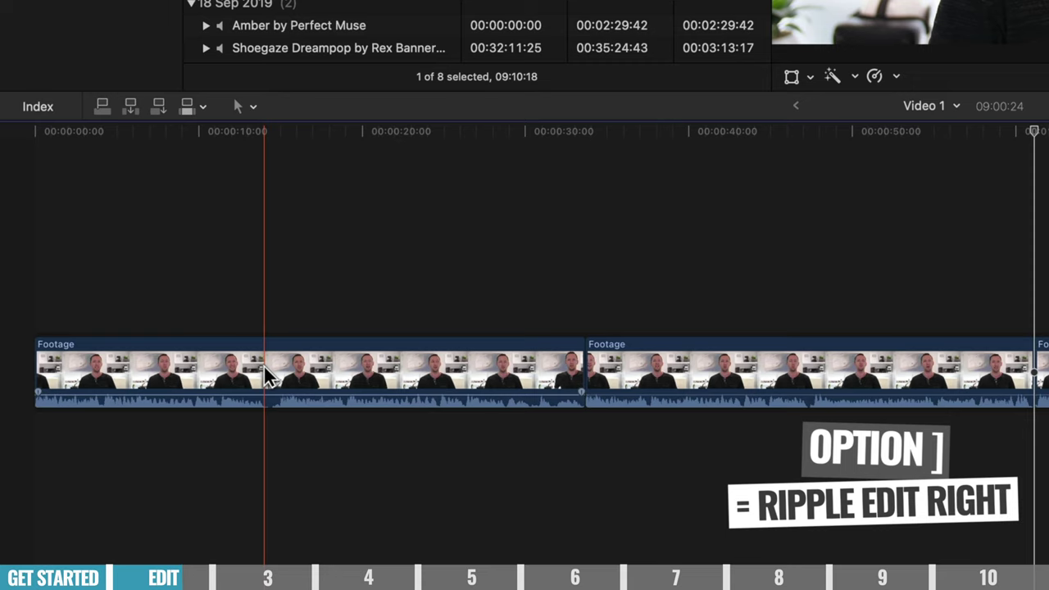
Step: Ripple-trim the end of the first clip back to about 0:14 and the start of the second clip up to about 0:28
key("alt+bracketright")
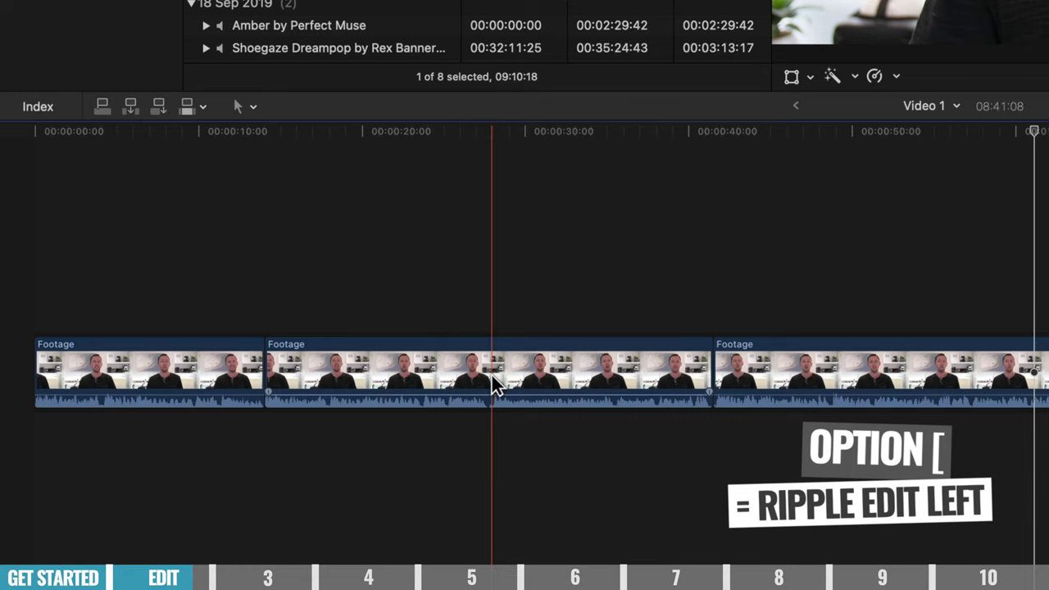
key("alt+bracketleft")
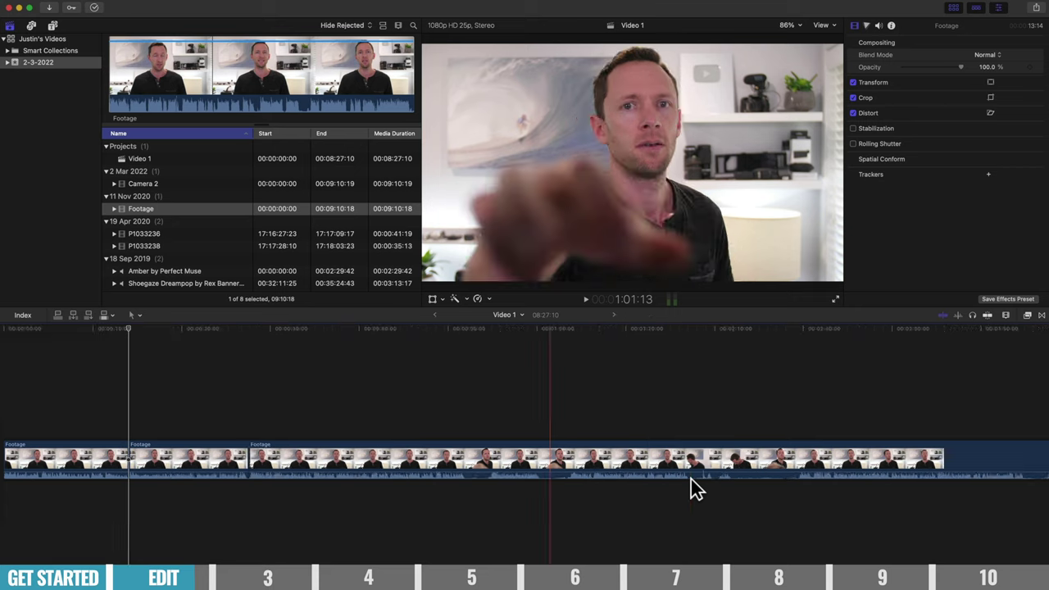
Step: Try trimming the silent tail off the end of the last clip by its edge, and undo the trim
key("super+equal")
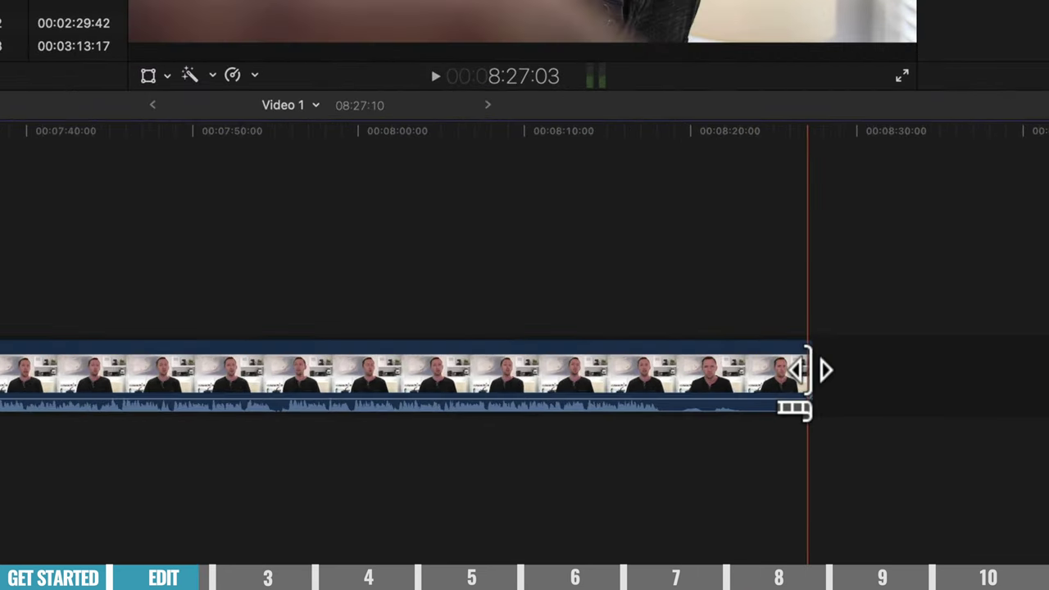
left_click_drag(807, 370, 659, 371)
key("super+z")
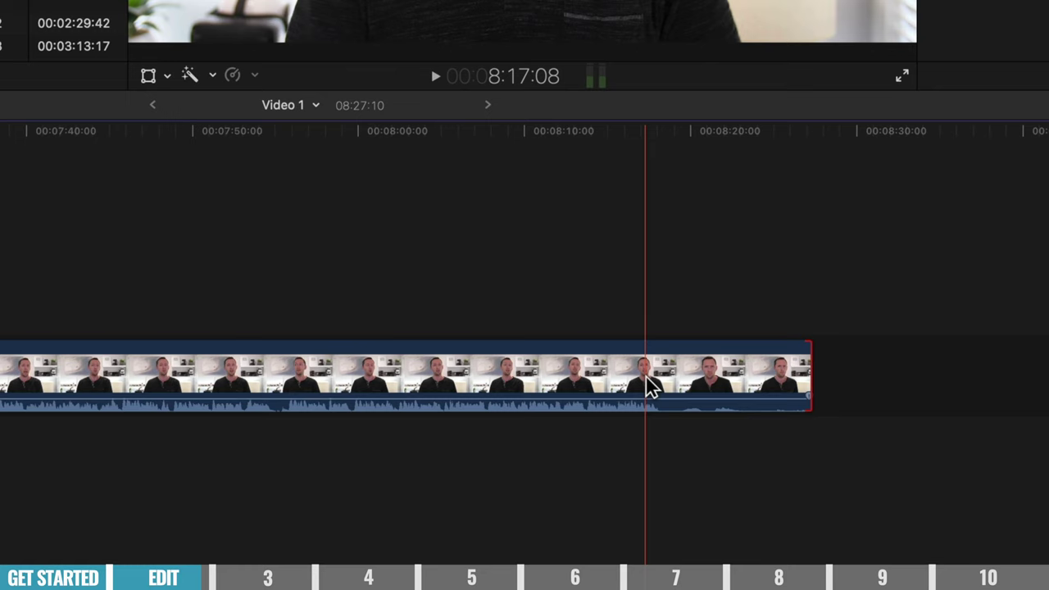
Step: Play the last clip from about 8:17 and ripple-trim its end at 8:18:07, just after the final words
left_click(650, 385)
key("space")
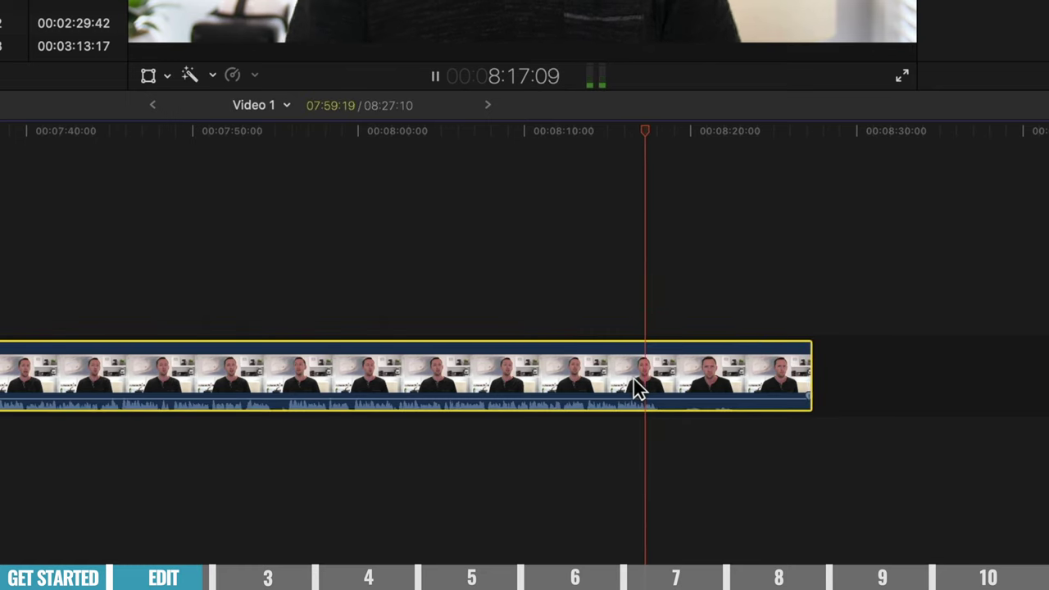
key("space")
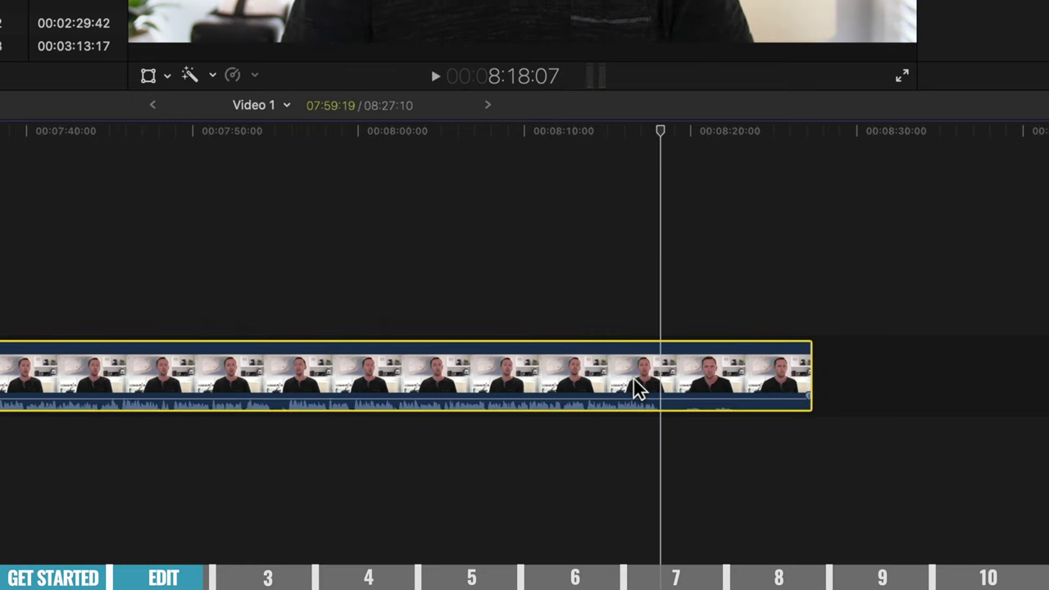
key("alt+bracketright")
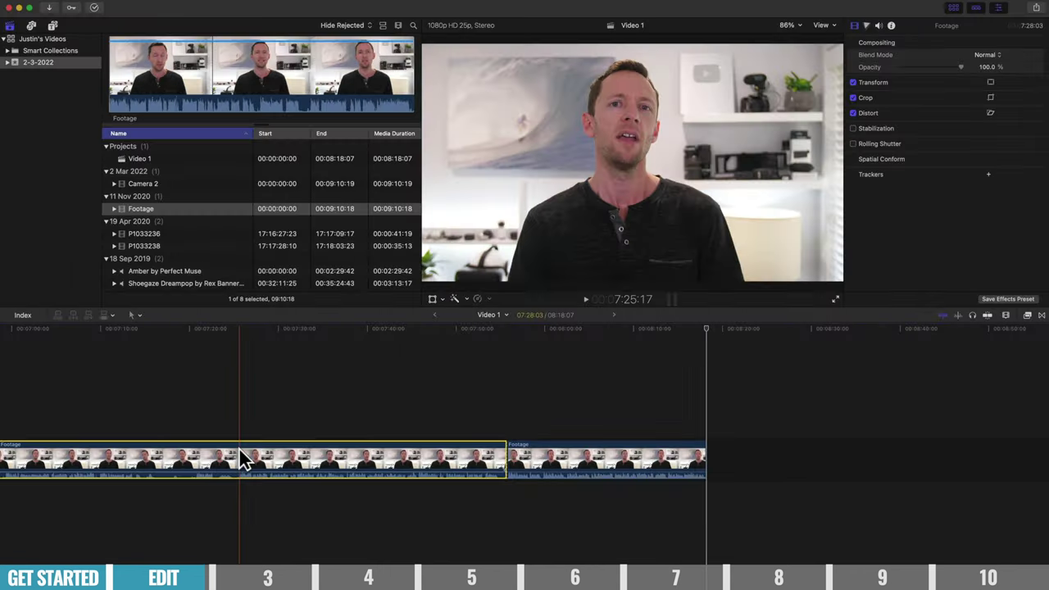
Step: Ripple-trim the remaining pauses and mistakes out of the footage along the whole timeline
left_click_drag(241, 457, 95, 461)
key("super+equal")
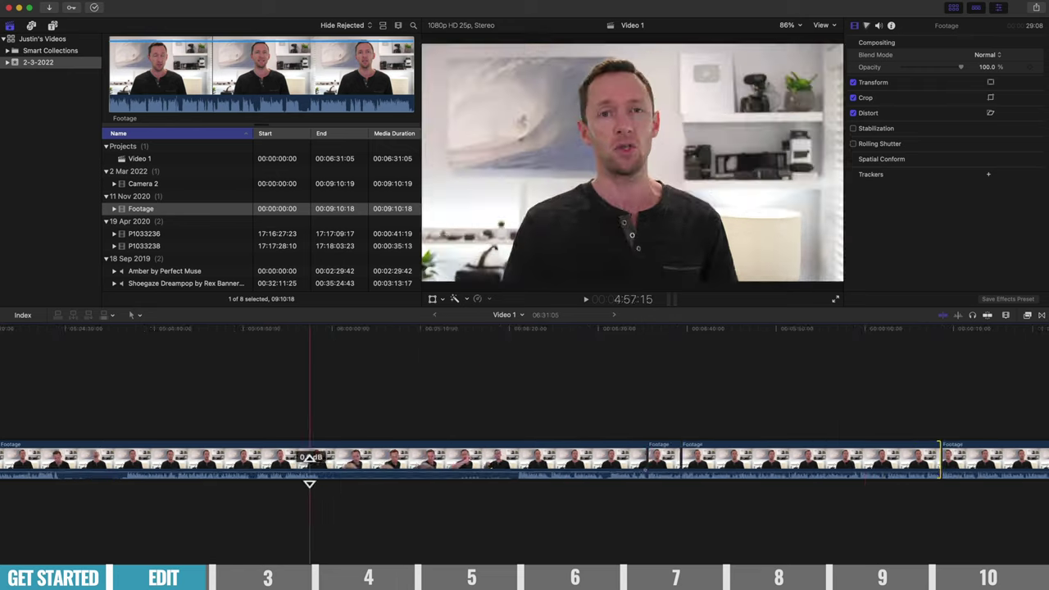
left_click_drag(736, 460, 218, 492)
left_click_drag(541, 473, 318, 471)
key("alt+bracketright")
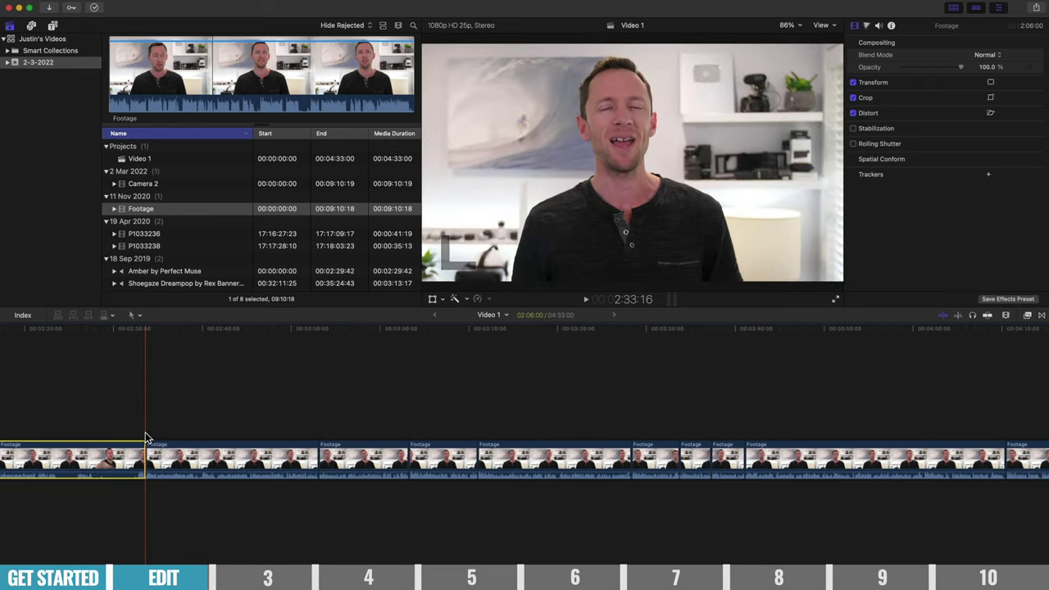
scroll(148, 443, "left", 10)
scroll(344, 450, "left", 10)
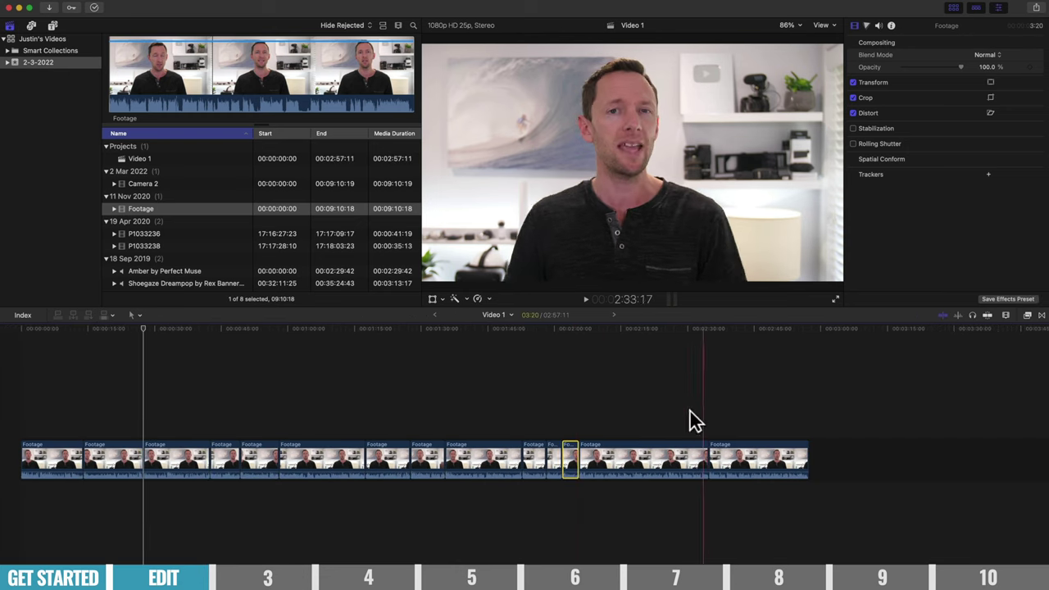
Step: Move the long second-to-last clip behind the final clip on the timeline
left_click(620, 446)
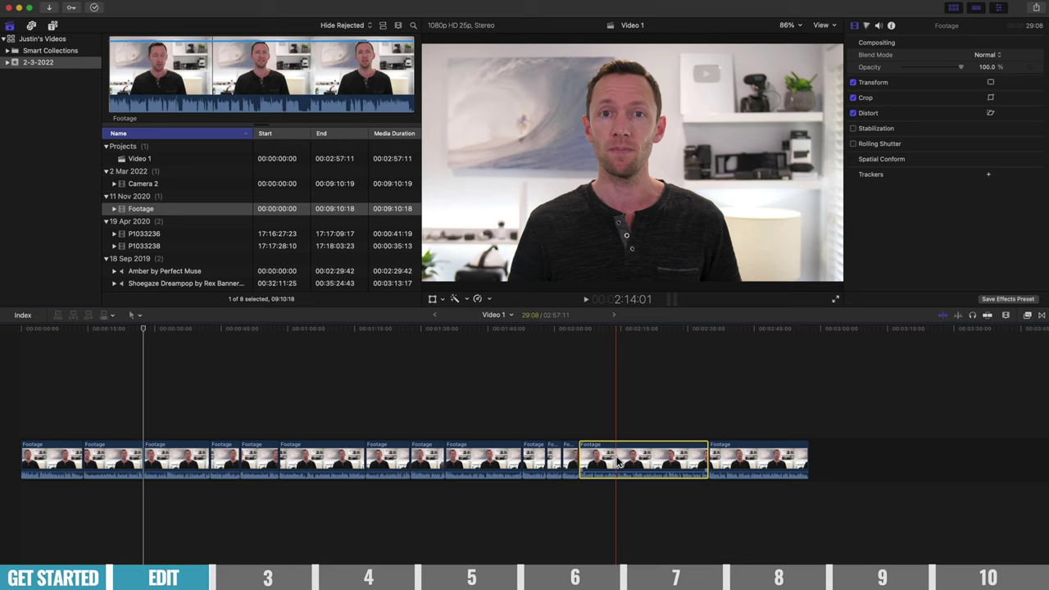
left_click_drag(619, 463, 759, 471)
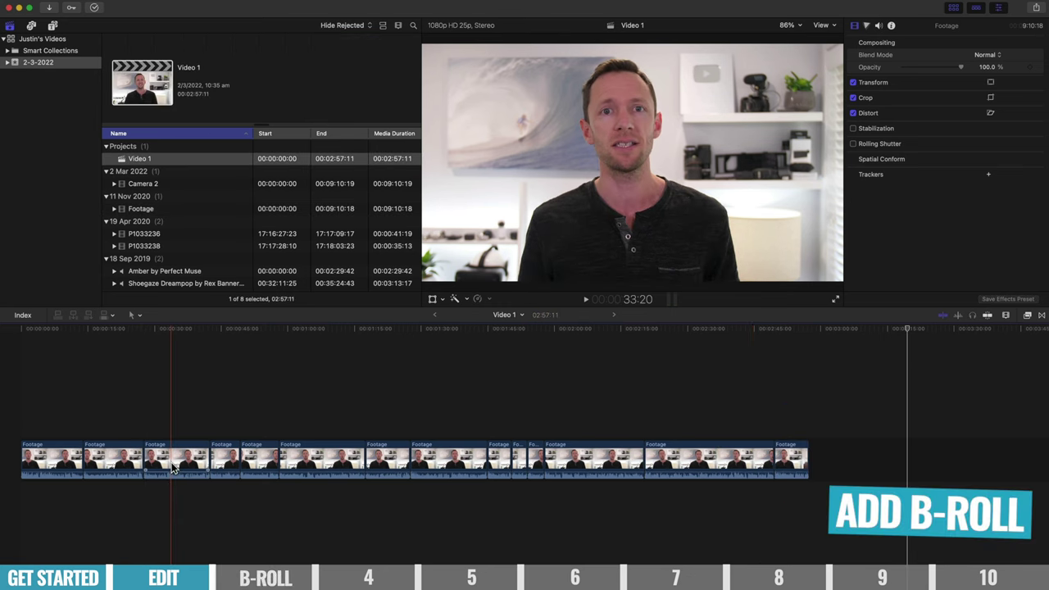
Step: Preview the B-roll clips and place P1033236 above the talking-head footage, starting over the first Footage clip
scroll(159, 223, "down", 3)
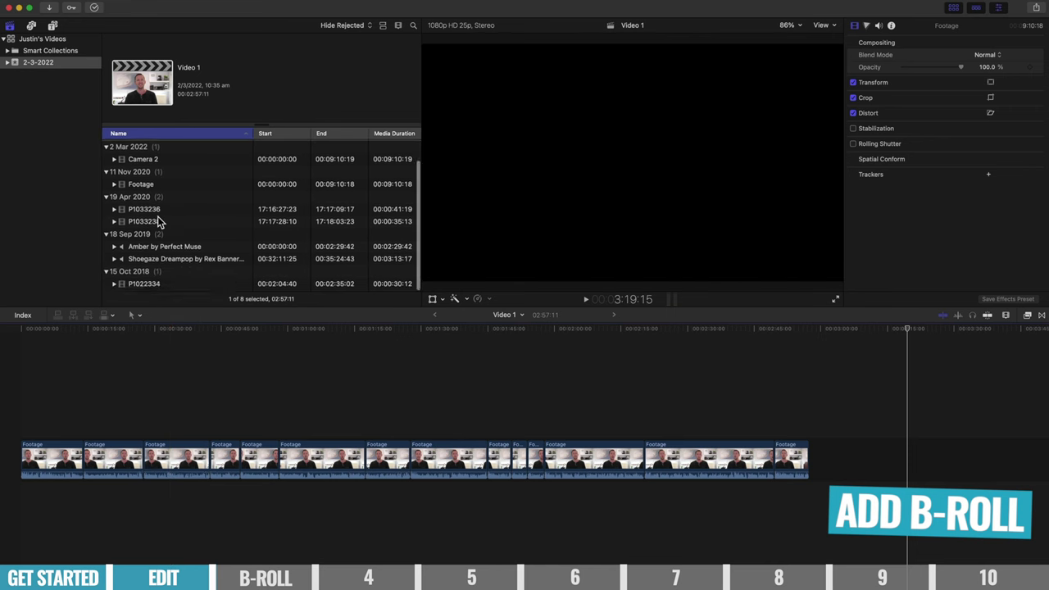
left_click(159, 221)
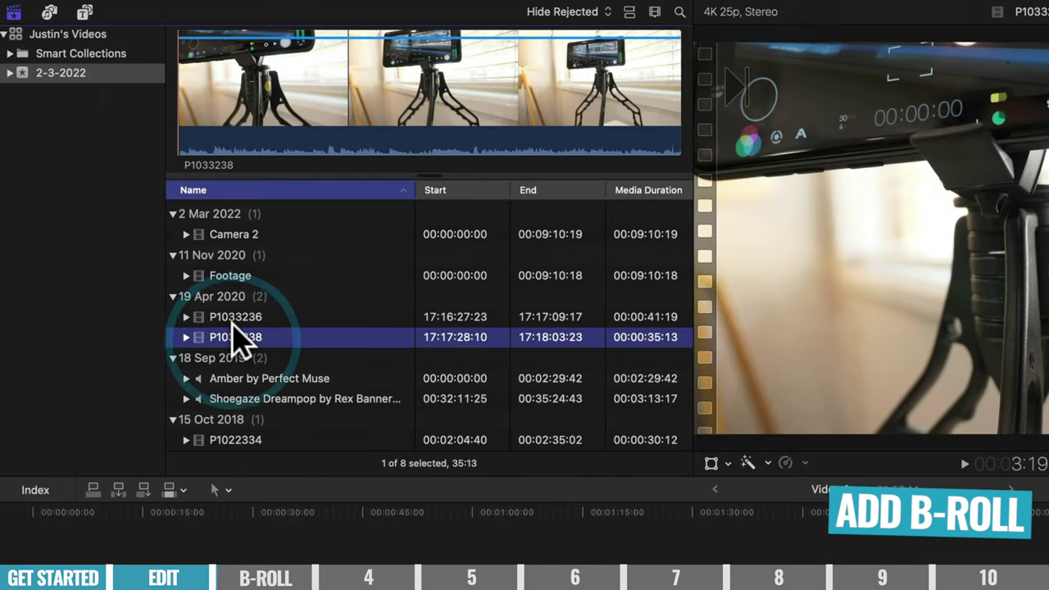
left_click(234, 318)
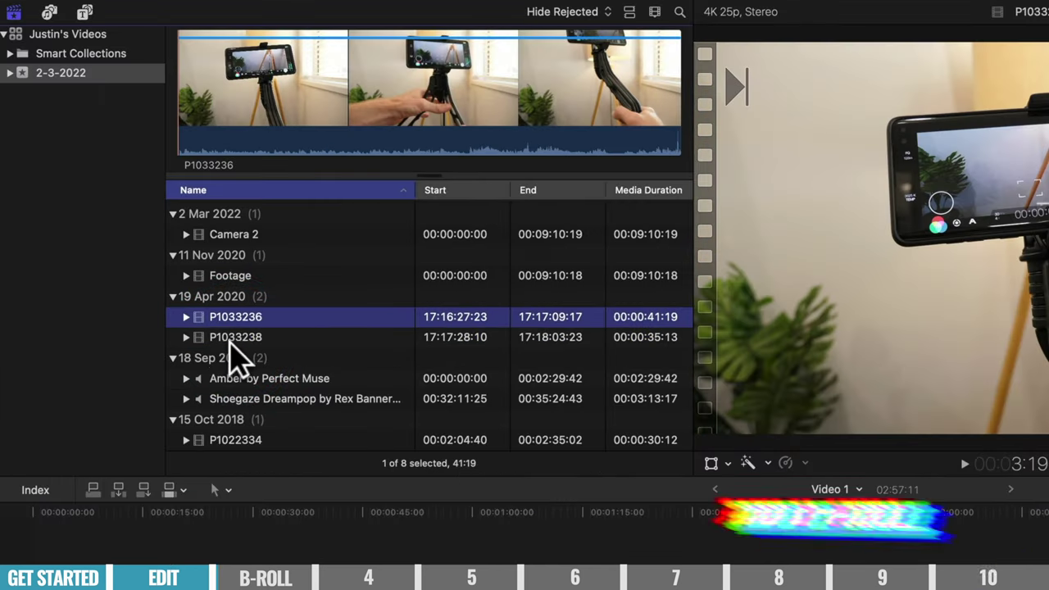
left_click(235, 337)
left_click(228, 439)
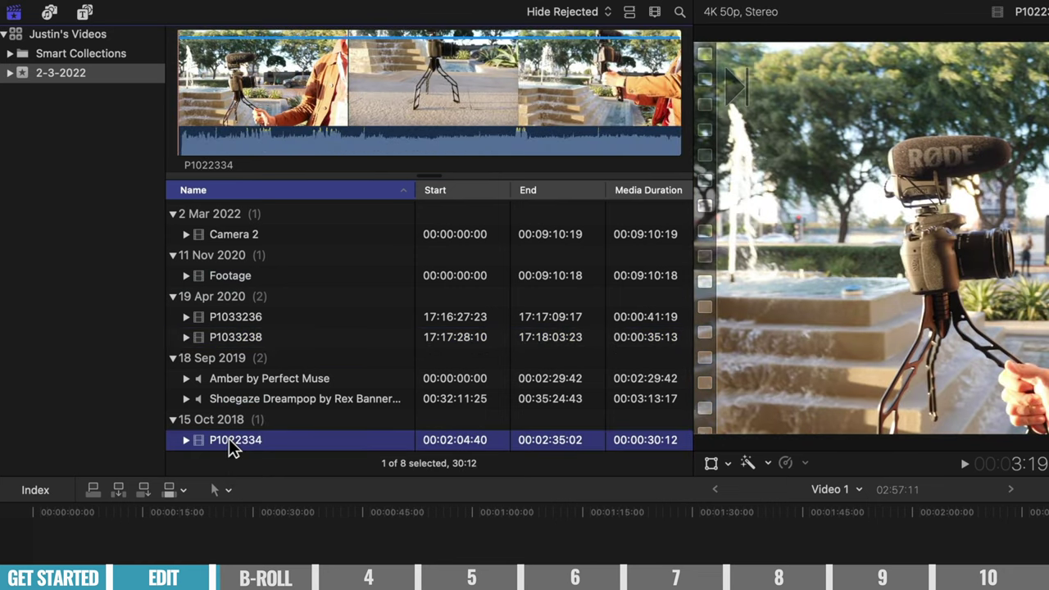
left_click(201, 317)
left_click_drag(201, 320, 131, 587)
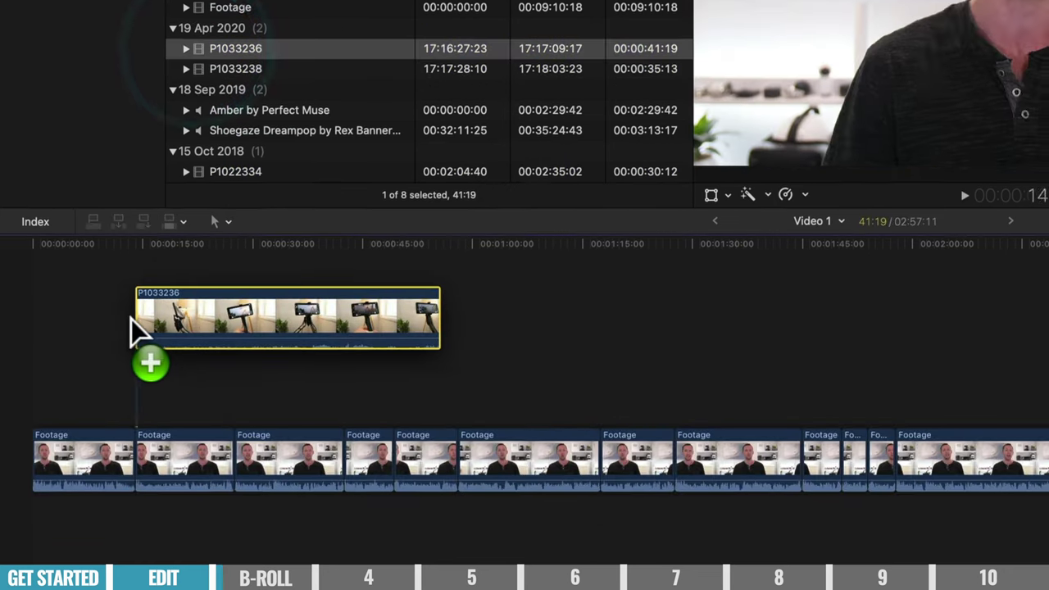
left_click_drag(130, 320, 73, 388)
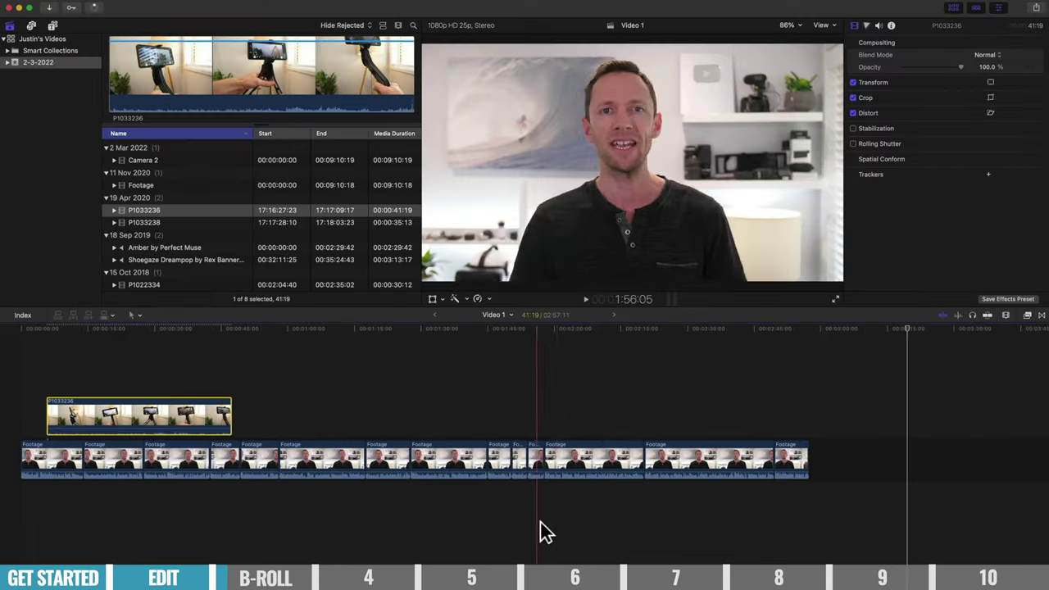
Step: Trim both ends of the P1033236 B-roll clip to leave about 29:19 of it
mouse_move(159, 429)
left_mouse_down()
mouse_move(393, 426)
mouse_move(168, 424)
left_mouse_up()
left_click_drag(261, 420, 229, 415)
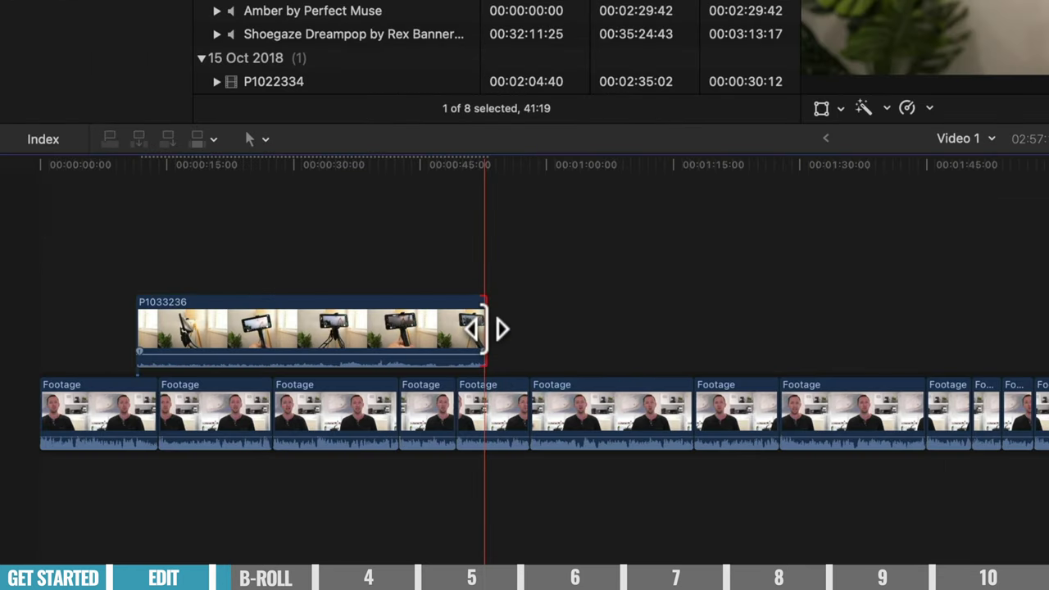
left_click_drag(422, 331, 421, 330)
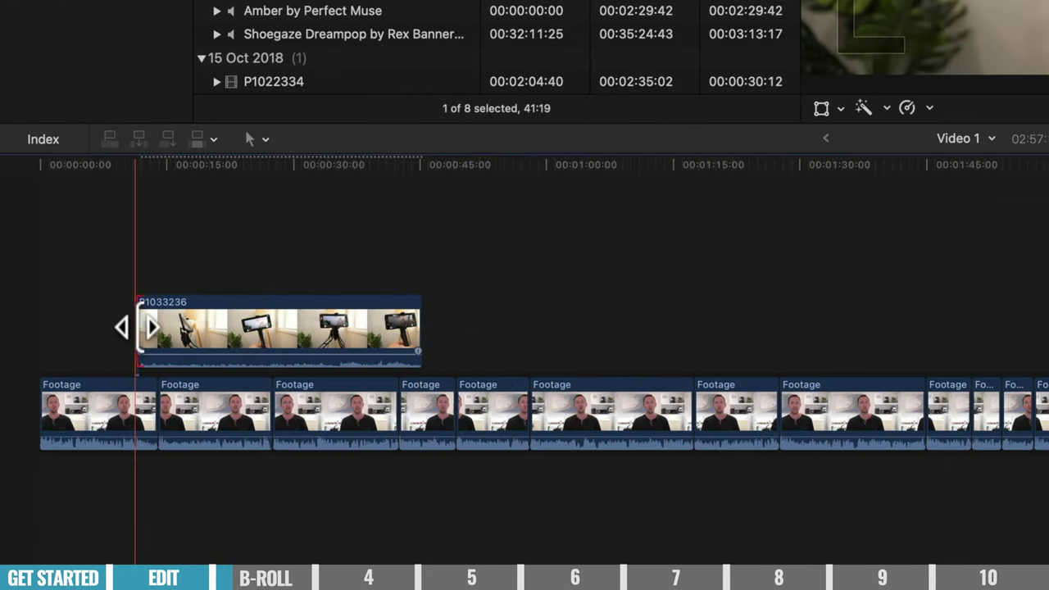
left_click_drag(140, 328, 174, 328)
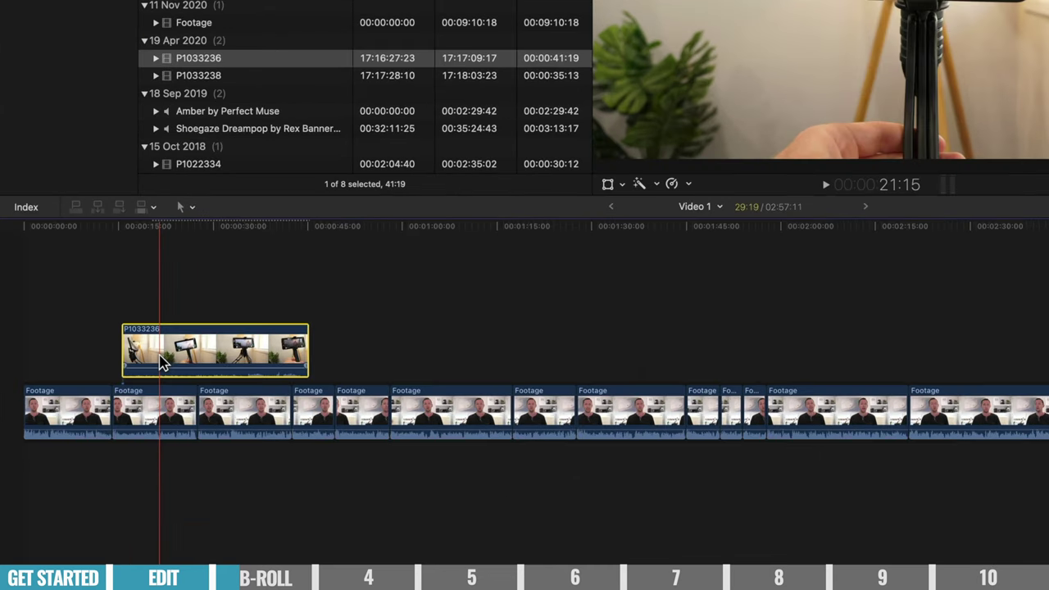
Step: Cut P1033236 at 21:15 and 29:05 and delete the parts before and after that section
key("super+b")
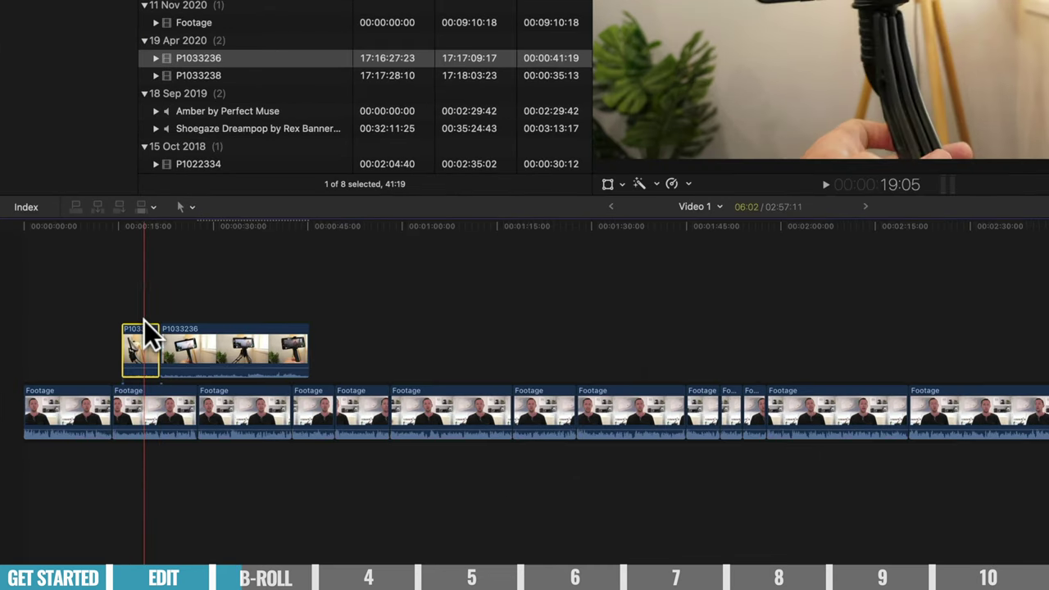
key("Delete")
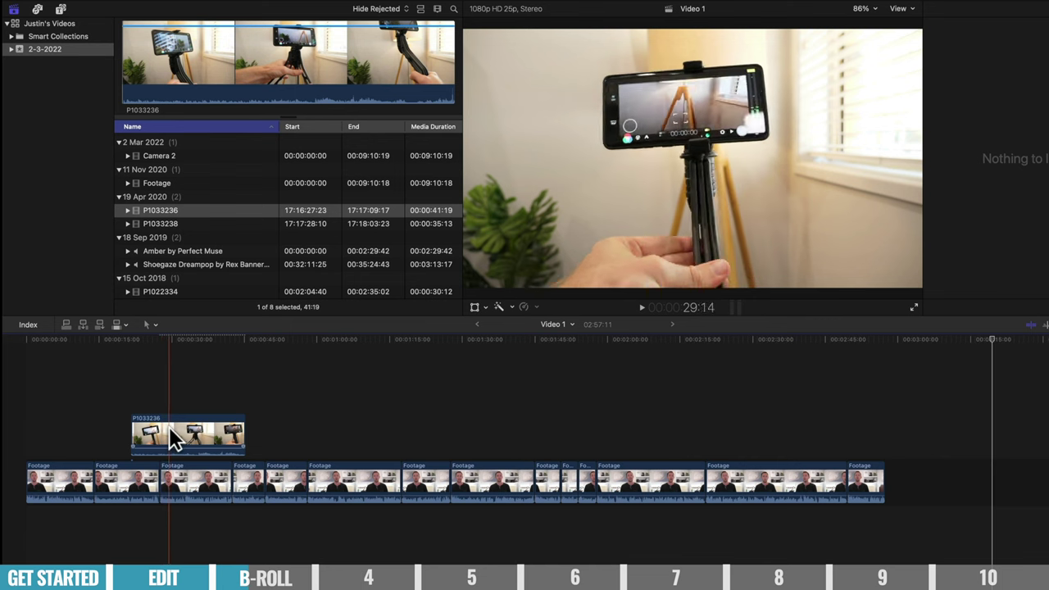
left_click(176, 436)
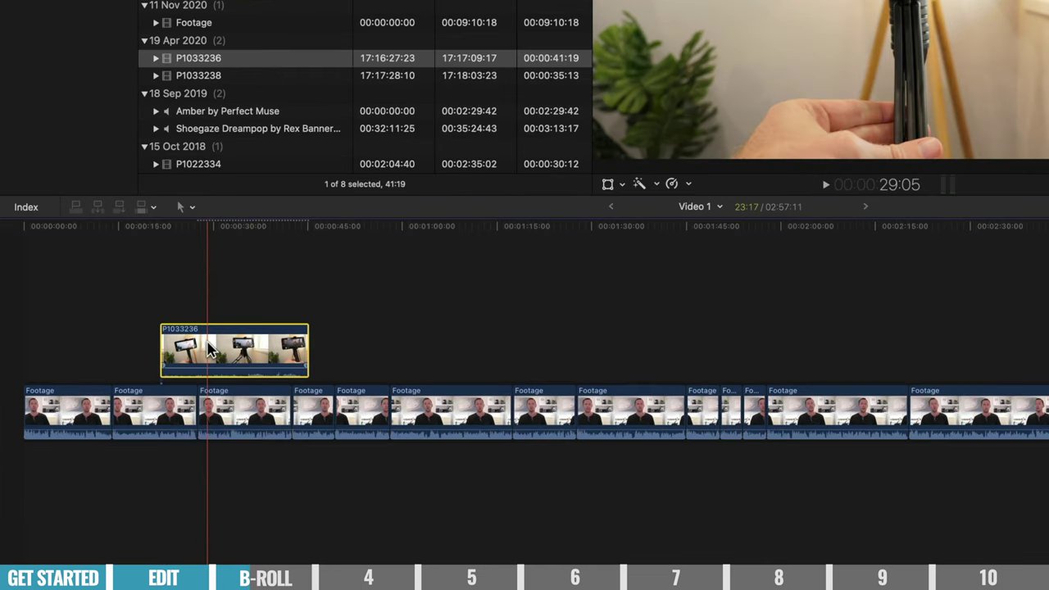
key("super+b")
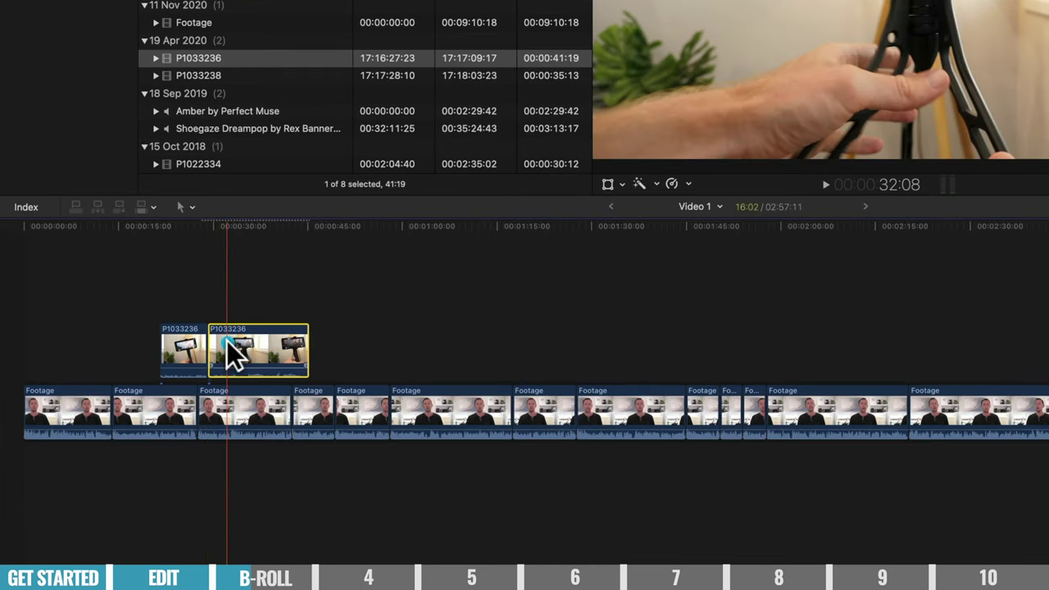
key("Delete")
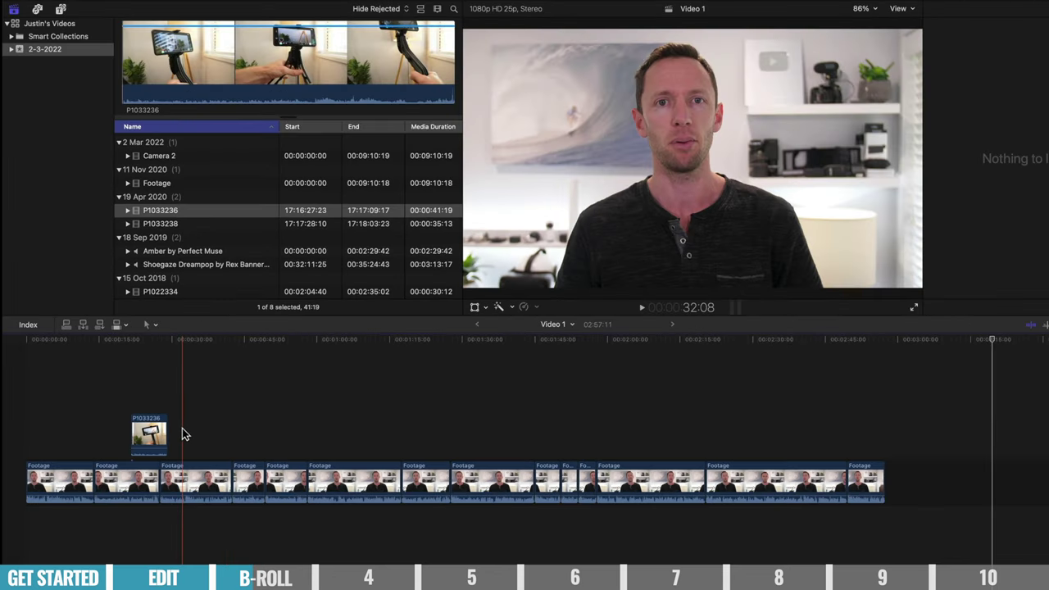
Step: Lower the audio level of the P1033236 B-roll clip all the way to silence
key("super+equal")
key("super+equal")
scroll(182, 428, "left", 10)
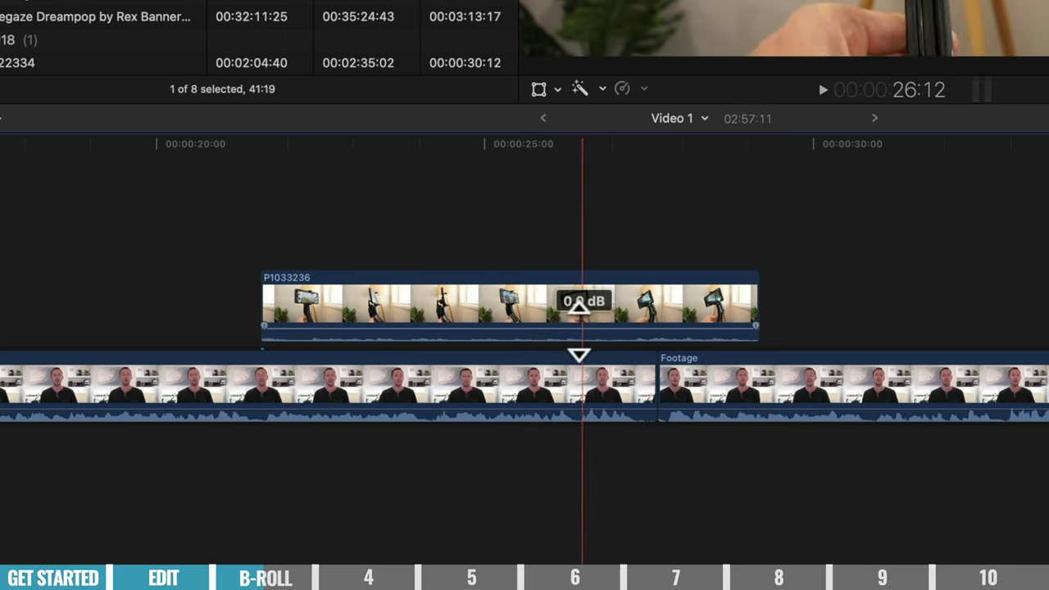
left_click_drag(535, 328, 530, 386)
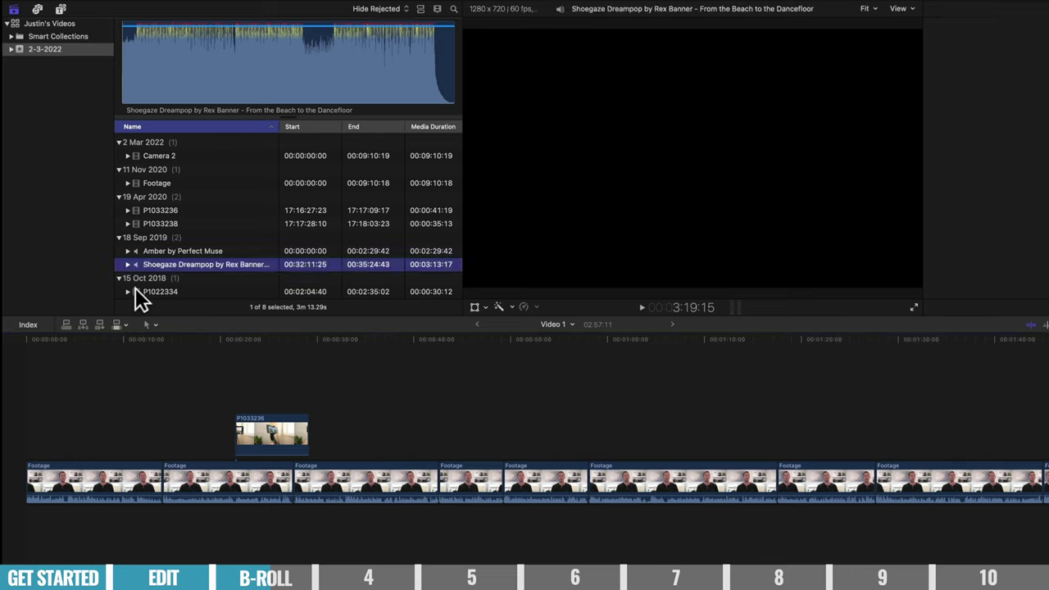
Step: Add B-roll clip P1022334 above the footage at about 0:39 and trim its start to 50:09
left_click(136, 292)
left_click_drag(136, 292, 396, 432)
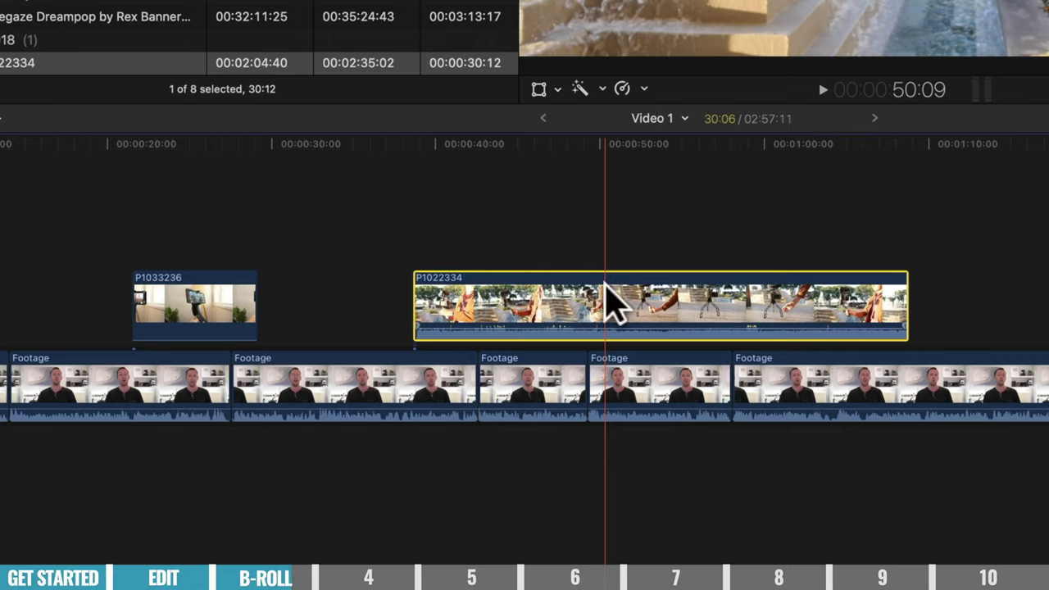
key("alt+bracketleft")
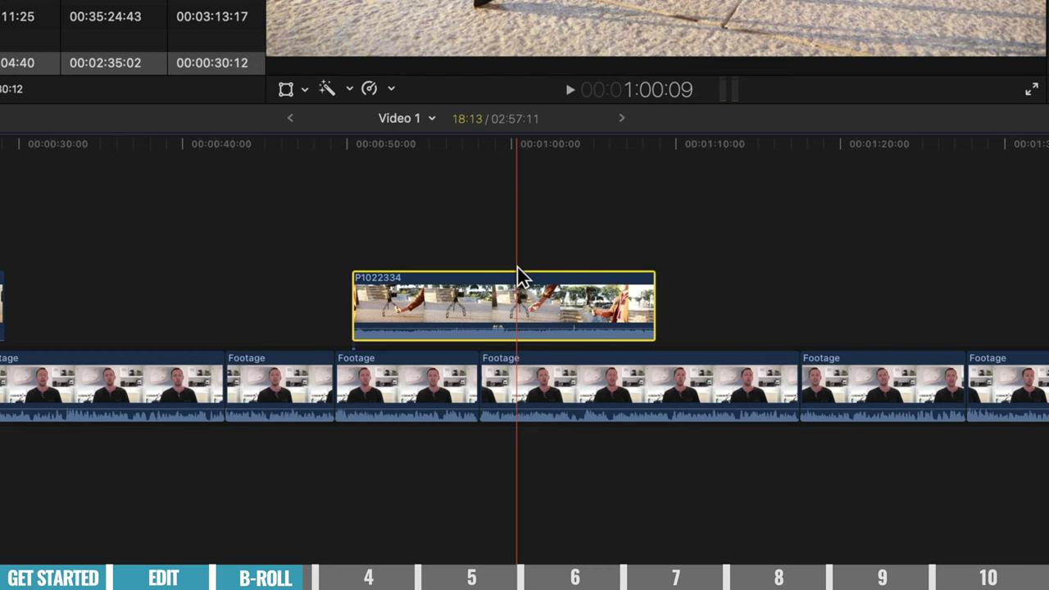
Step: Cut P1022334 at 1:00:09, delete the part after the cut, and lower the remaining clip's audio to silence
key("super+b")
left_click(558, 288)
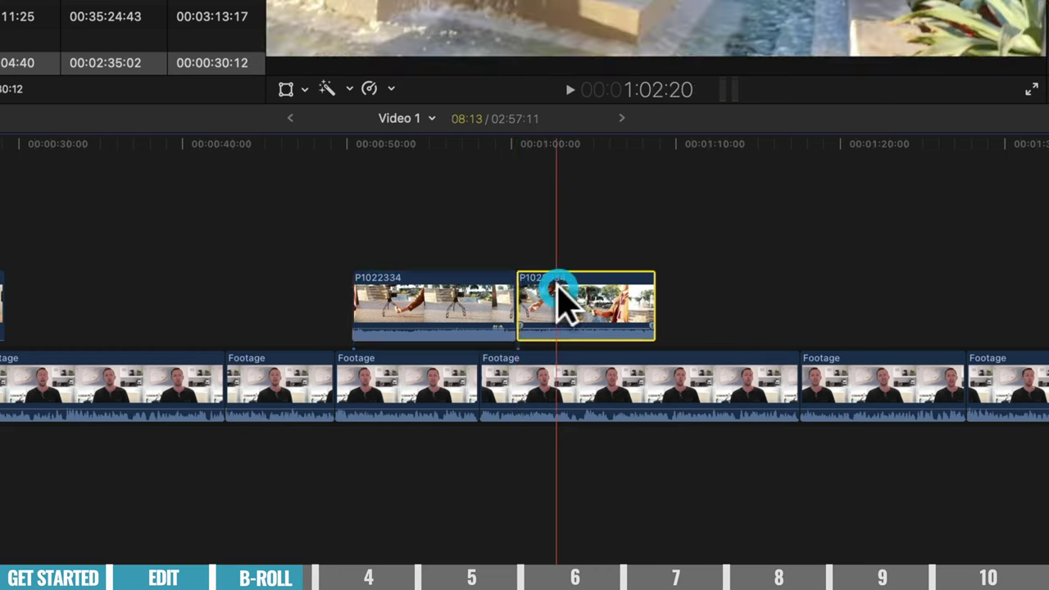
key("Delete")
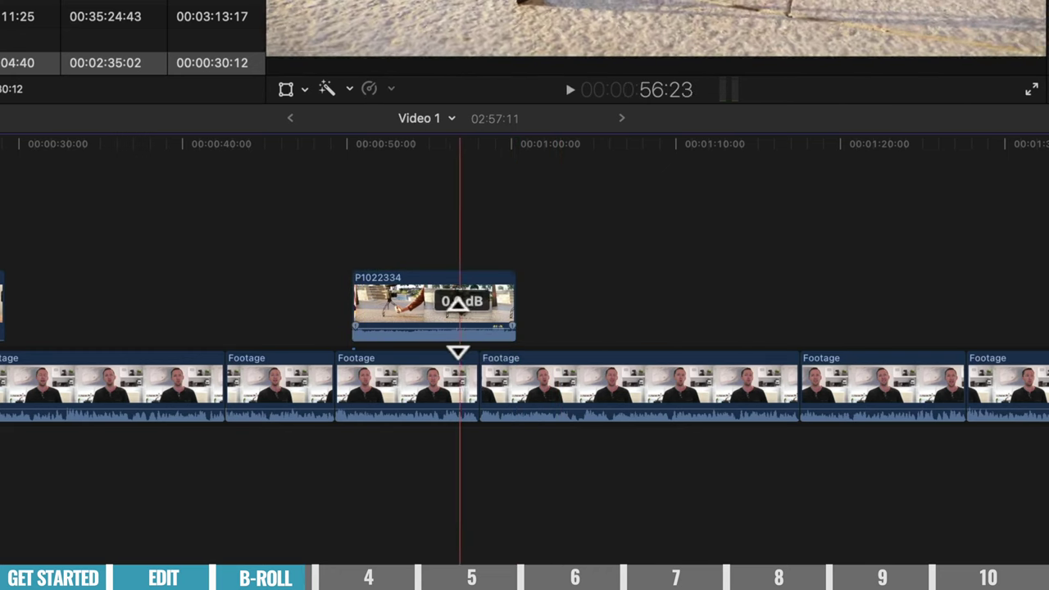
left_click_drag(452, 328, 451, 360)
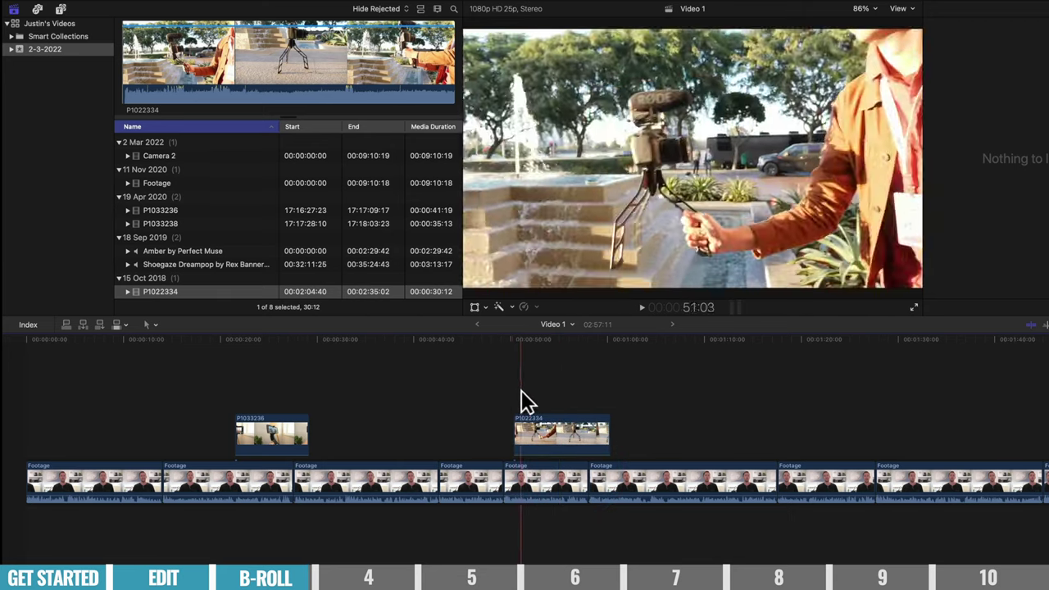
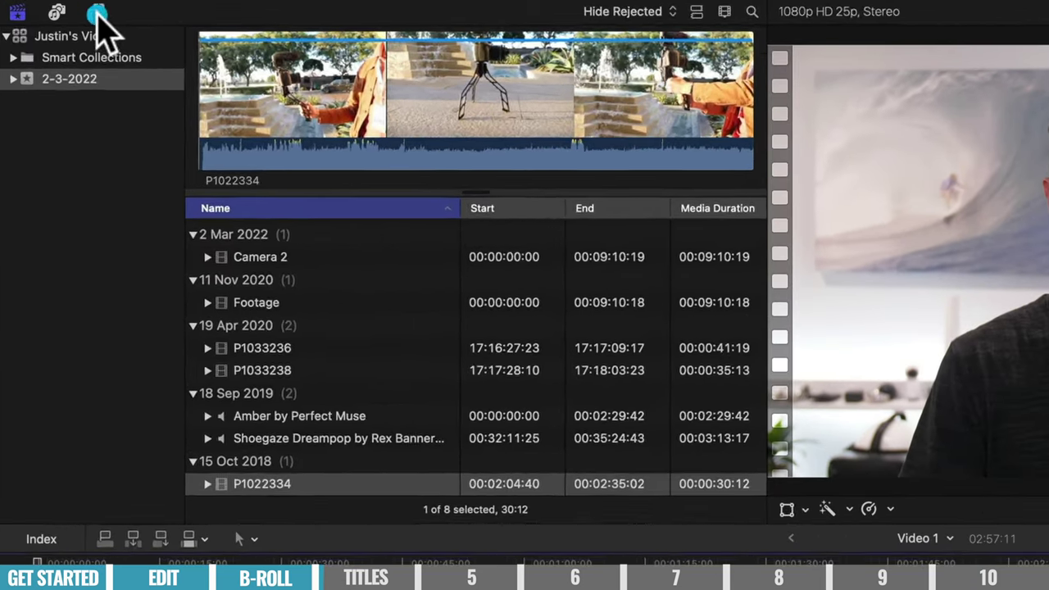
Step: Find the Basic Title among the installed titles and place it above the footage near the start of the timeline
left_click(96, 13)
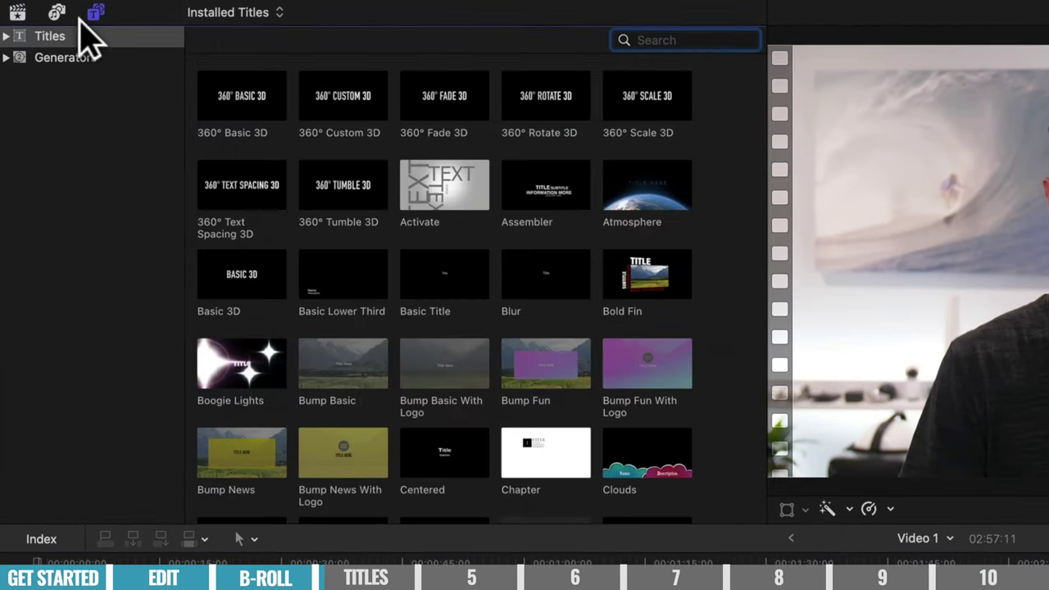
left_click(5, 37)
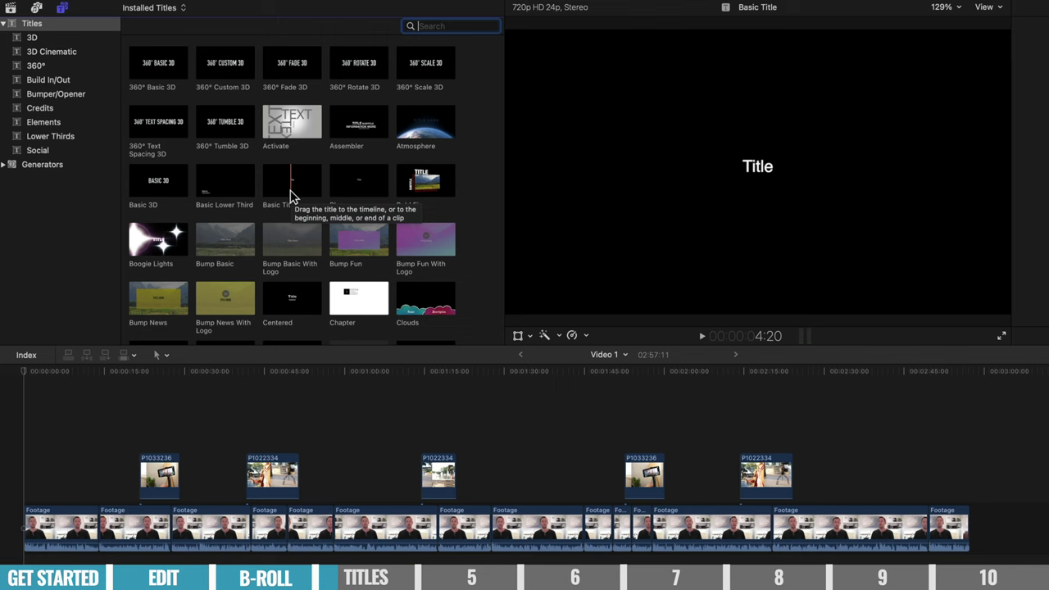
left_click_drag(291, 196, 224, 497)
key("super+equal")
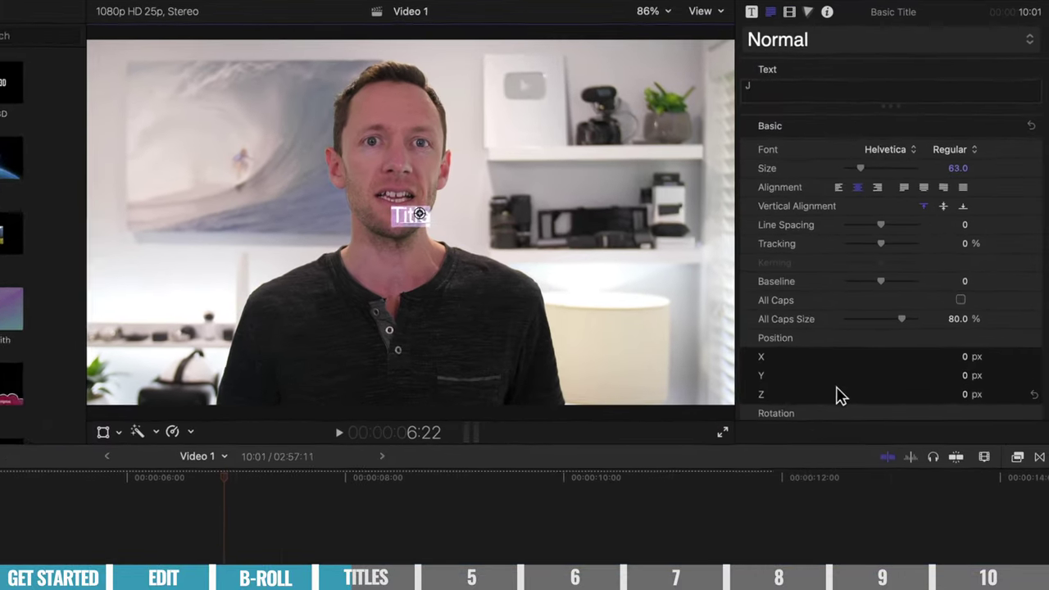
Step: Set the title text to the presenter's full name with PRIMAL VIDEO on a second line
type("JUSTIN BROWN")
type(" PRIMAL VIDE")
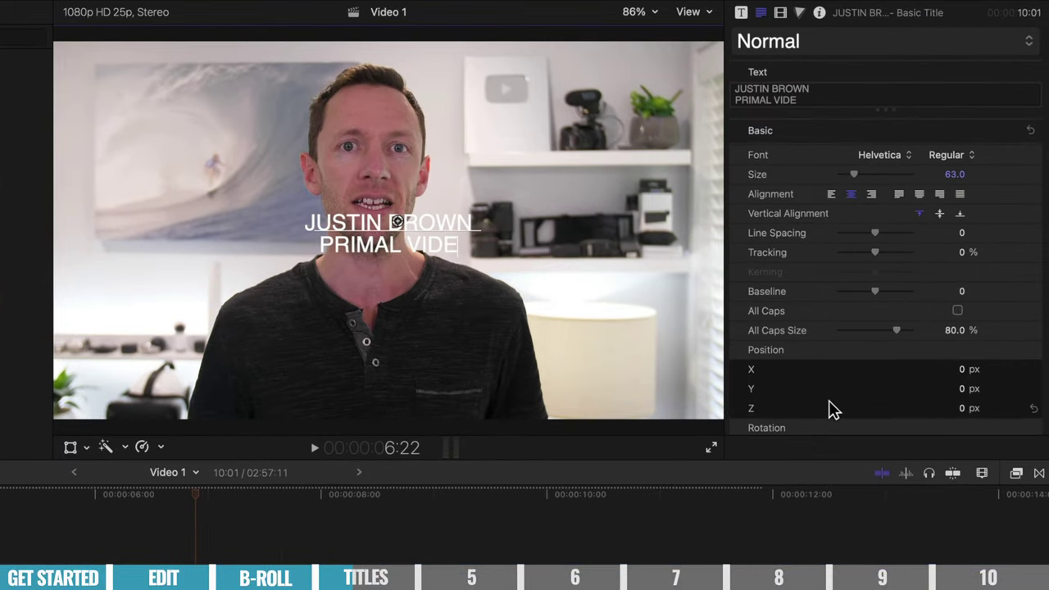
type("O")
Step: Set all the title text to Oswald Bold and move it down over the chest, to about X -31, Y -372 px
key("super+a")
left_click(902, 153)
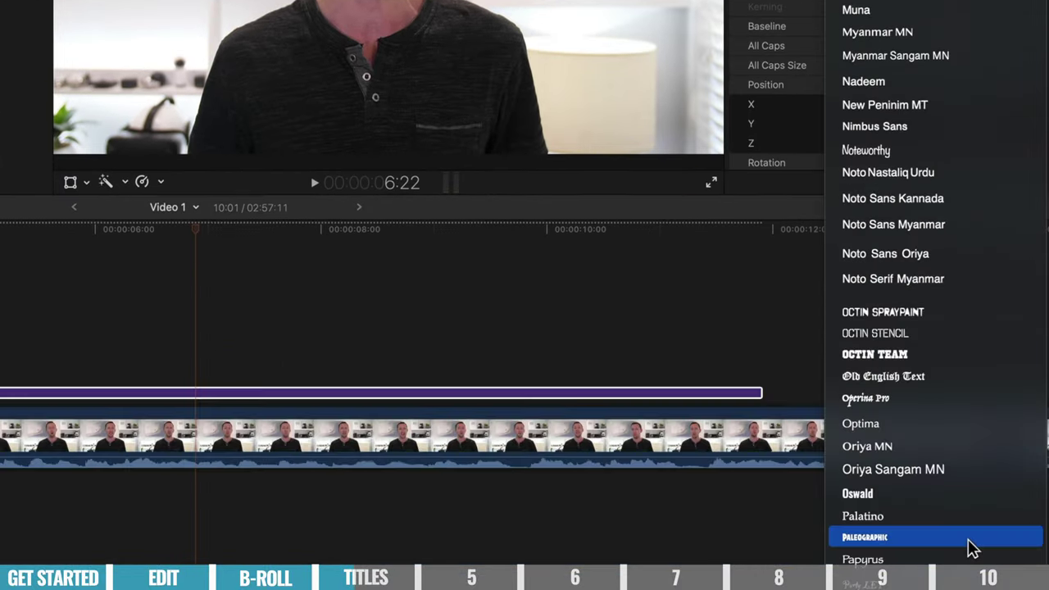
left_click(909, 450)
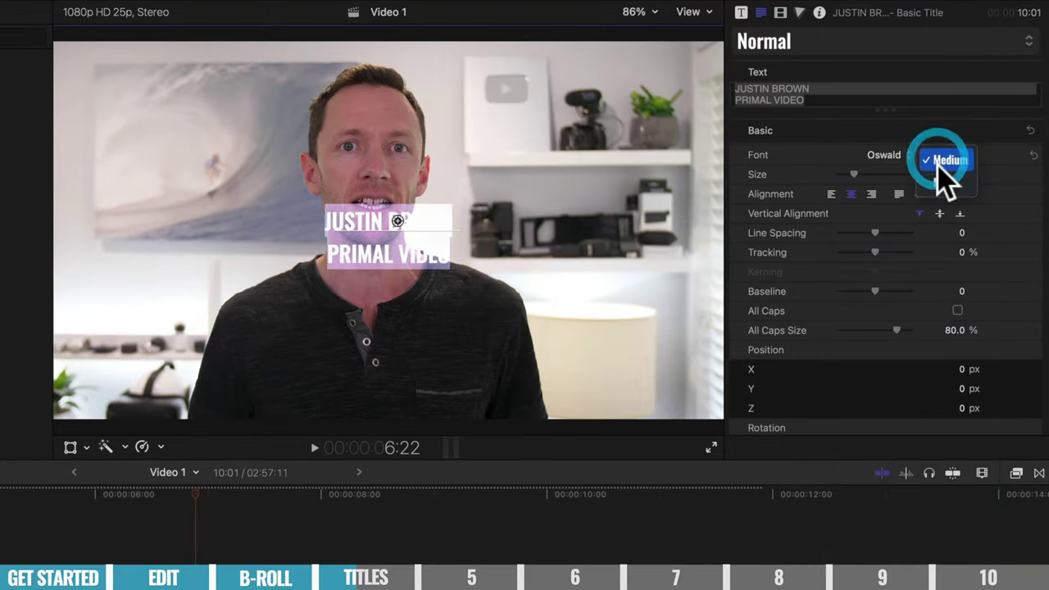
left_click(939, 184)
left_click_drag(399, 223, 386, 348)
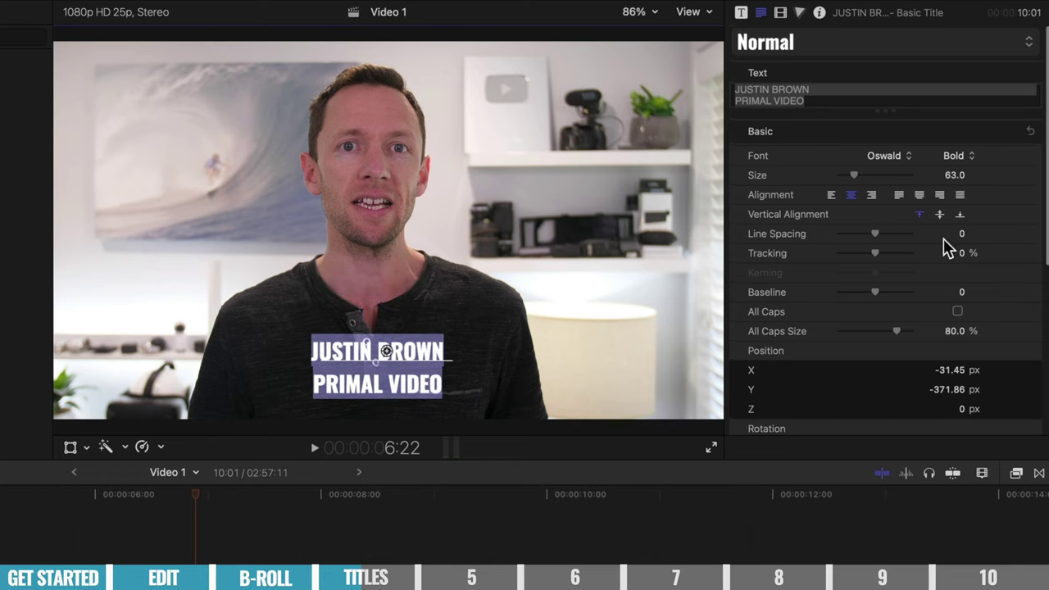
Step: Review the title's face colour options, turn on its drop shadow, and set the line spacing to -26
scroll(949, 246, "down", 10)
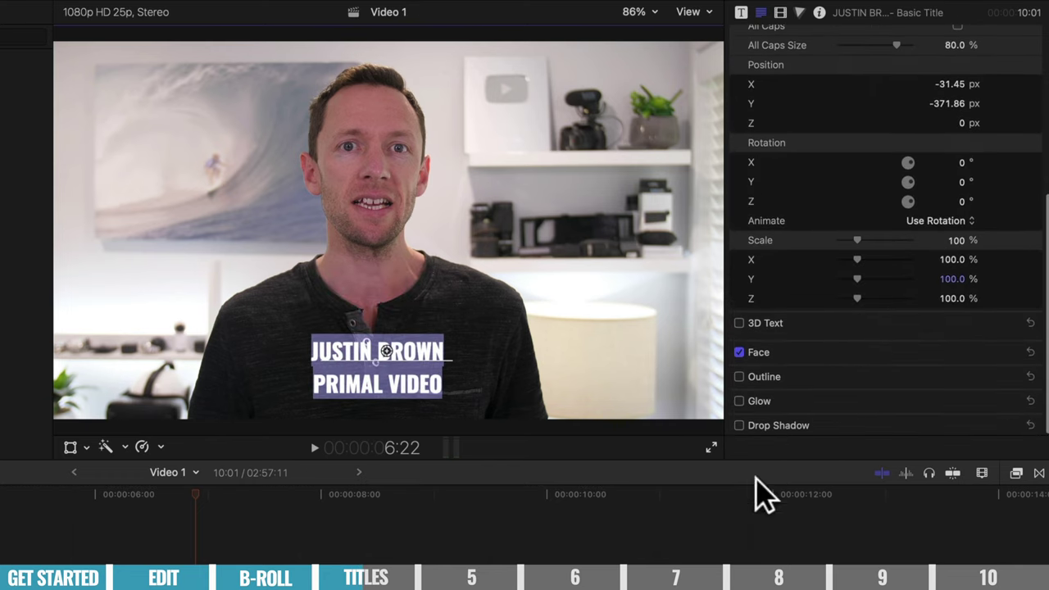
left_click(1010, 352)
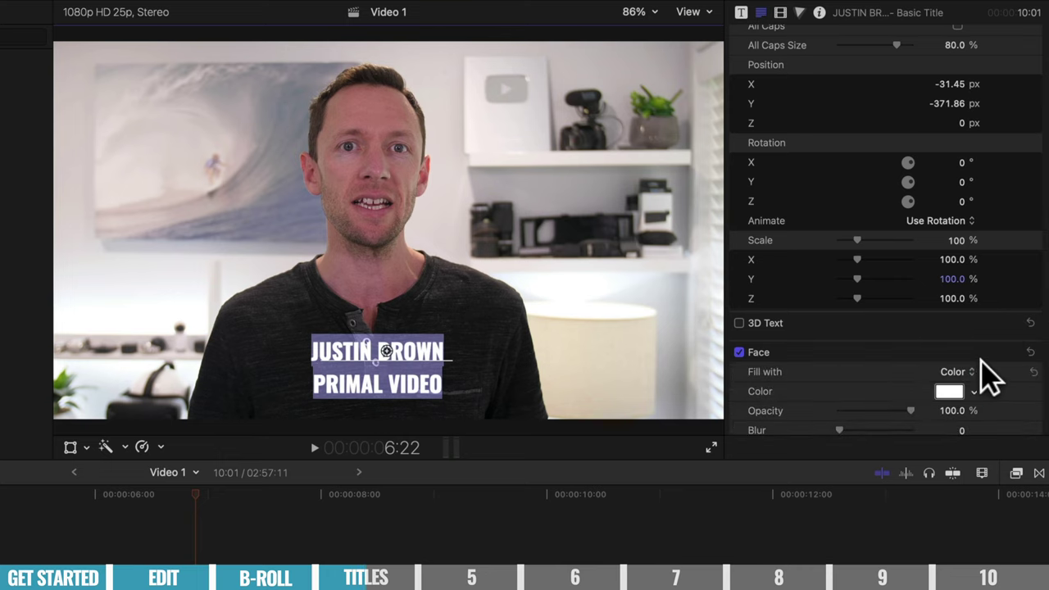
scroll(885, 379, "down", 2)
scroll(877, 361, "down", 1)
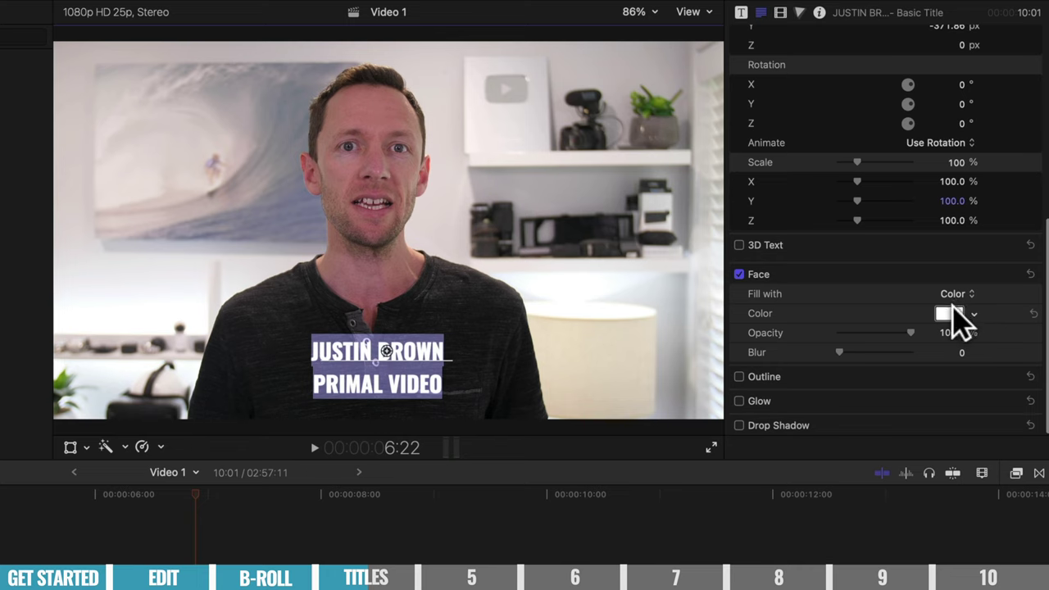
scroll(836, 271, "up", 12)
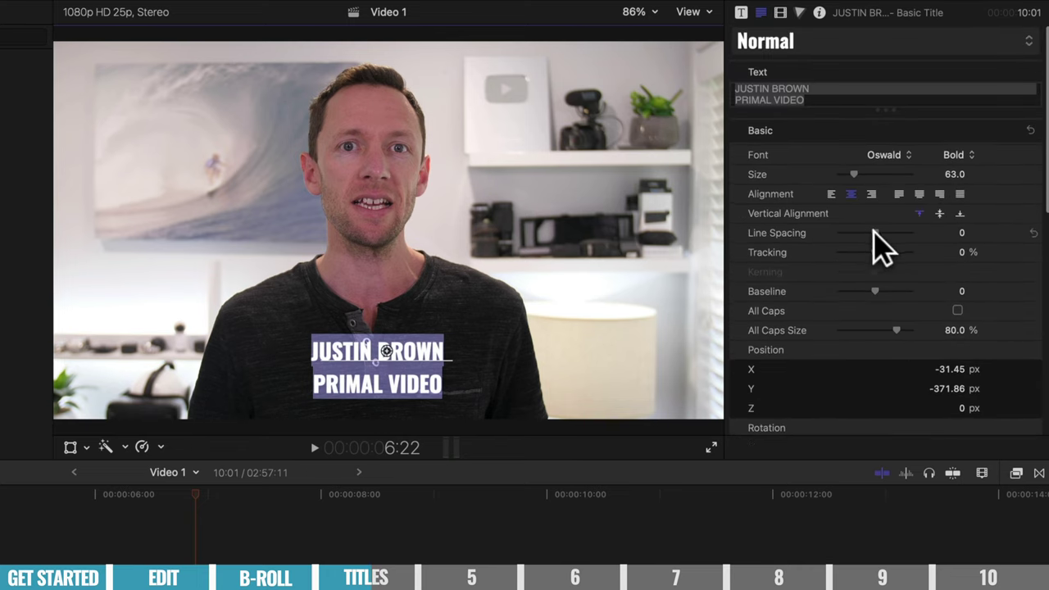
left_click_drag(874, 233, 869, 233)
Step: Colour the title's second line, PRIMAL VIDEO, bright blue, leaving the name line white
left_click(404, 375)
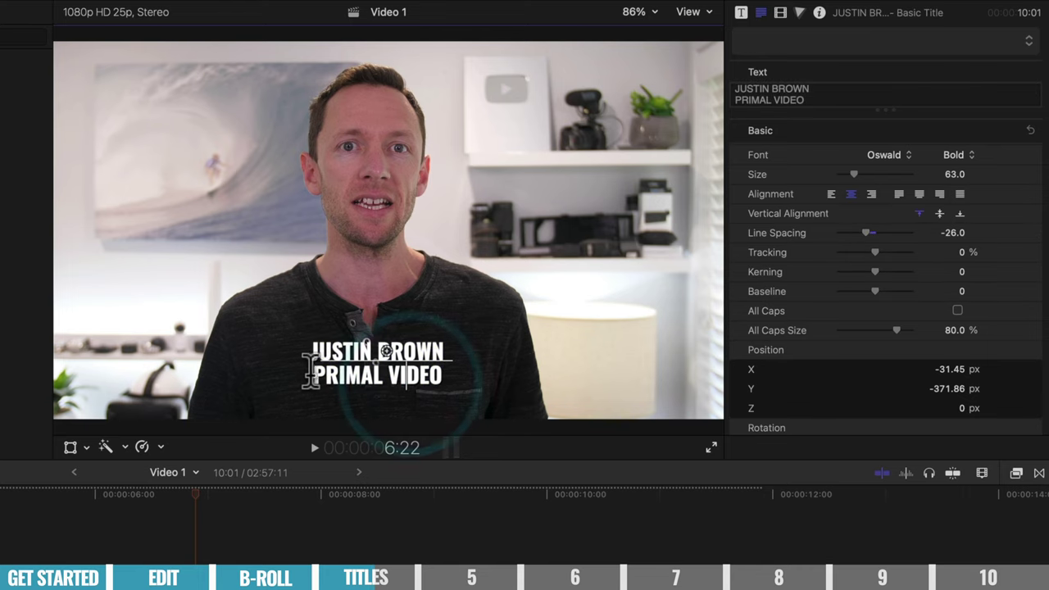
triple_click(450, 374)
scroll(949, 340, "down", 10)
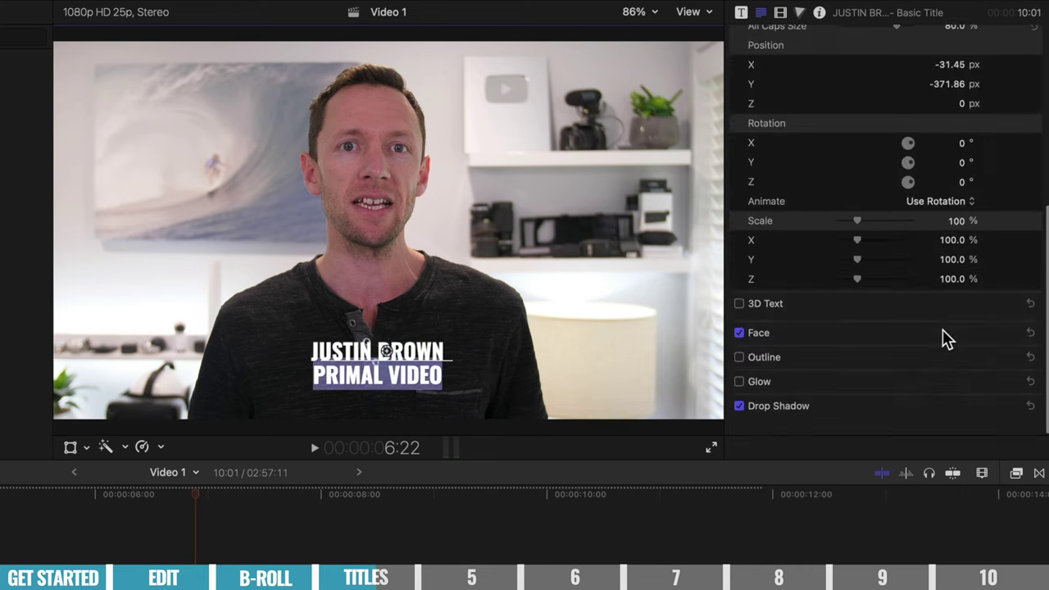
left_click(1010, 351)
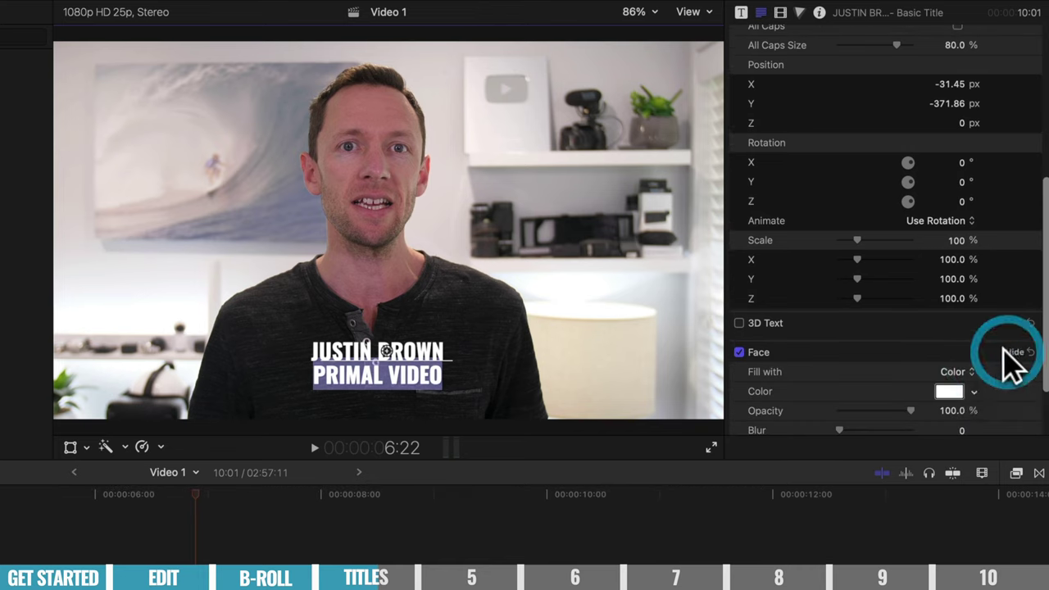
left_click(951, 392)
left_click(41, 498)
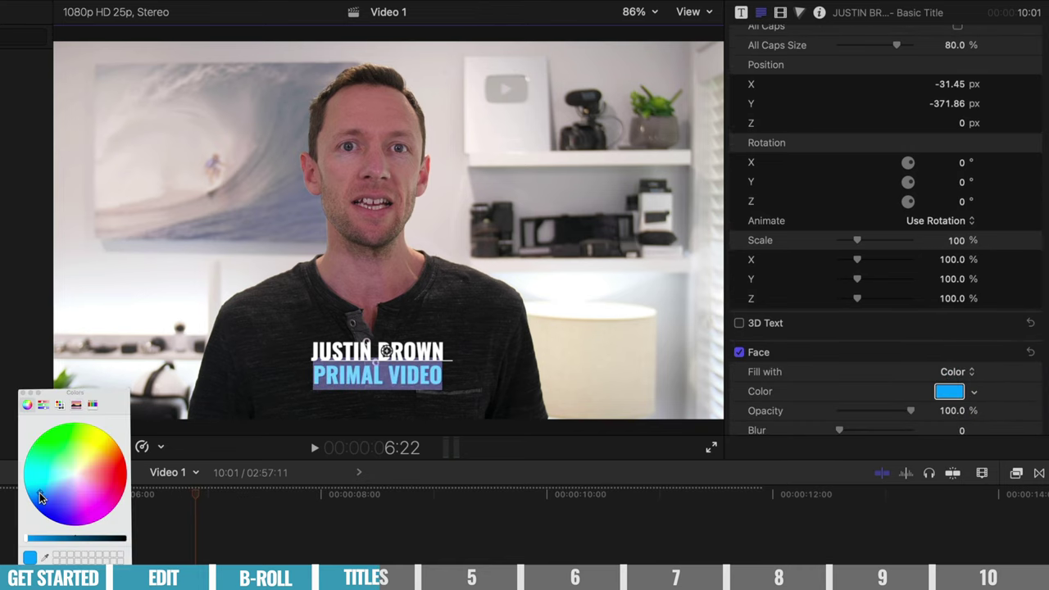
Step: Move the name title lower to about X -57, Y -419 px, and trim its end to a duration of 4:15
mouse_move(384, 347)
left_mouse_down()
mouse_move(371, 370)
mouse_move(375, 362)
left_mouse_up()
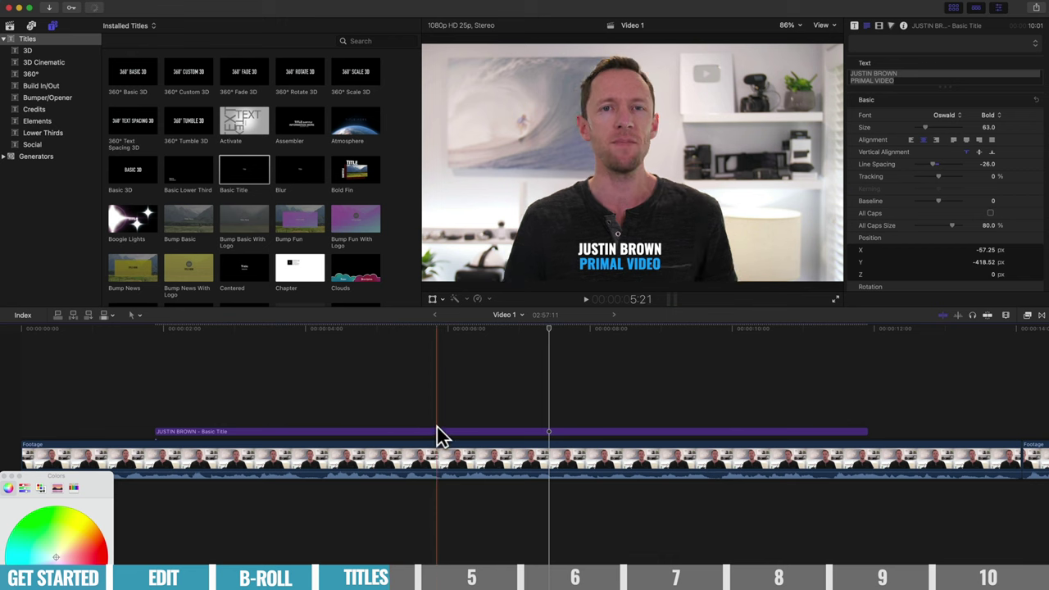
left_click(462, 432)
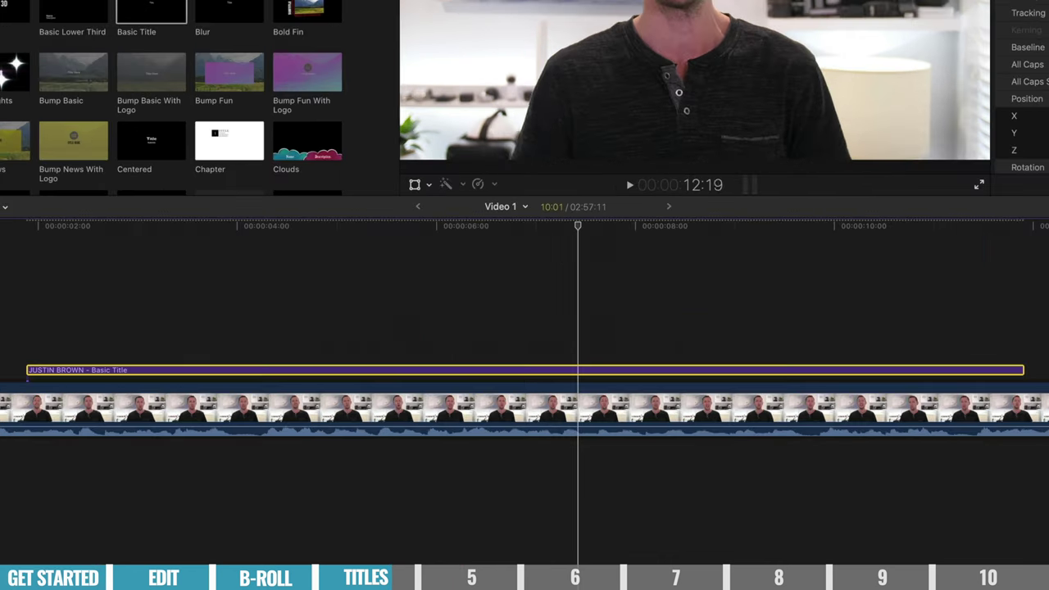
left_click_drag(1024, 374, 483, 380)
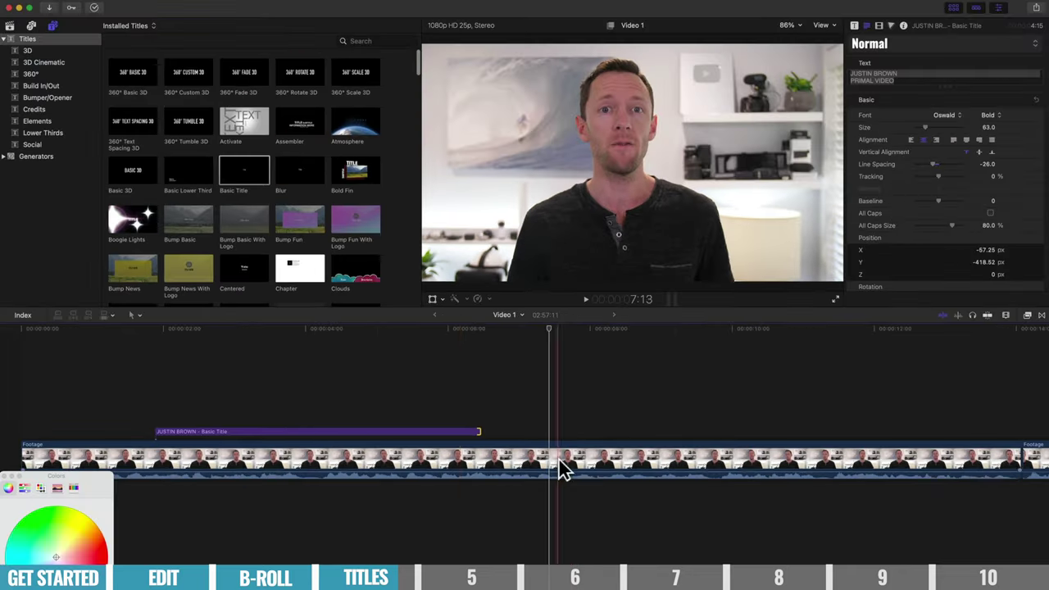
Step: Add a Cross Dissolve to both ends of the name title and lengthen the closing dissolve to 1:24
scroll(354, 150, "down", 5)
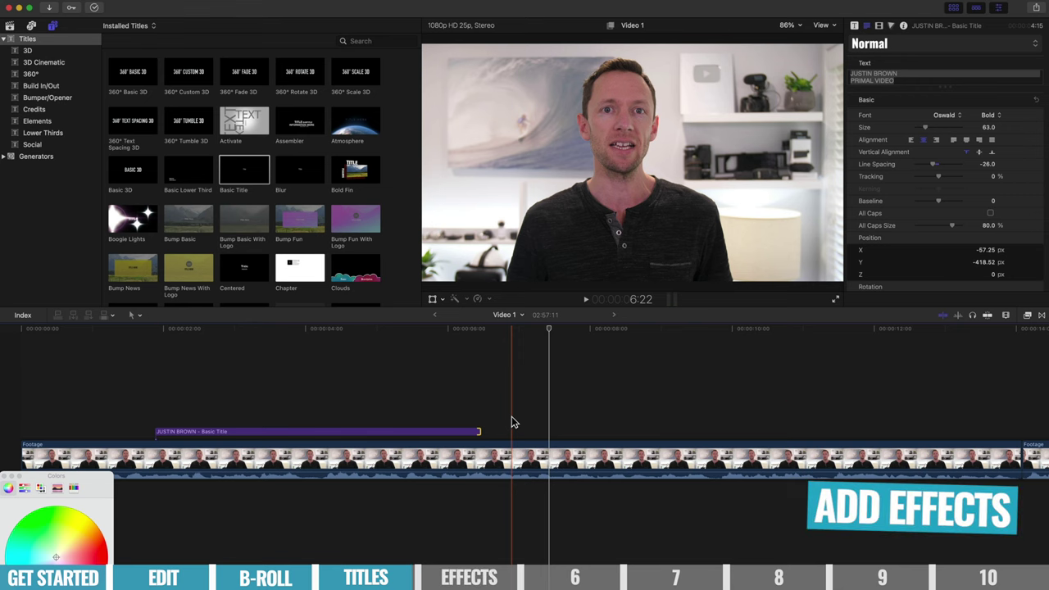
key("super+minus")
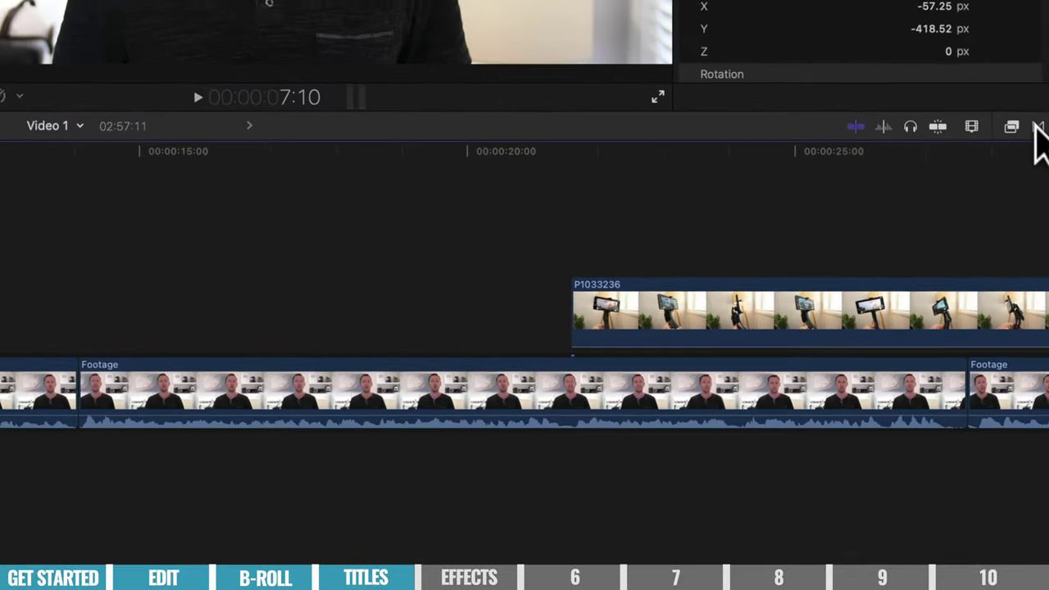
left_click(1038, 128)
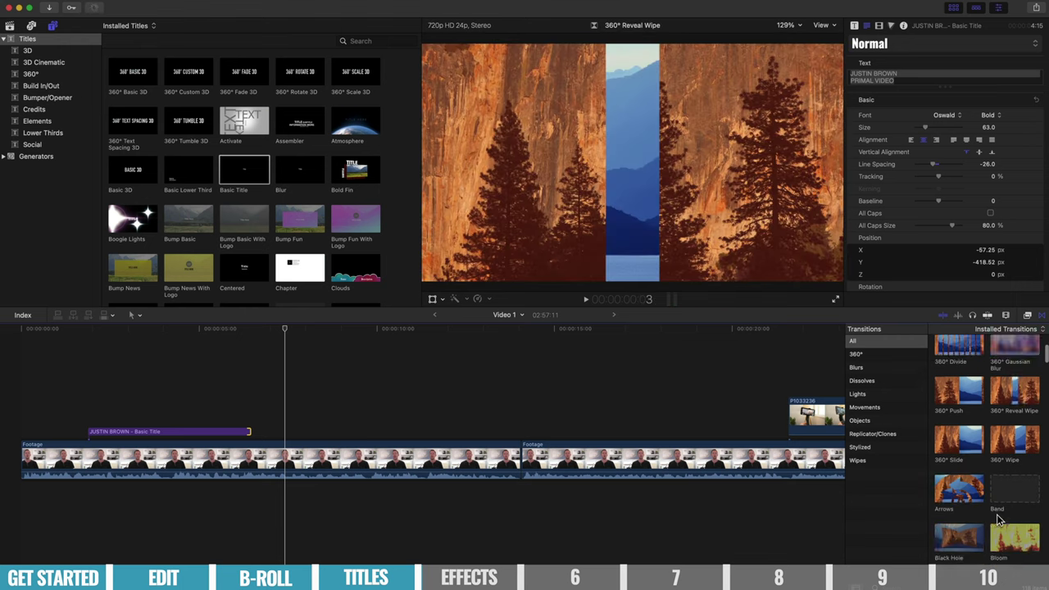
scroll(1012, 484, "down", 5)
scroll(1034, 433, "up", 5)
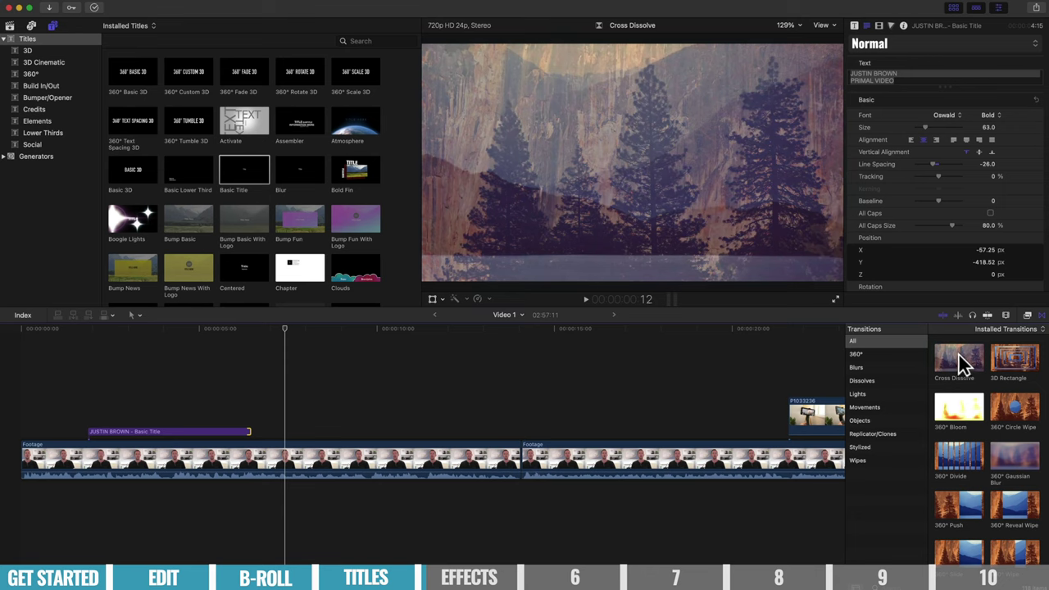
left_click_drag(962, 361, 96, 431)
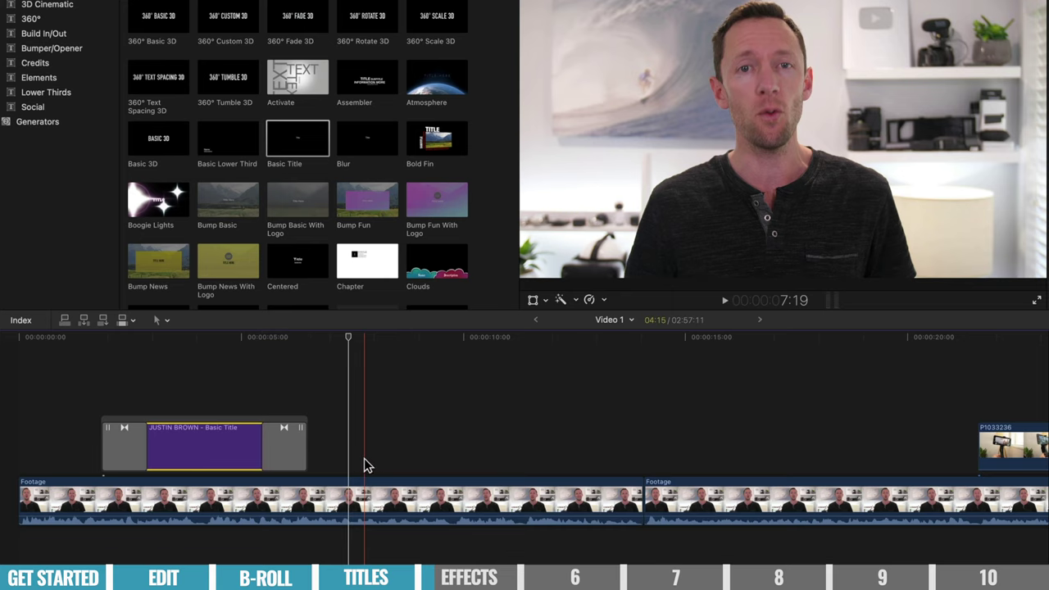
left_click(269, 443)
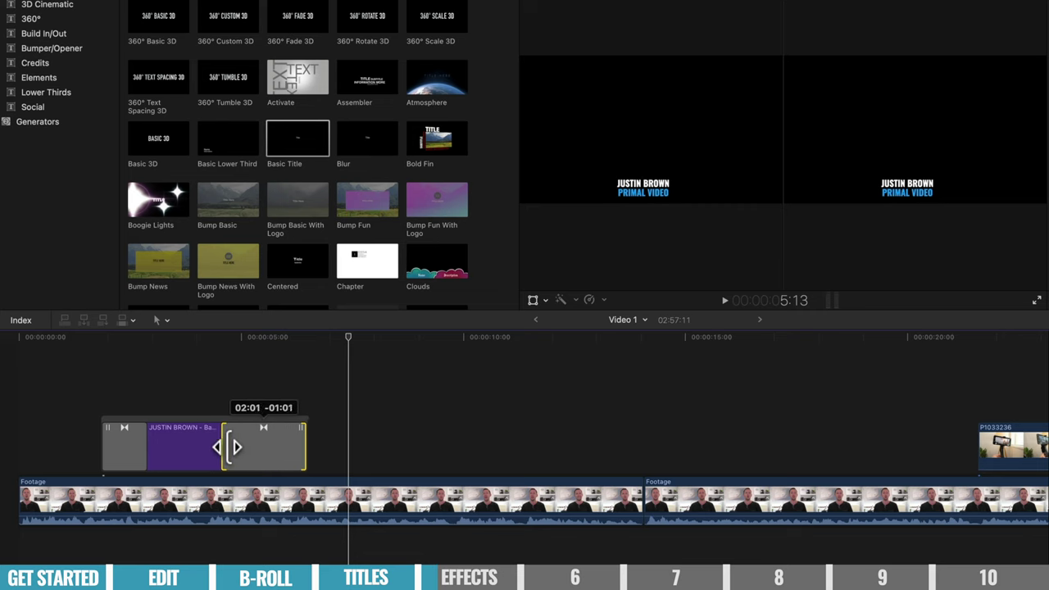
left_click_drag(228, 447, 226, 447)
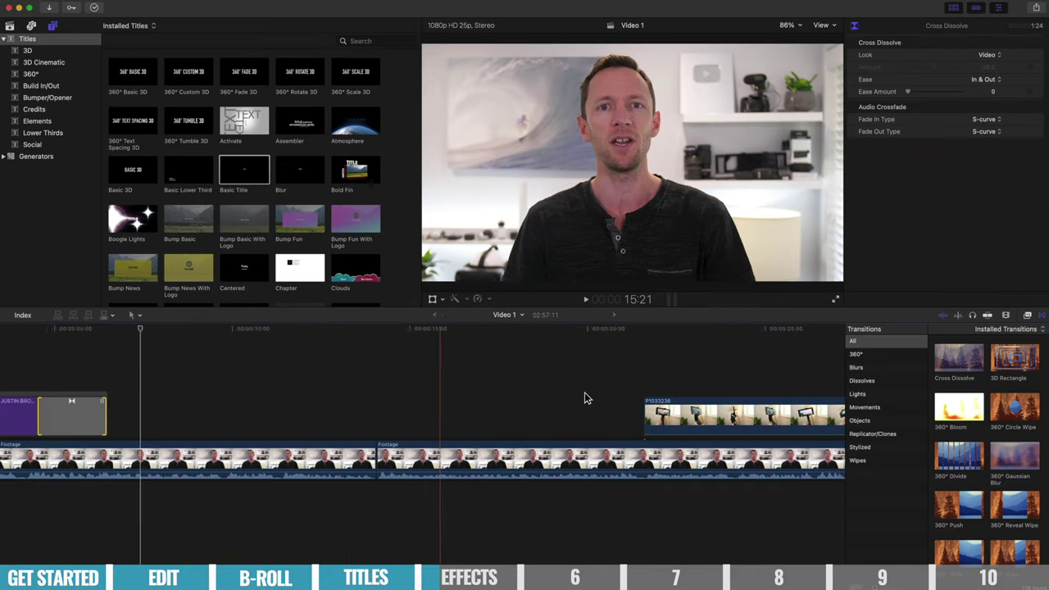
Step: Apply the Fade To Color dissolve to both ends of the P1033236 B-roll clip
scroll(585, 398, "up", 3)
scroll(586, 399, "right", 3)
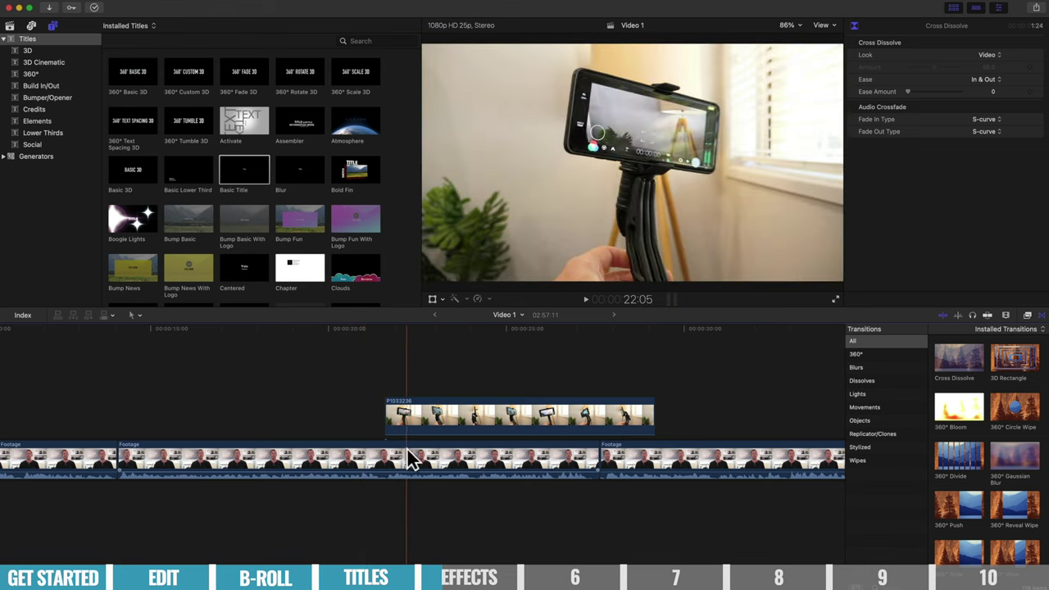
left_click(913, 399)
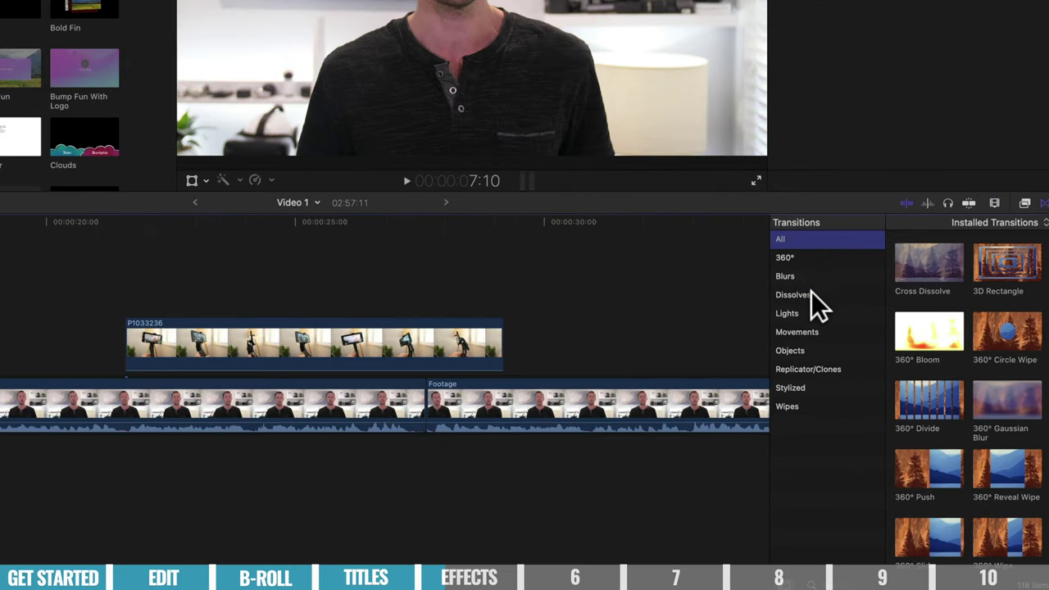
left_click(812, 295)
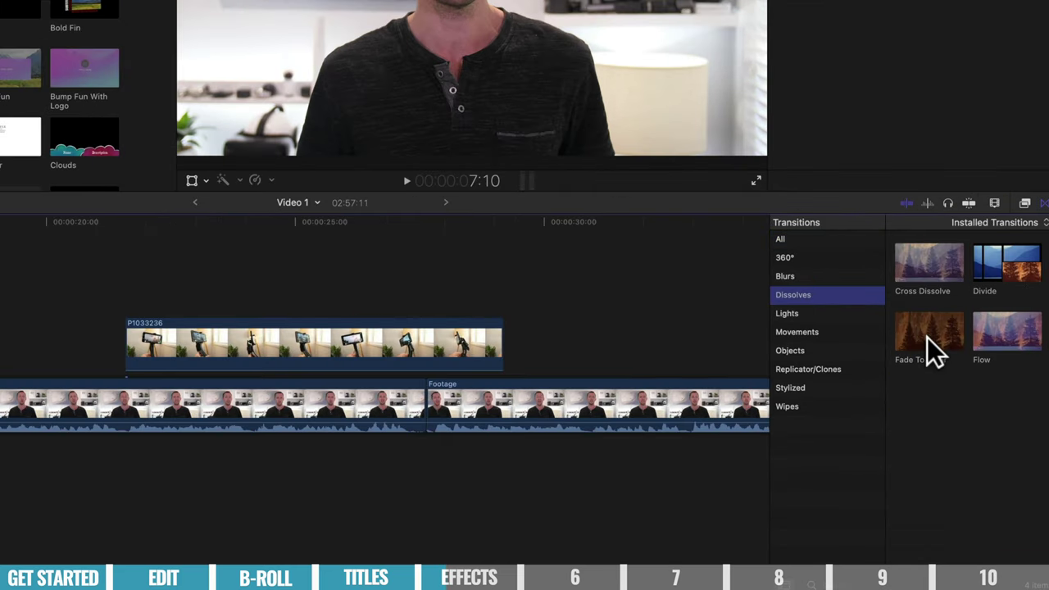
left_click_drag(938, 352, 162, 343)
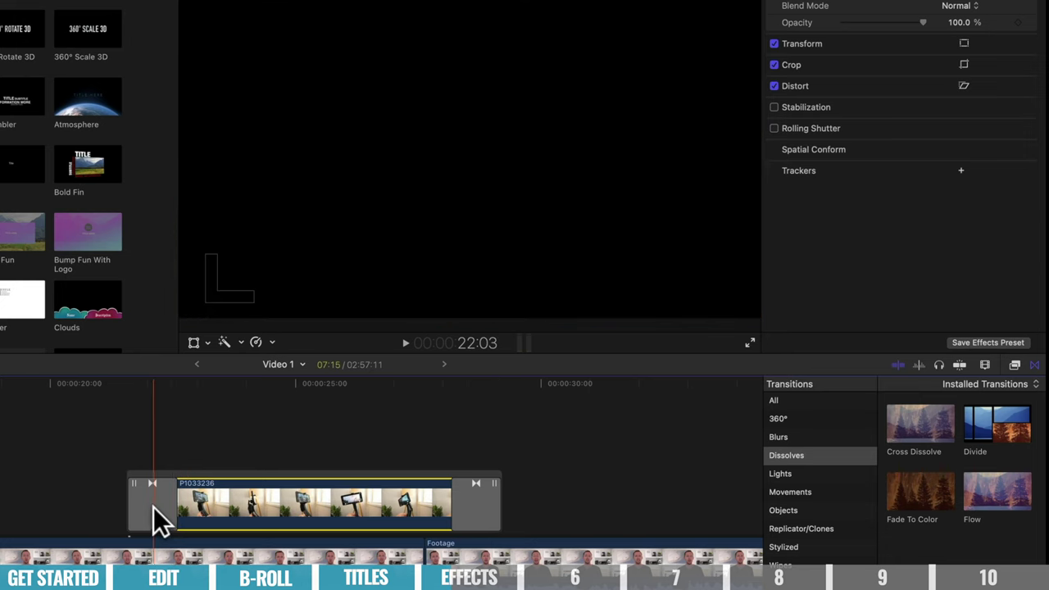
Step: Set the colour of the opening Fade To Color transition on P1033236 to white
left_click(148, 502)
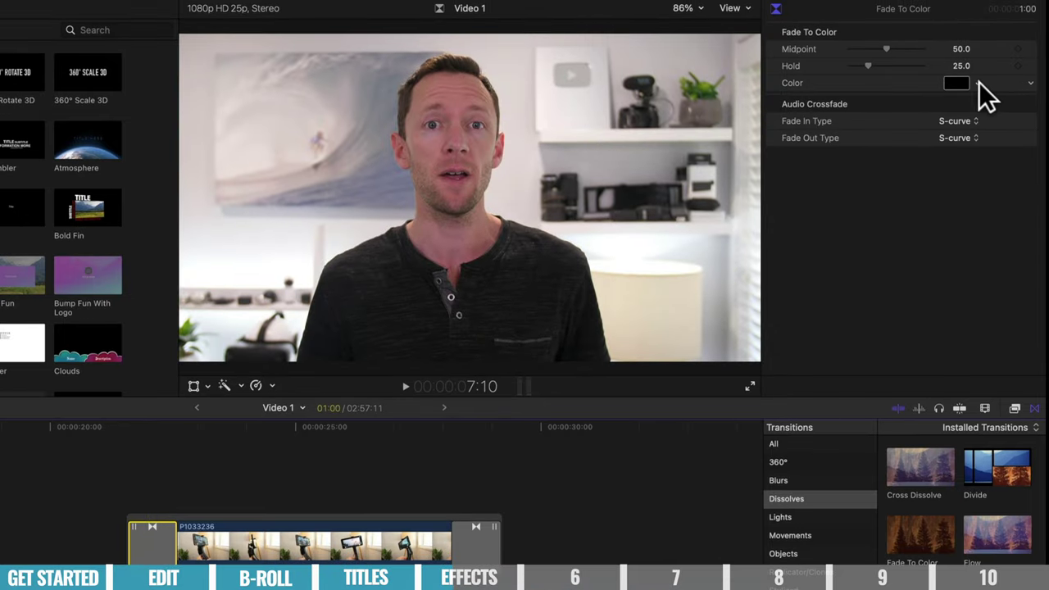
left_click(978, 41)
left_click(957, 83)
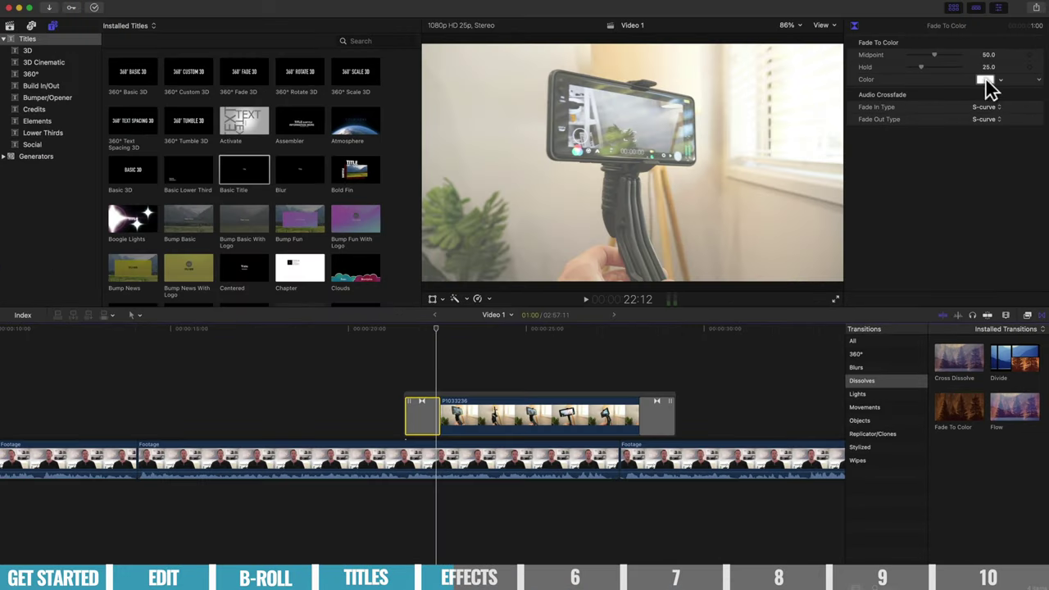
Step: Shorten the opening white fade on P1033236 to a few frames and delete the fade at the clip's end
left_click(435, 417)
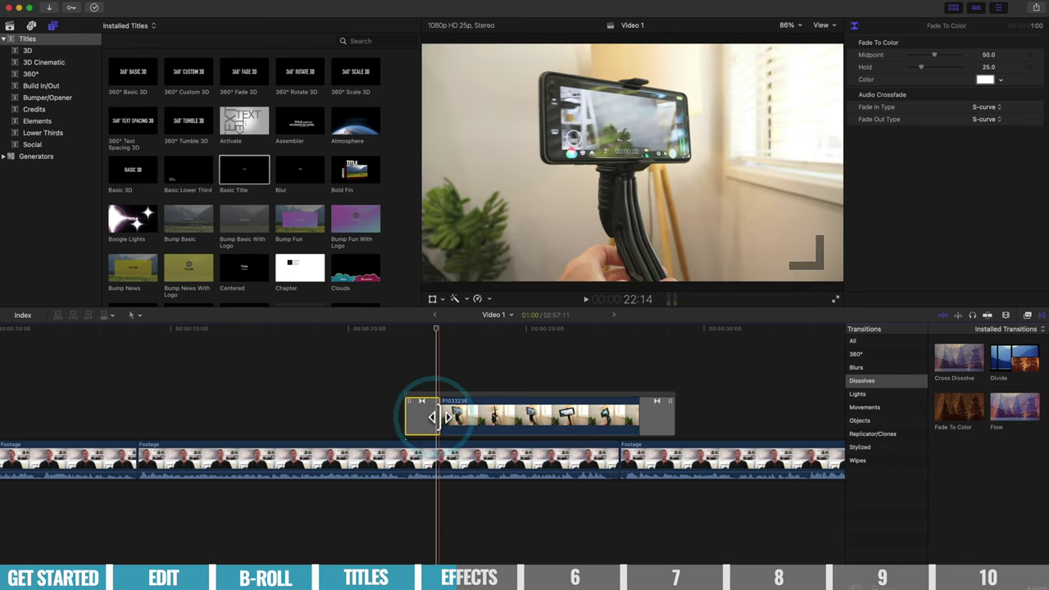
left_click_drag(440, 419, 408, 422)
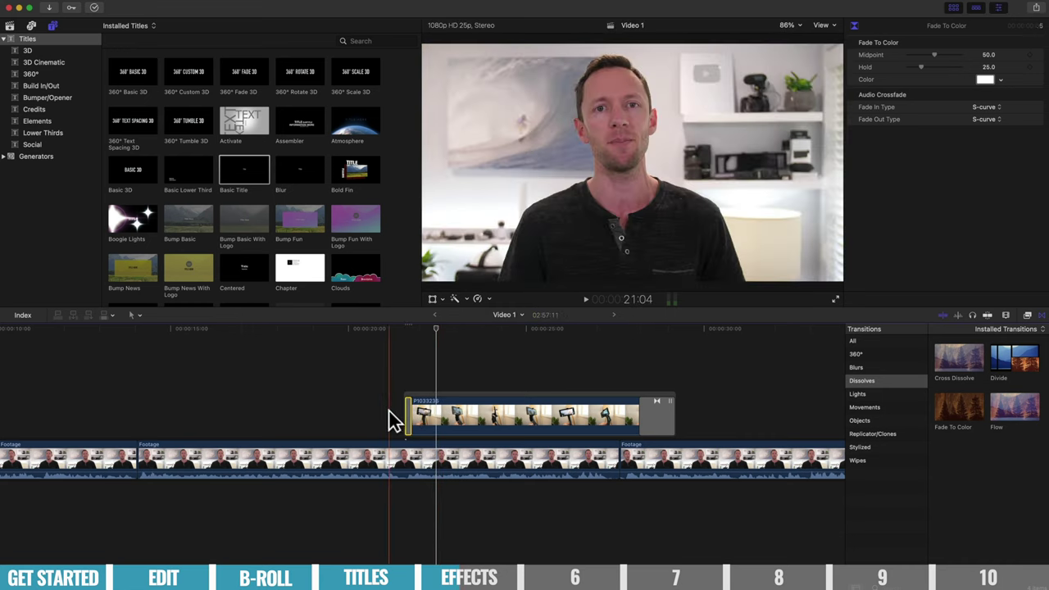
left_click(393, 419)
key("space")
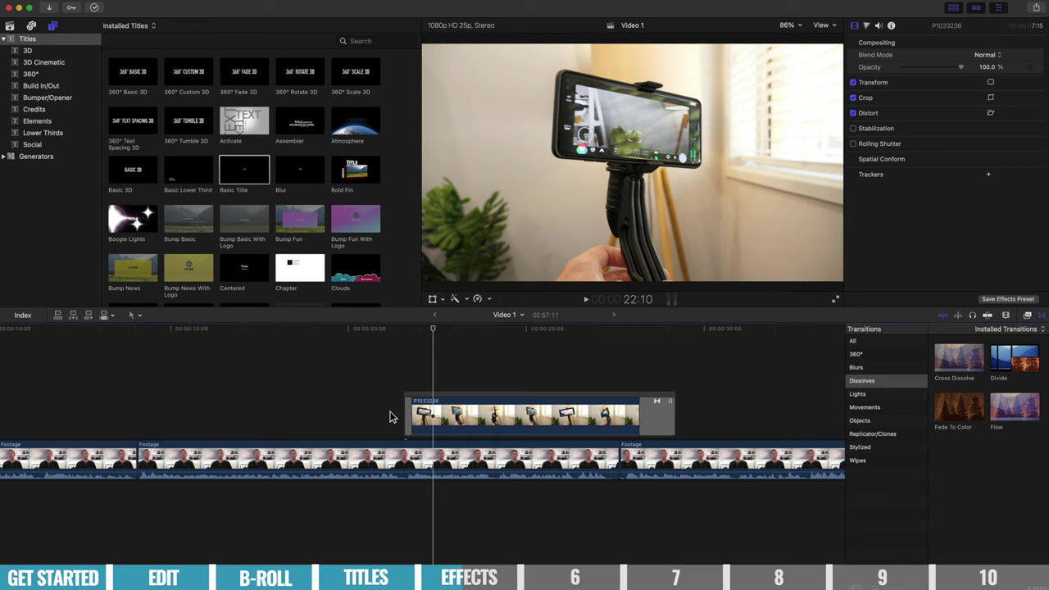
left_click(656, 419)
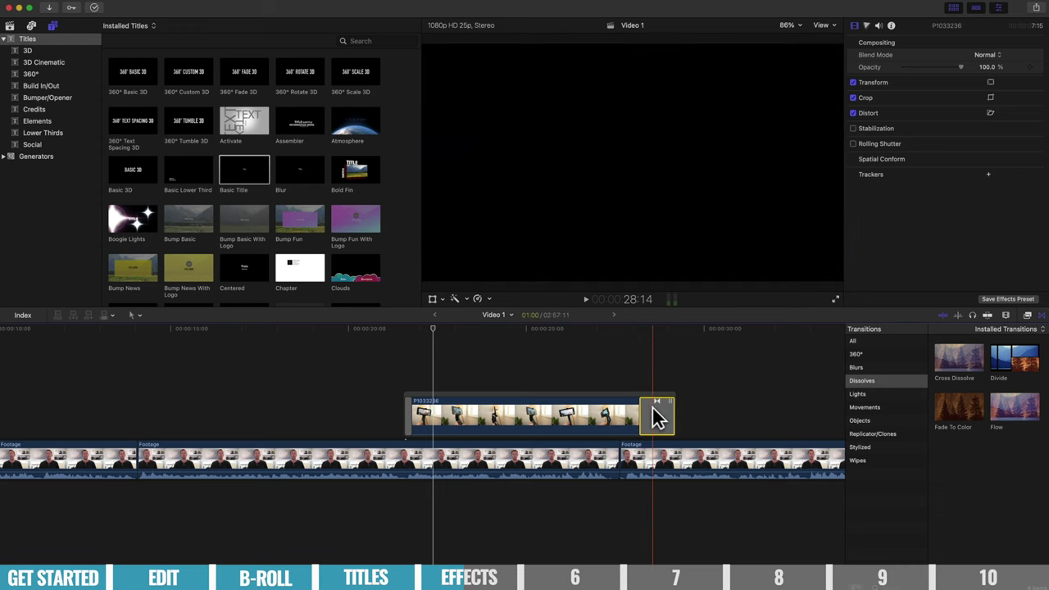
key("Delete")
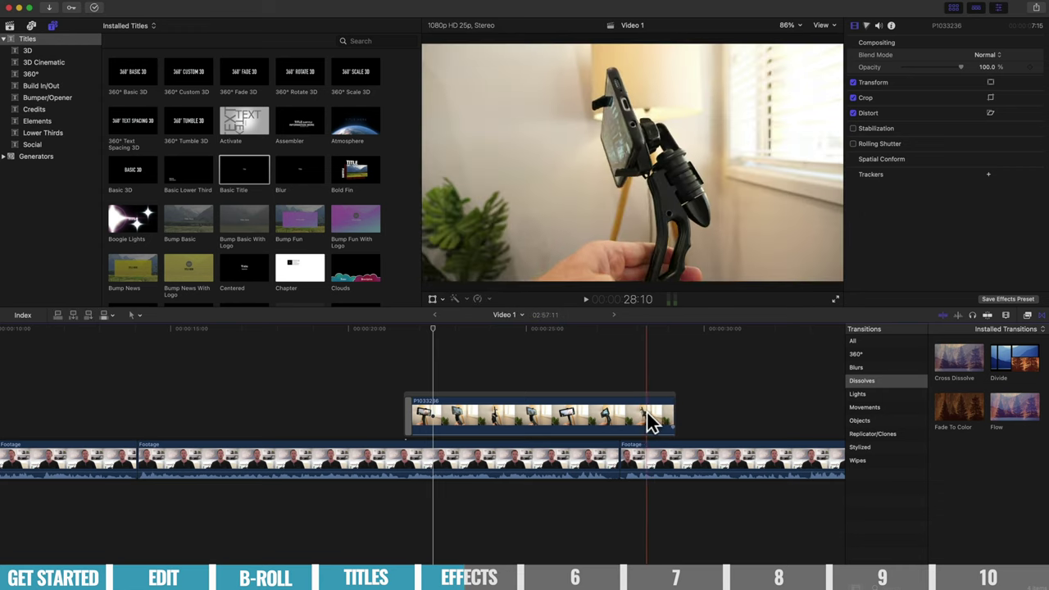
Step: Scale the second talking-head Footage clip to 114% and shift its frame down slightly for a punch-in
key("super+minus")
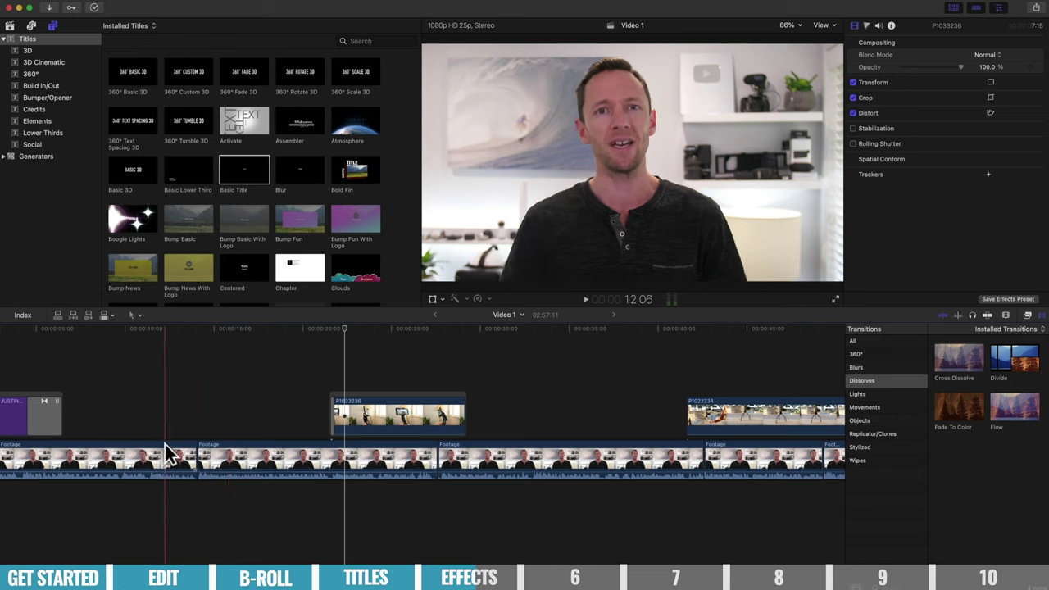
left_click(303, 457)
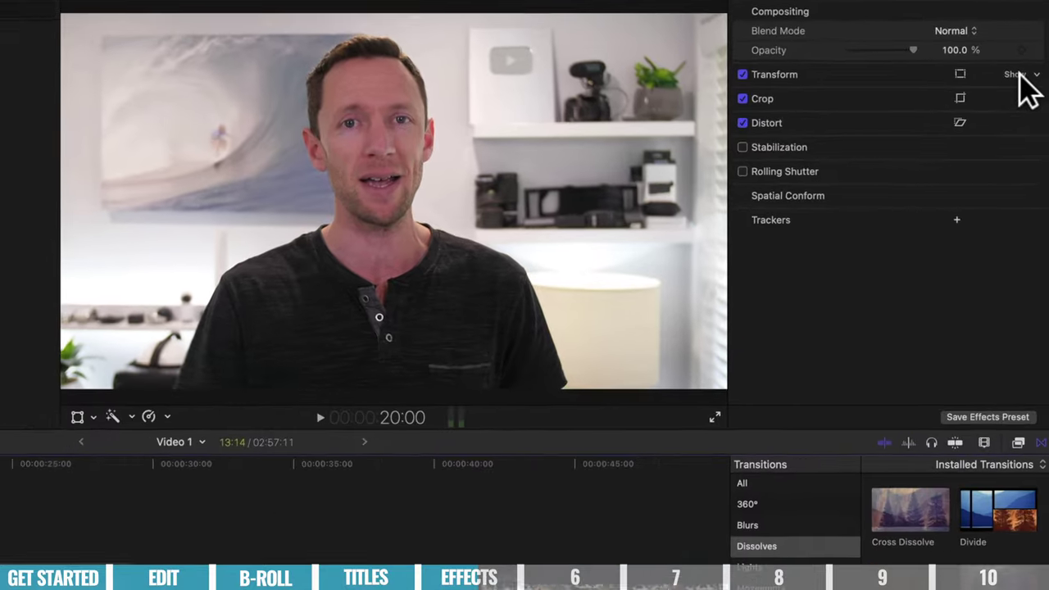
left_click(1026, 82)
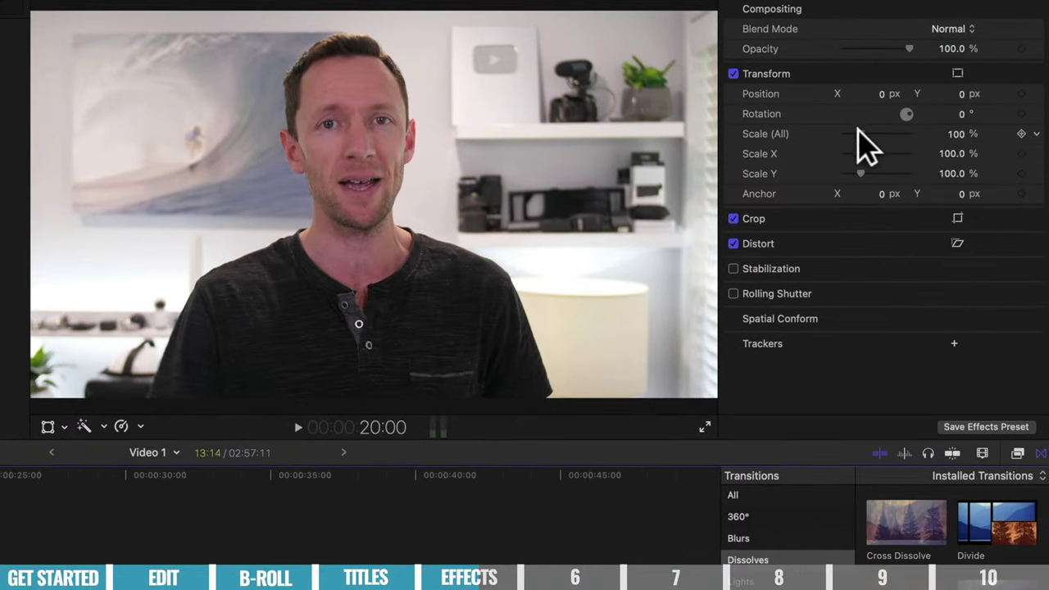
left_click_drag(861, 131, 864, 133)
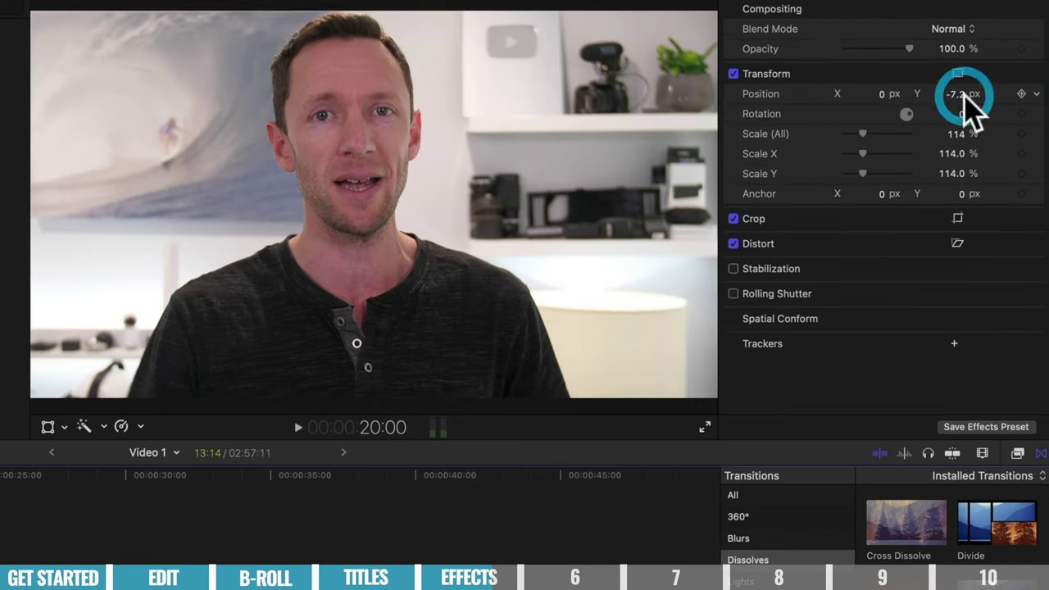
mouse_move(969, 105)
left_mouse_down()
mouse_move(970, 123)
mouse_move(970, 107)
left_mouse_up()
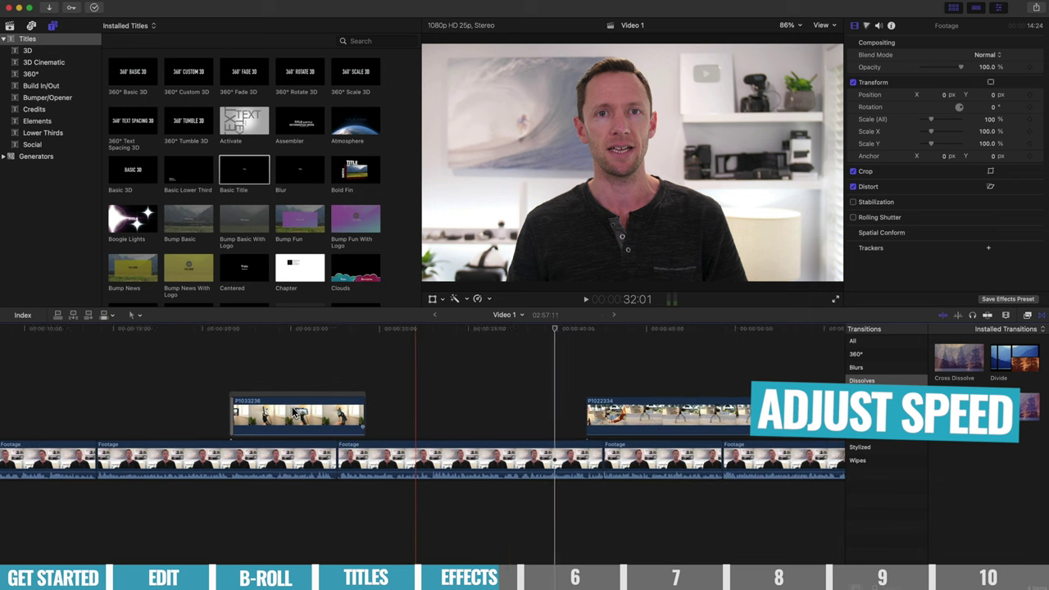
Step: Slow the P1022334 B-roll clip down to 50% speed
scroll(295, 412, "right", 4)
left_click(567, 413)
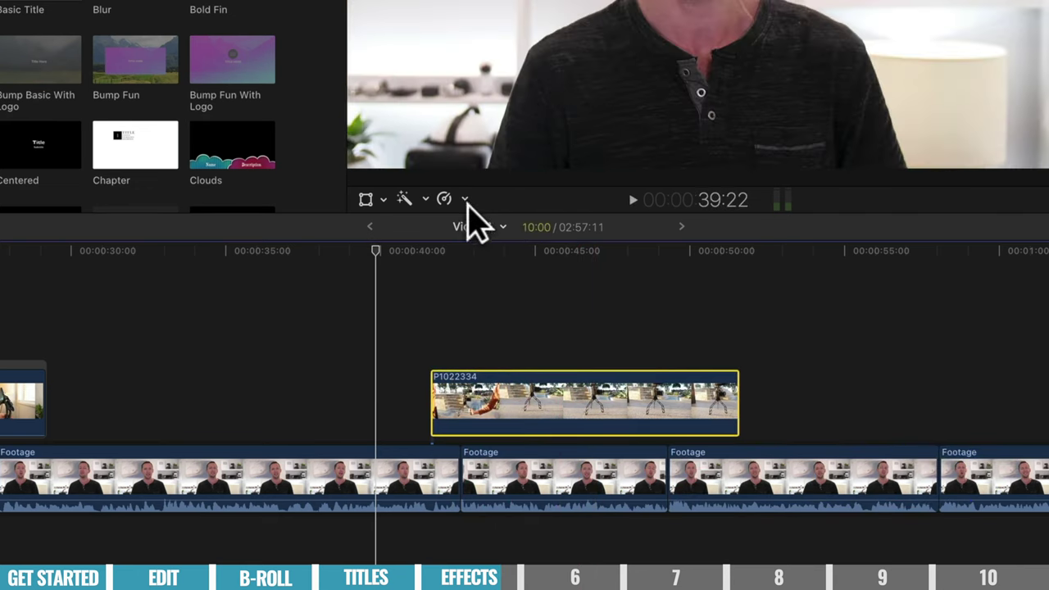
left_click(464, 200)
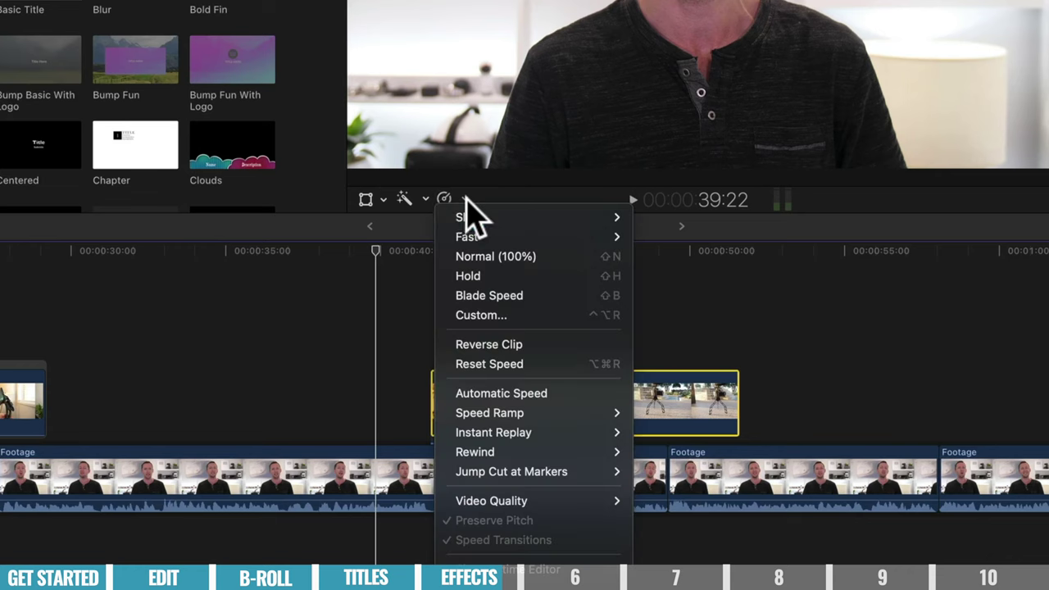
mouse_move(496, 220)
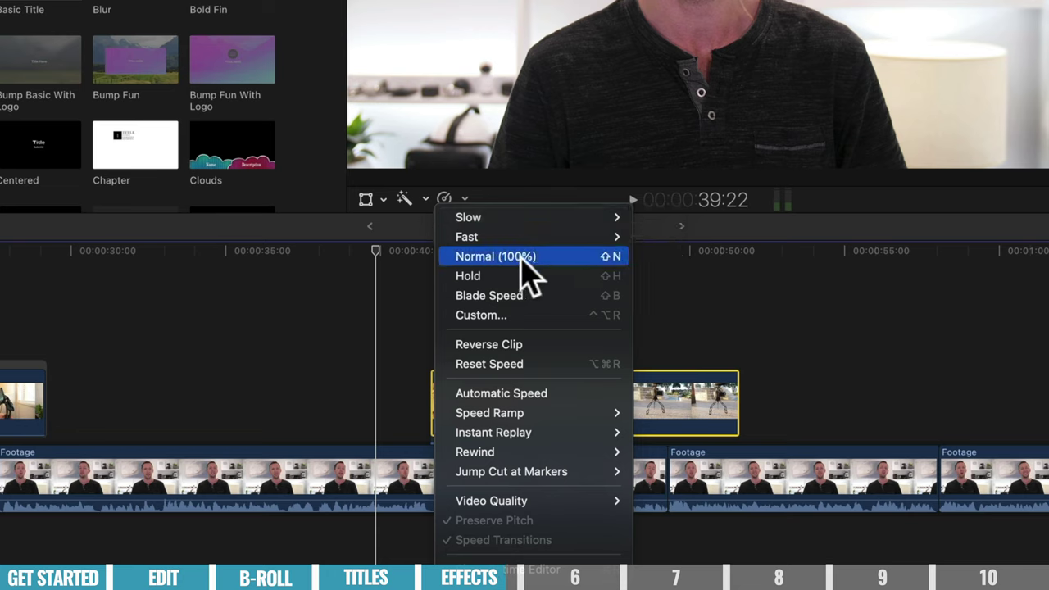
mouse_move(530, 413)
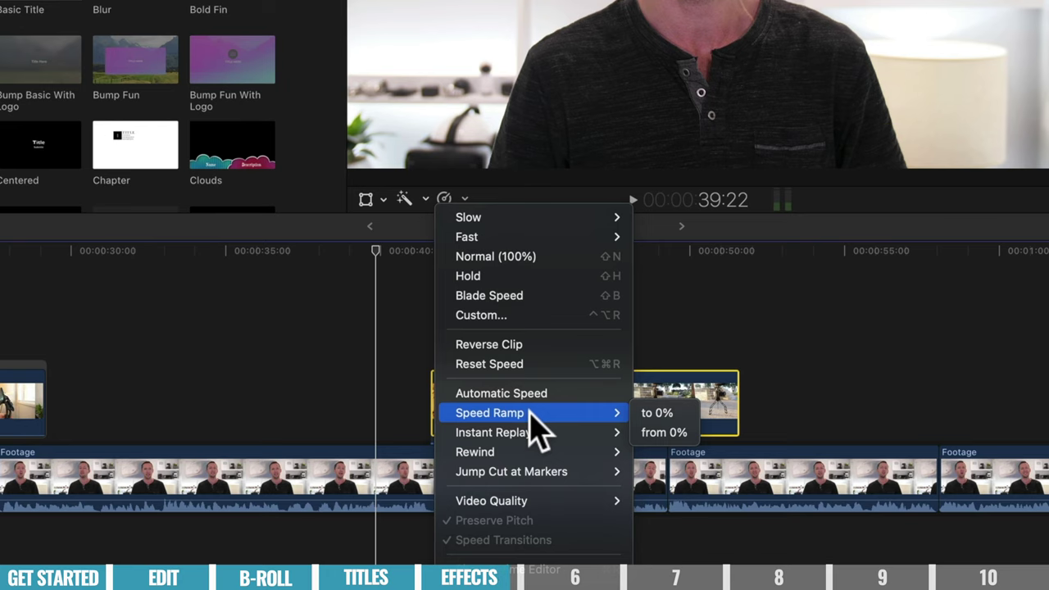
mouse_move(594, 218)
left_click(656, 219)
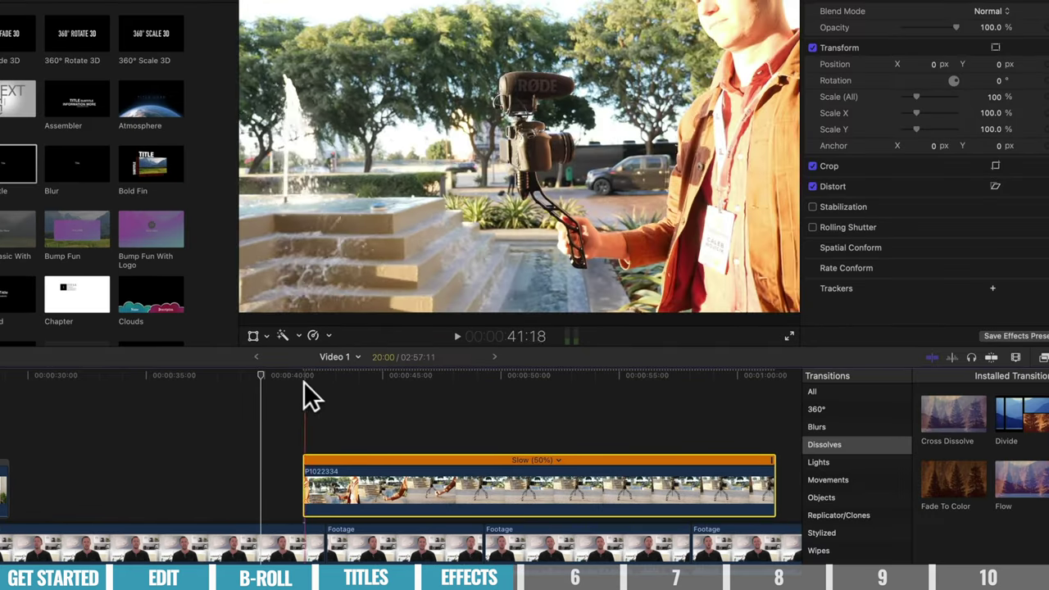
Step: Preview the slowed P1022334 B-roll clip and retime it to 60% speed
key("space")
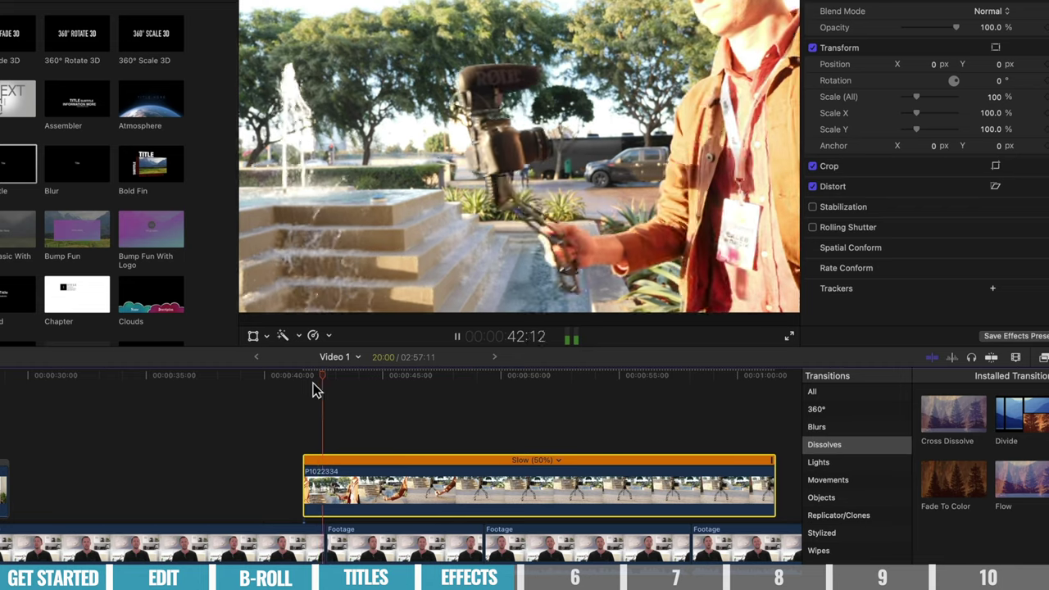
key("space")
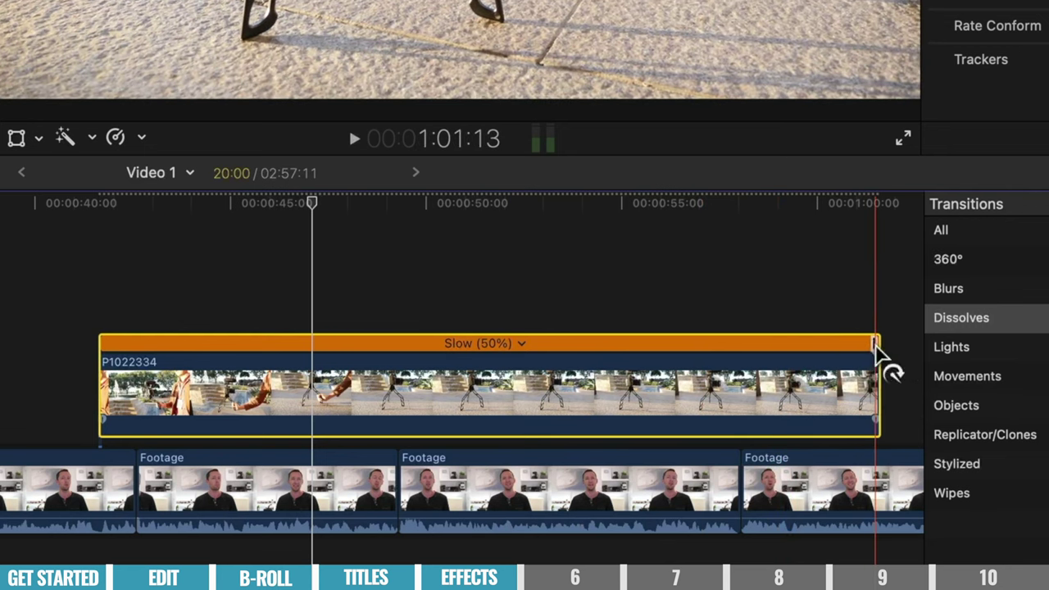
left_click_drag(876, 348, 742, 348)
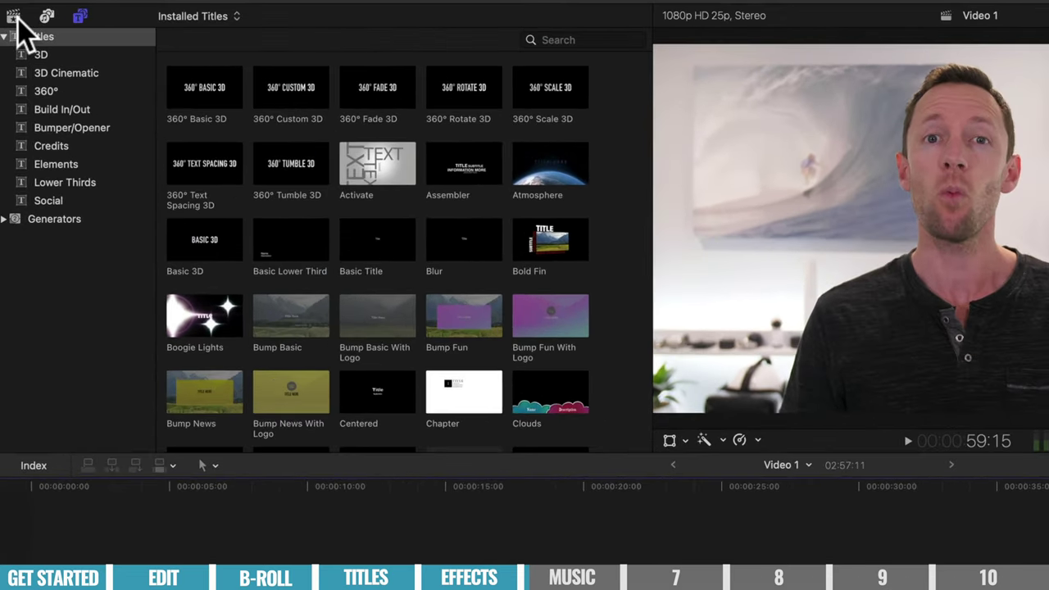
Step: Return the browser to the library's media and check the media import options
left_click(14, 16)
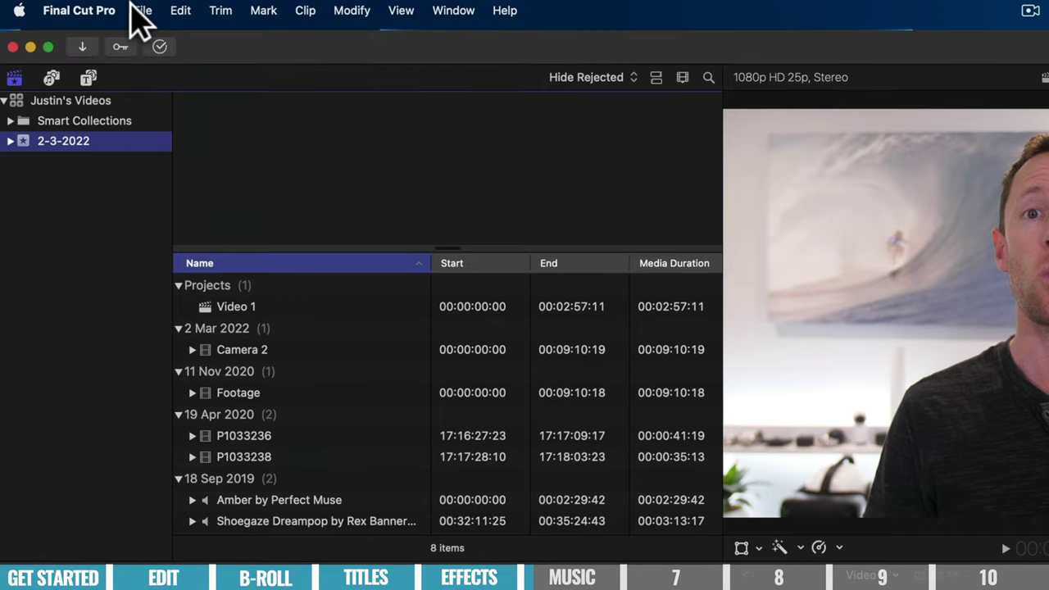
left_click(143, 10)
mouse_move(292, 145)
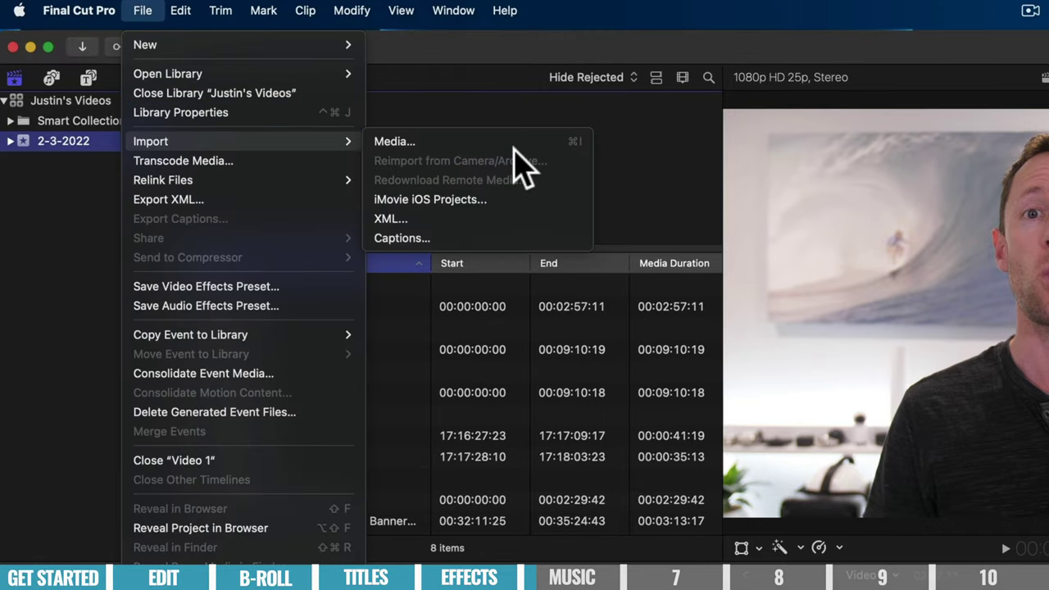
left_click(397, 432)
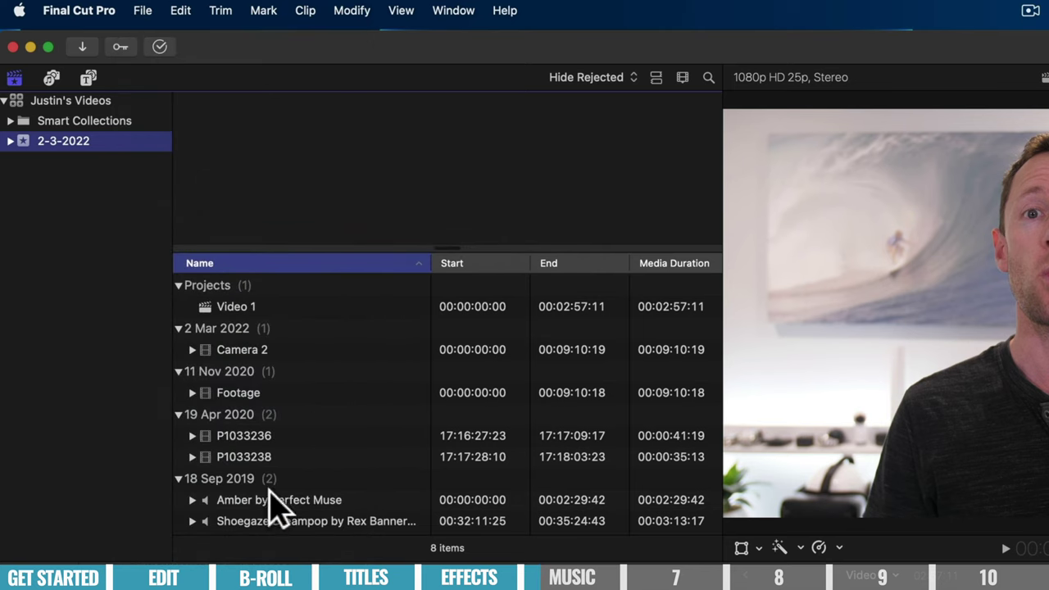
Step: Look through music sources, switching to the Epidemic Sound and Artlist websites to browse their tracks
left_click(52, 78)
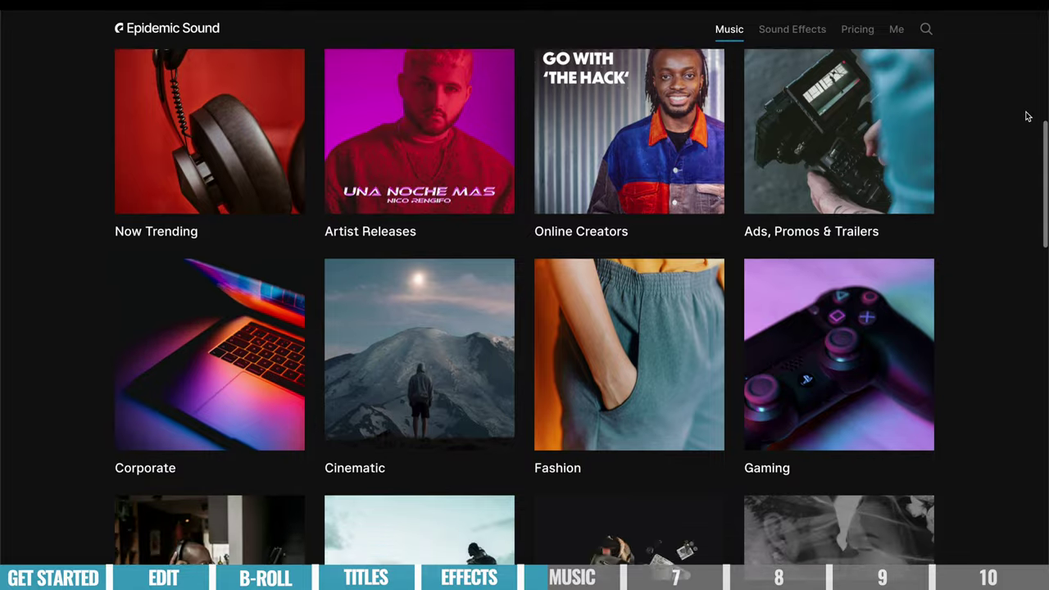
scroll(1024, 110, "down", 3)
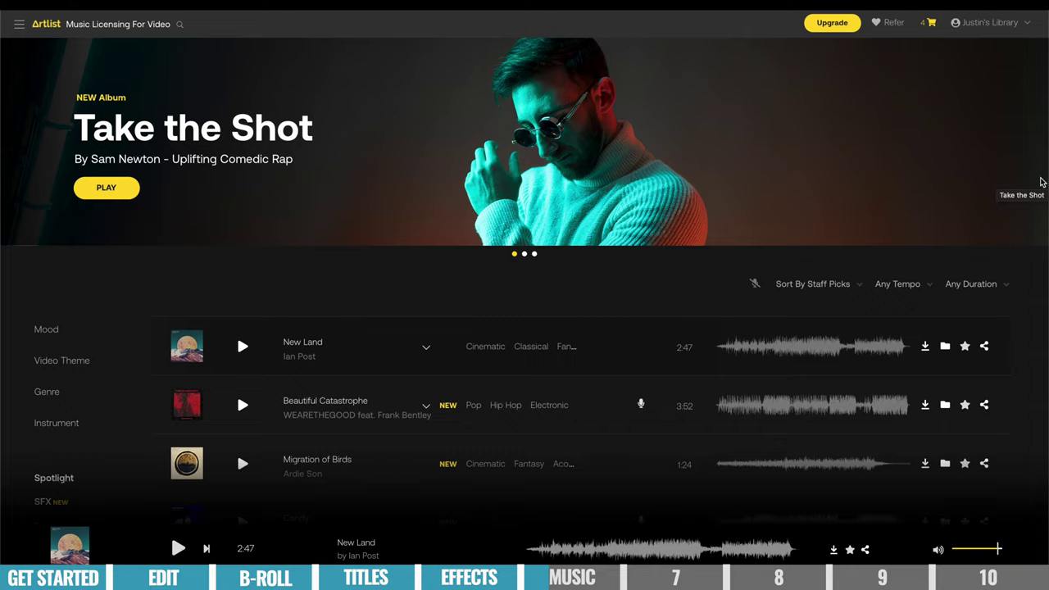
scroll(1043, 182, "down", 3)
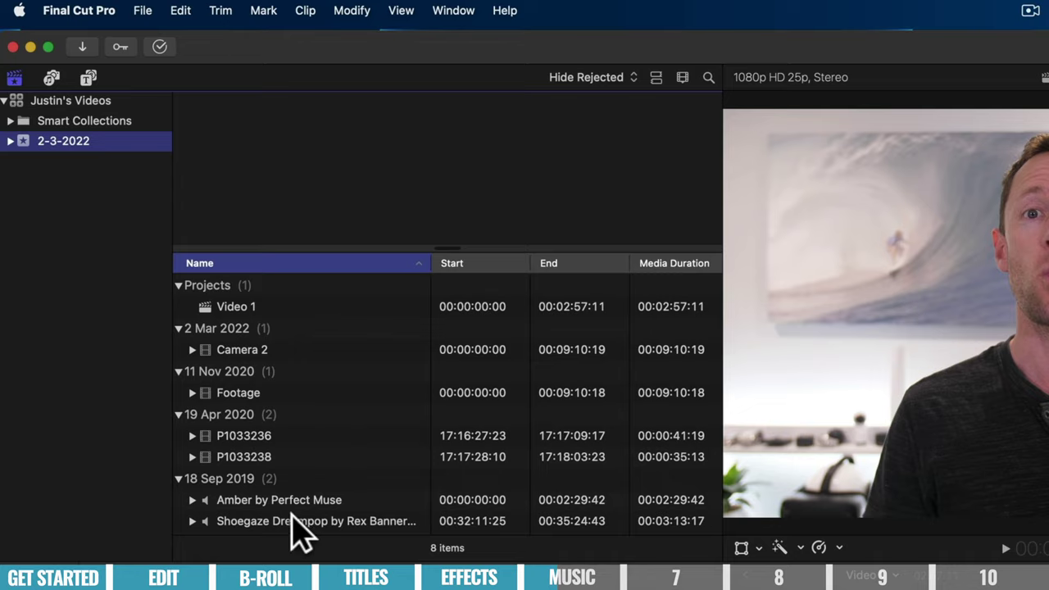
Step: Add the Shoegaze Dreampop by Rex Banner track beneath the footage at the start of the Video 1 timeline
left_click(290, 520)
left_click_drag(293, 528, 29, 514)
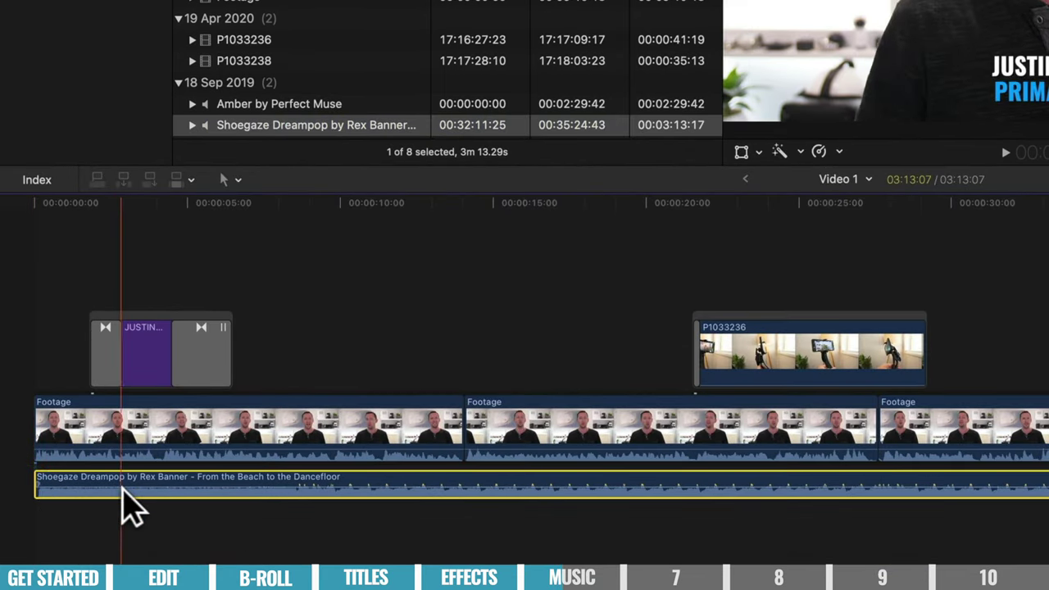
left_click_drag(123, 490, 201, 483)
key("super+z")
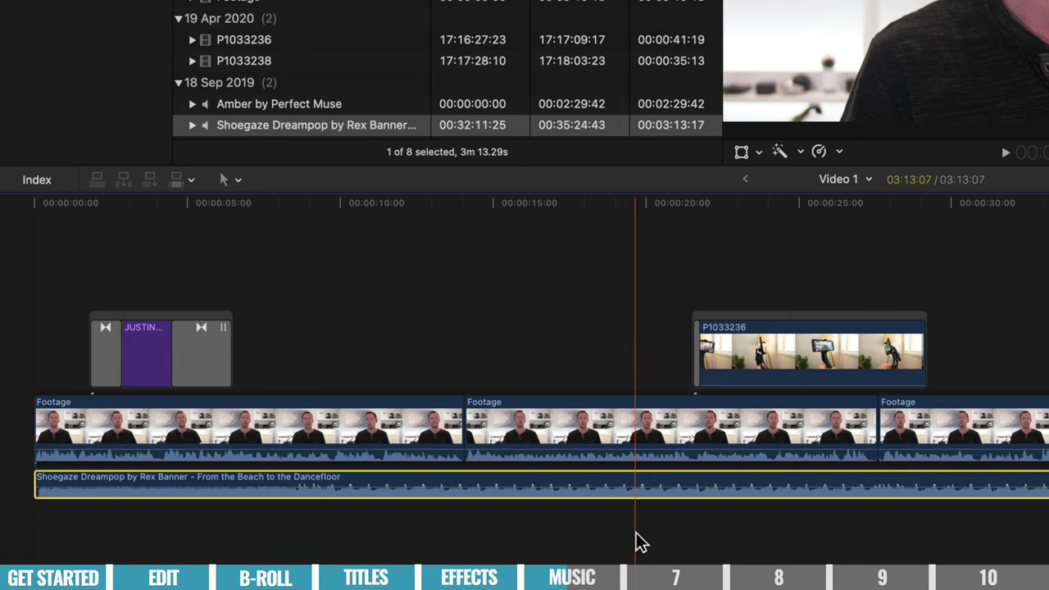
Step: Trim the music track's end to match the last Footage clip, and add a fade-out at its end and a short fade-in at its start
scroll(641, 543, "right", 20)
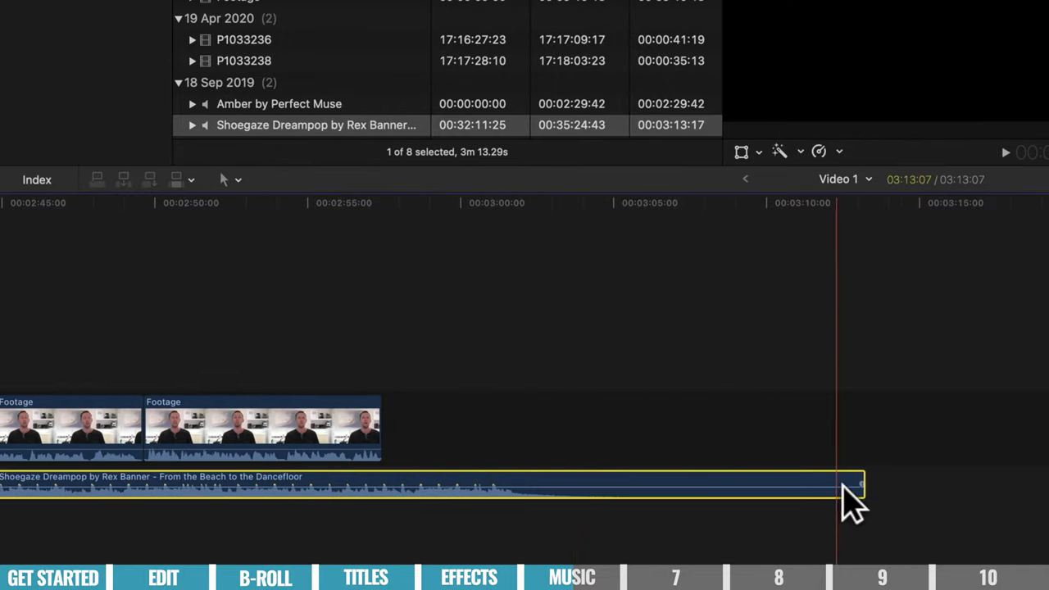
left_click_drag(863, 477, 376, 478)
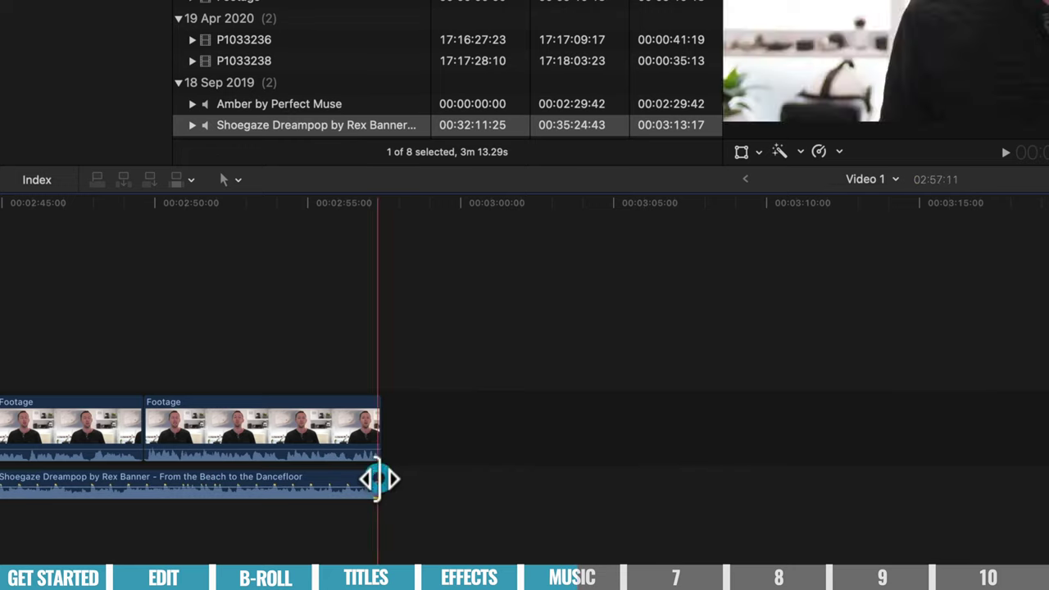
key("cmd+equal")
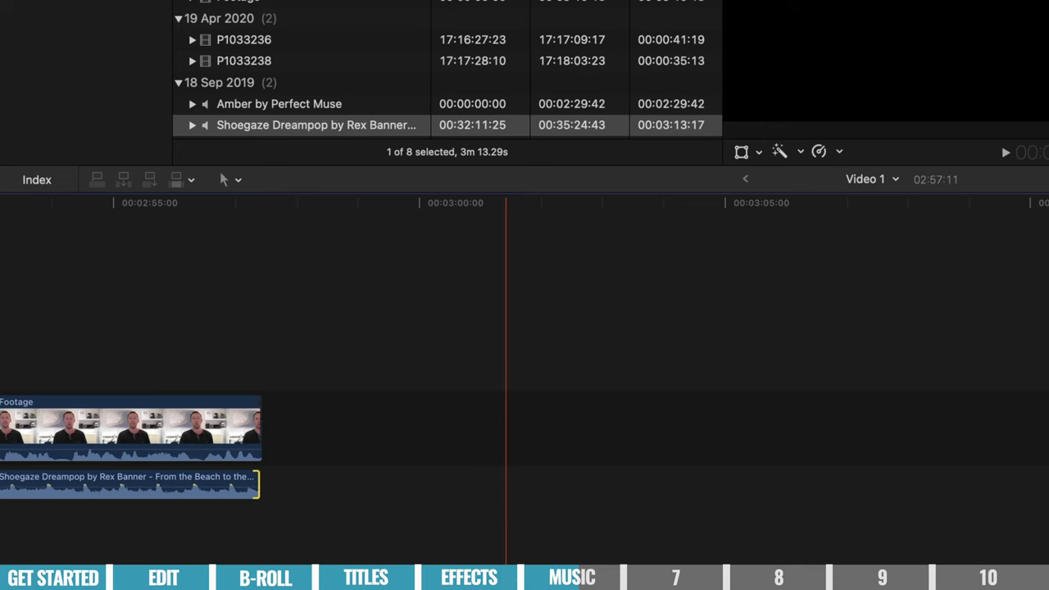
scroll(992, 445, "left", 10)
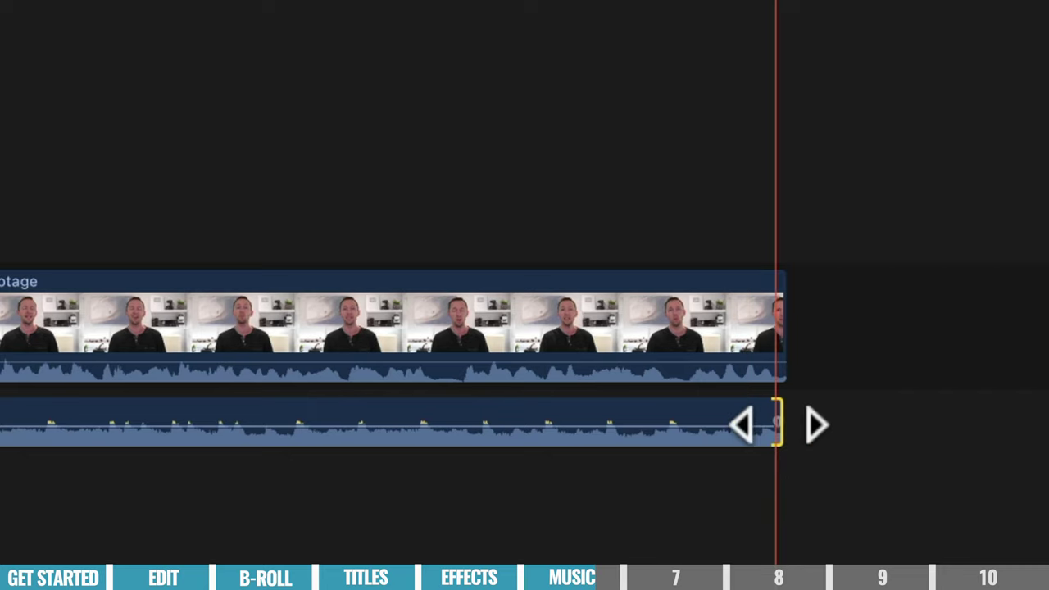
mouse_move(779, 423)
left_mouse_down()
mouse_move(706, 428)
mouse_move(647, 455)
mouse_move(706, 462)
mouse_move(720, 476)
mouse_move(617, 489)
mouse_move(743, 489)
mouse_move(628, 484)
left_mouse_up()
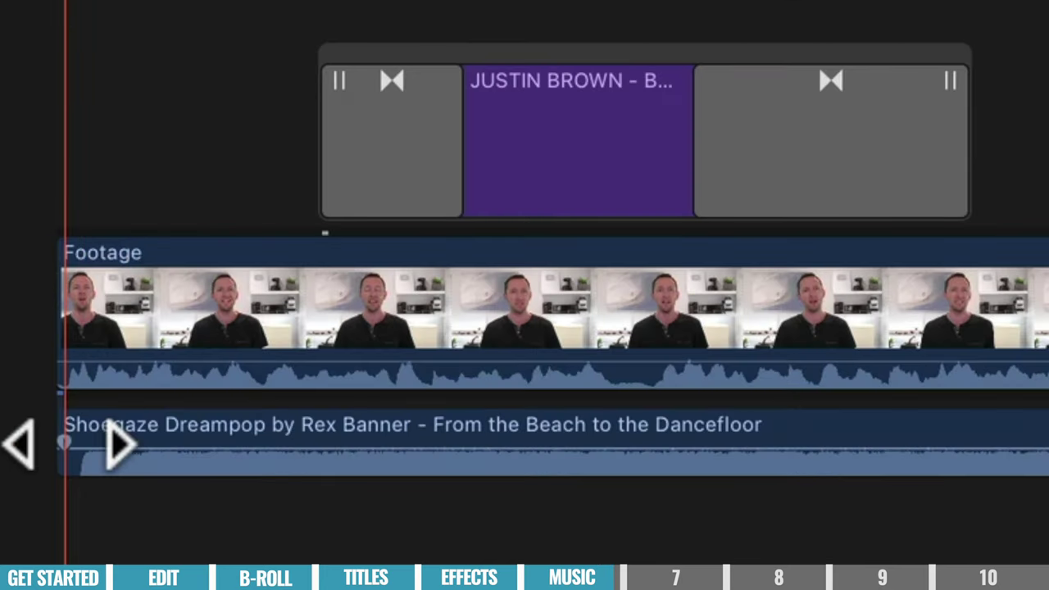
left_click_drag(70, 447, 105, 445)
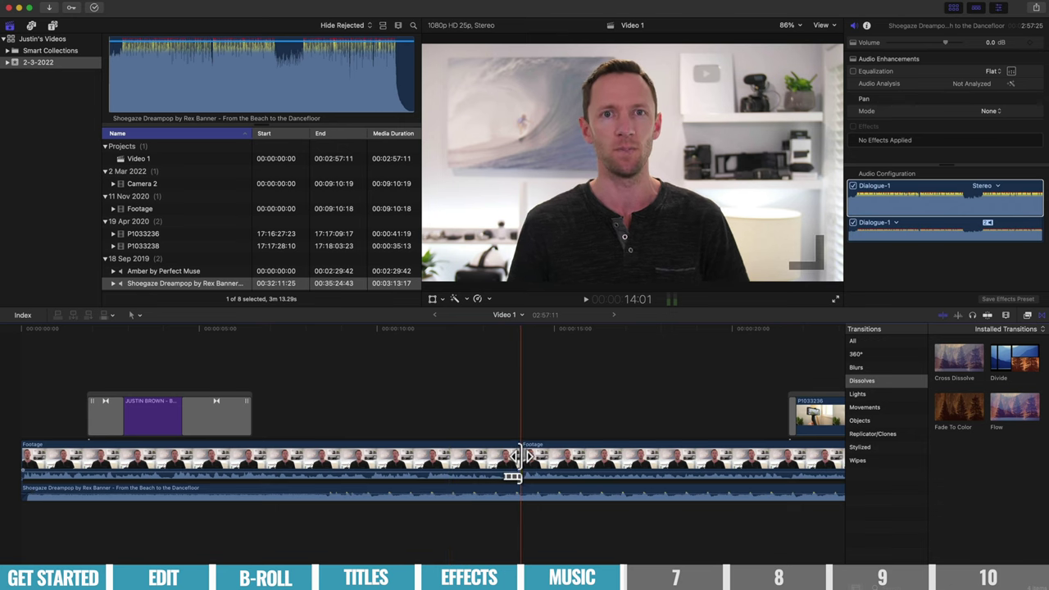
Step: Trim the end of the first talking-head Footage clip to a clip length of 13:06
left_click_drag(517, 475, 482, 475)
scroll(490, 459, "right", 10)
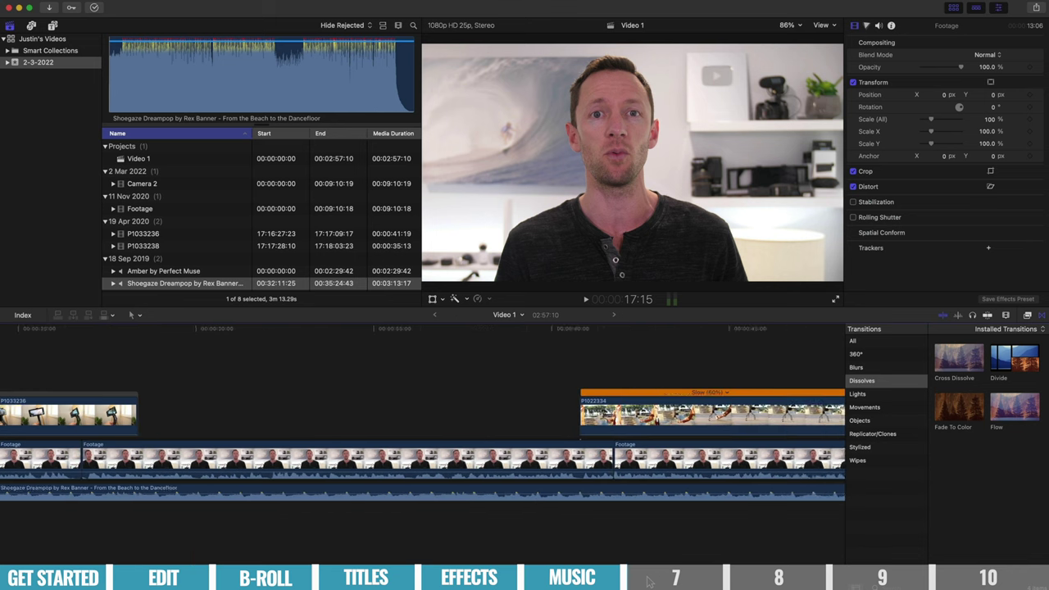
scroll(230, 534, "right", 1)
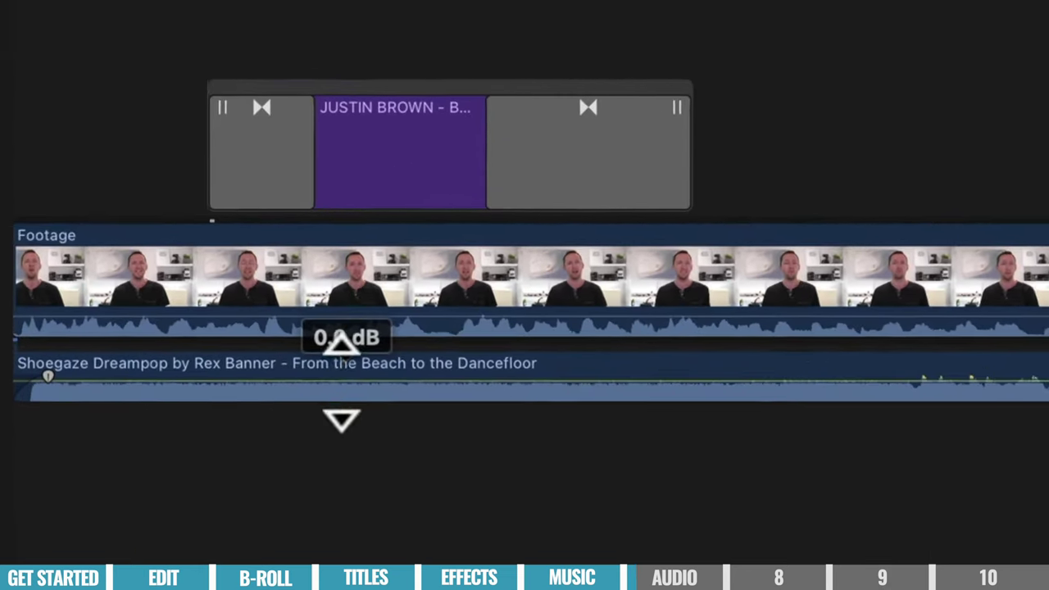
Step: Turn the Shoegaze Dreampop music track's volume all the way down and show the audio meters in the workspace
left_click_drag(342, 344, 337, 391)
left_click(336, 429)
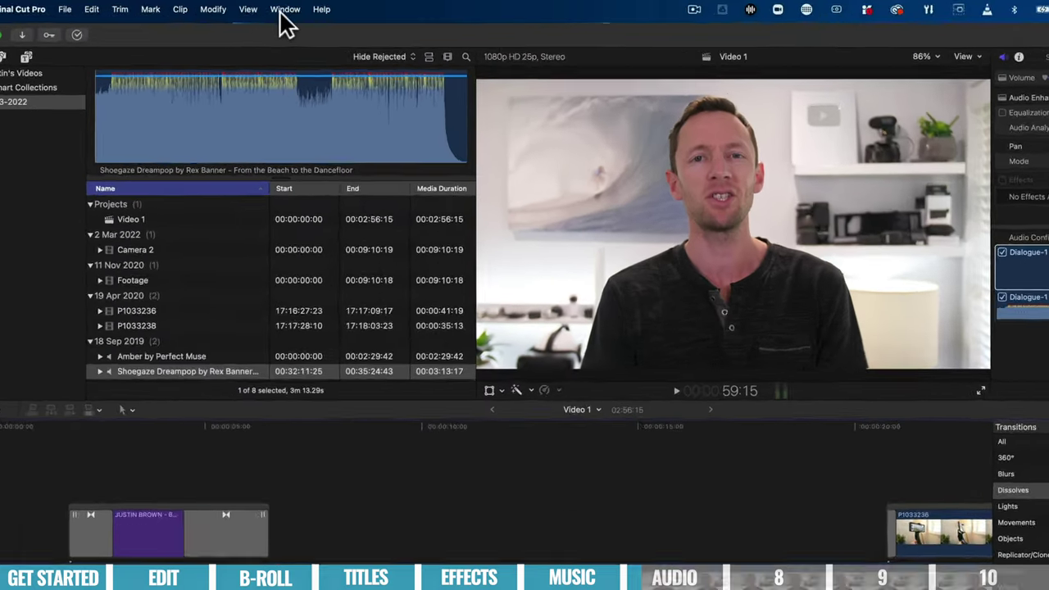
left_click(265, 8)
mouse_move(455, 241)
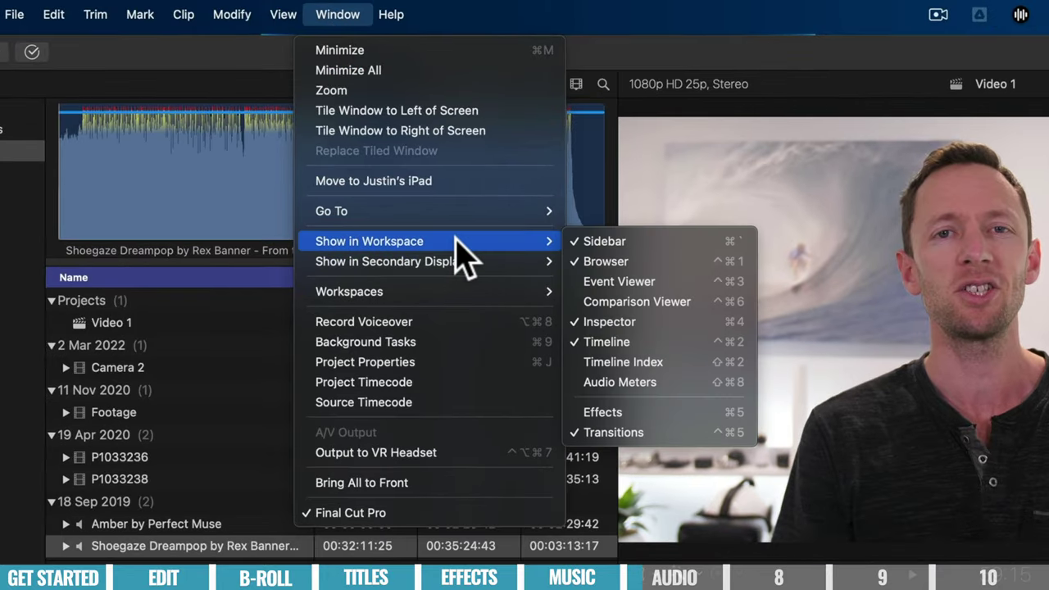
left_click(671, 383)
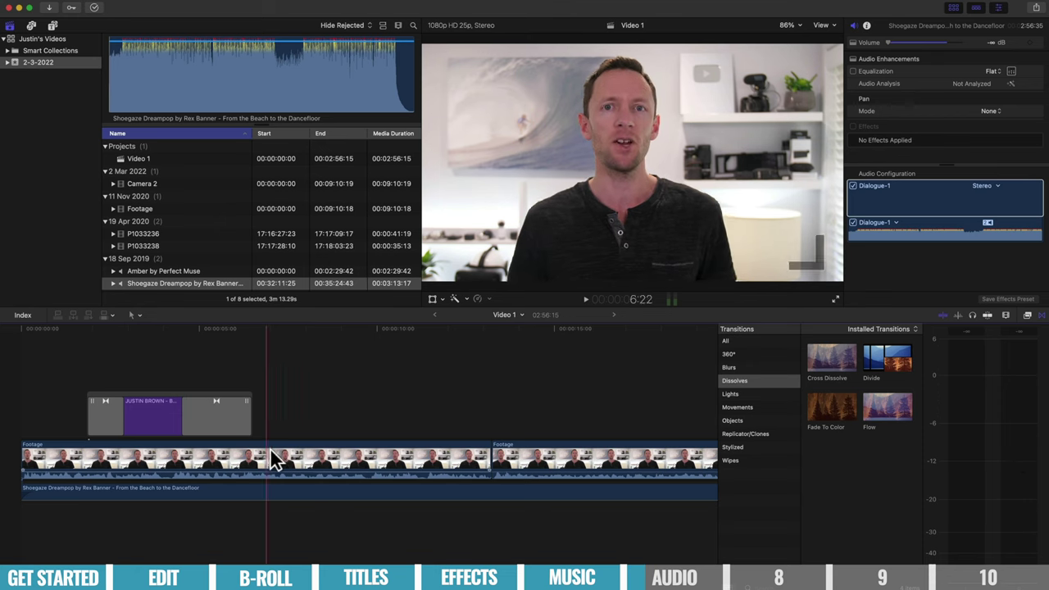
Step: Play the first talking-head Footage clip to check its level and raise its volume to 7.0 dB
left_click(276, 452)
key("space")
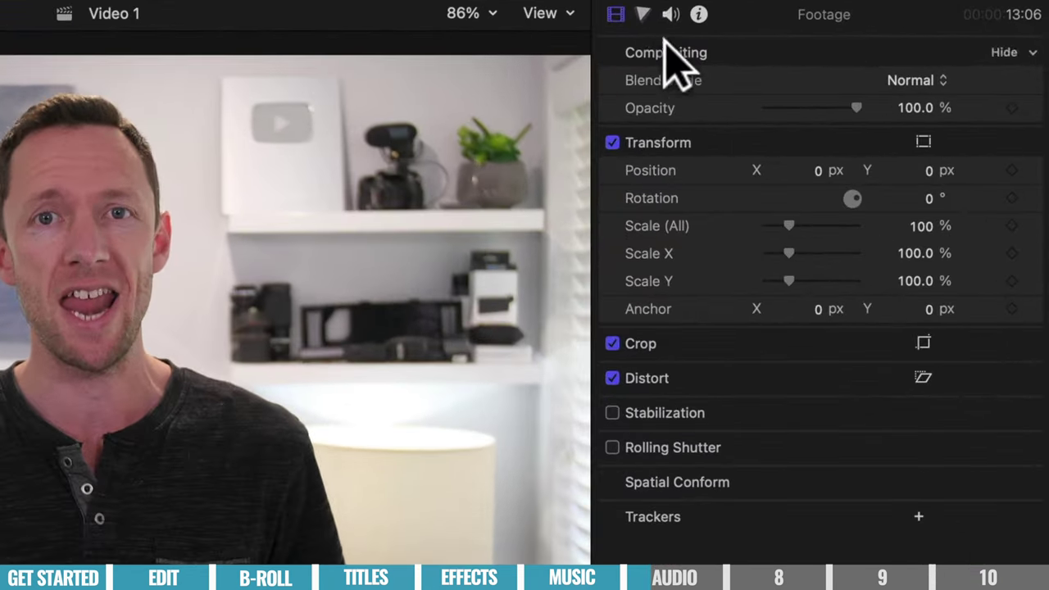
left_click(671, 14)
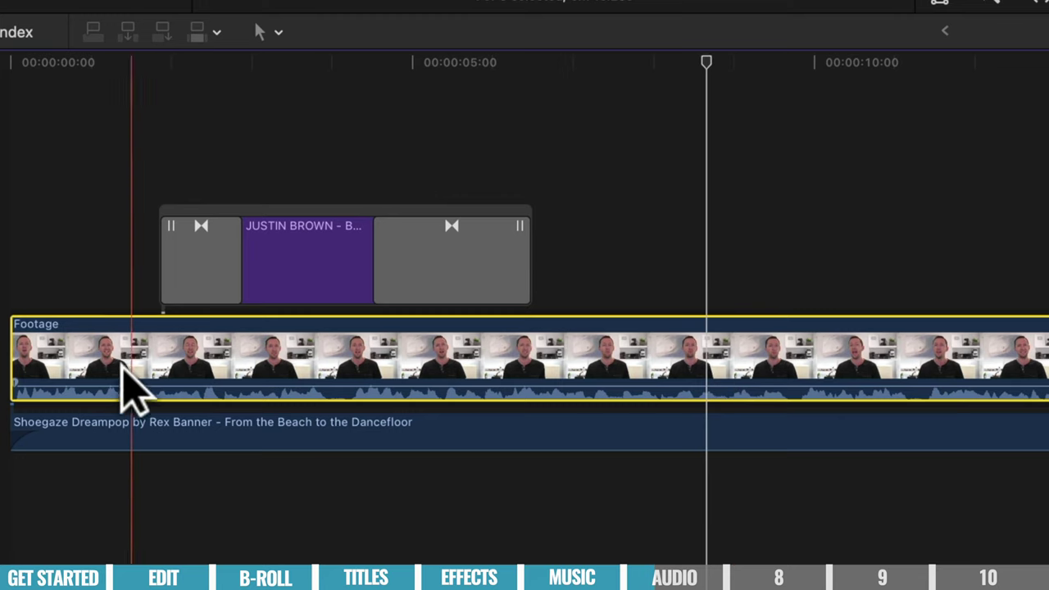
left_click(689, 383)
left_click_drag(689, 383, 686, 382)
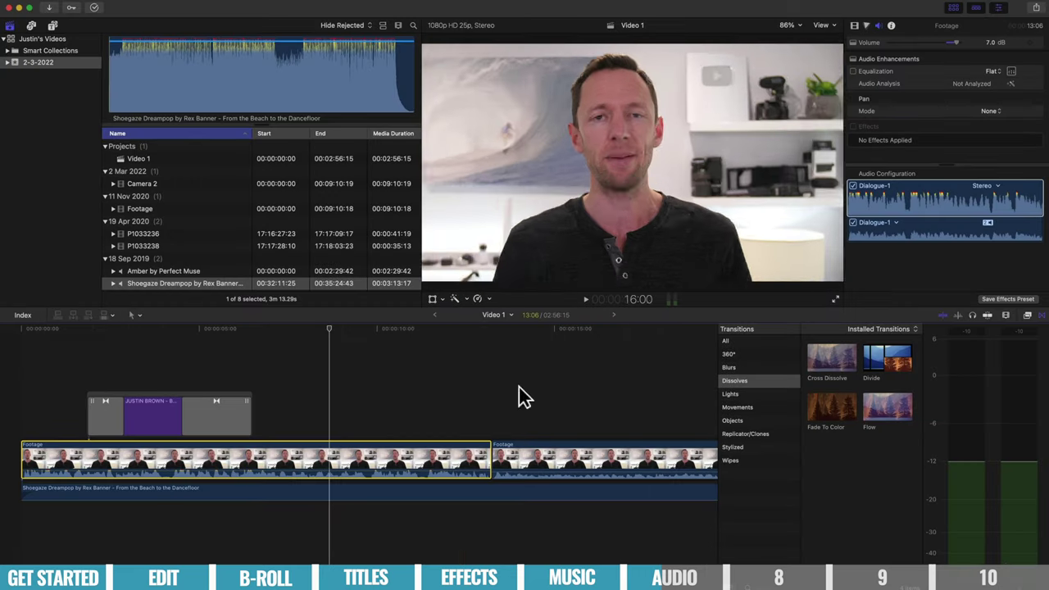
Step: Lower the first Footage clip's volume to avoid clipping and replay it to check the level on the audio meters
left_click(502, 285)
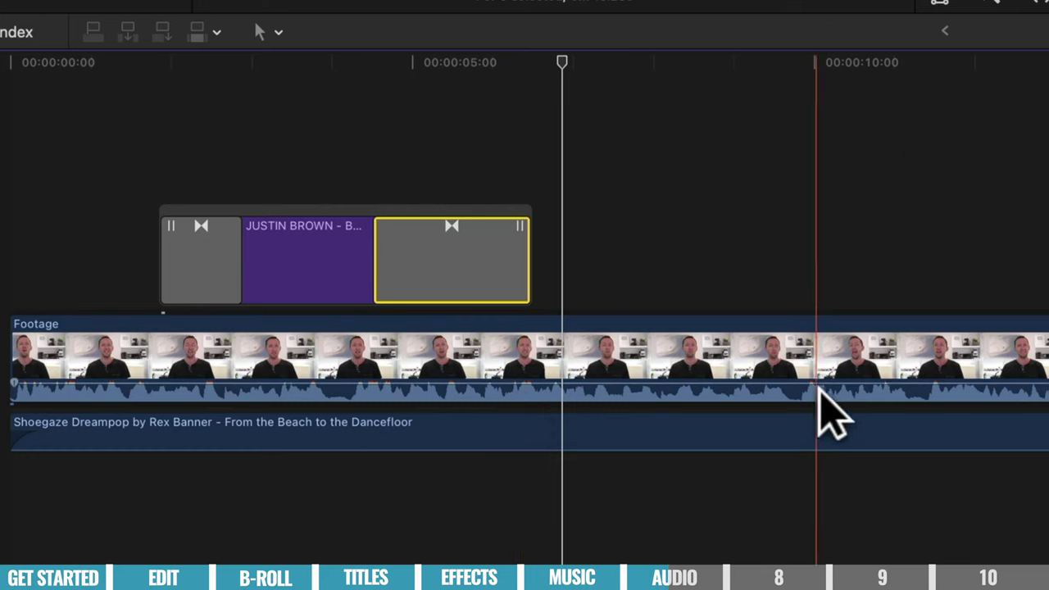
mouse_move(772, 384)
left_mouse_down()
mouse_move(768, 373)
mouse_move(769, 388)
left_mouse_up()
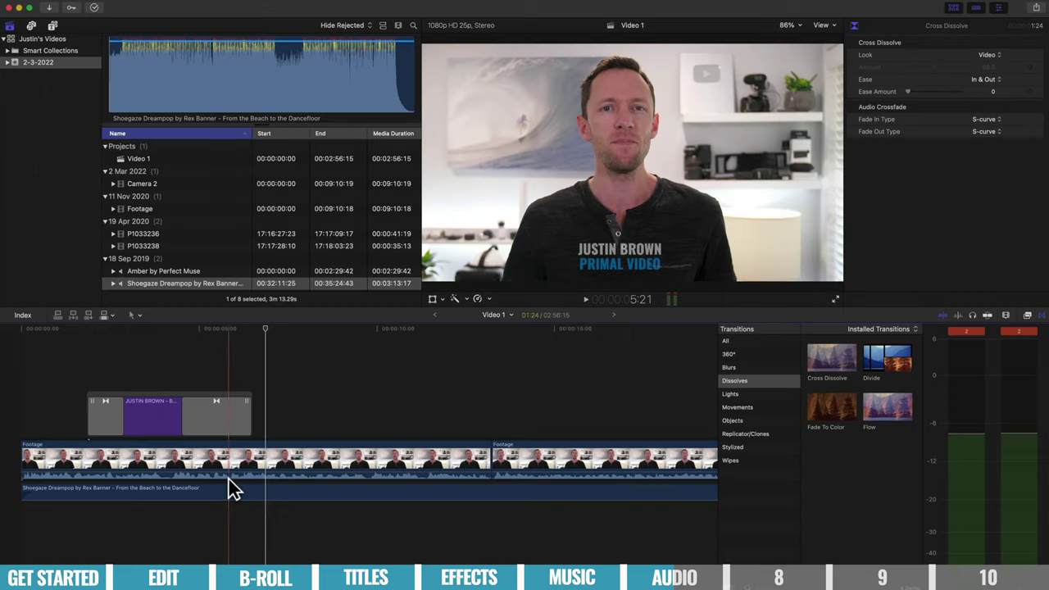
left_click(483, 410)
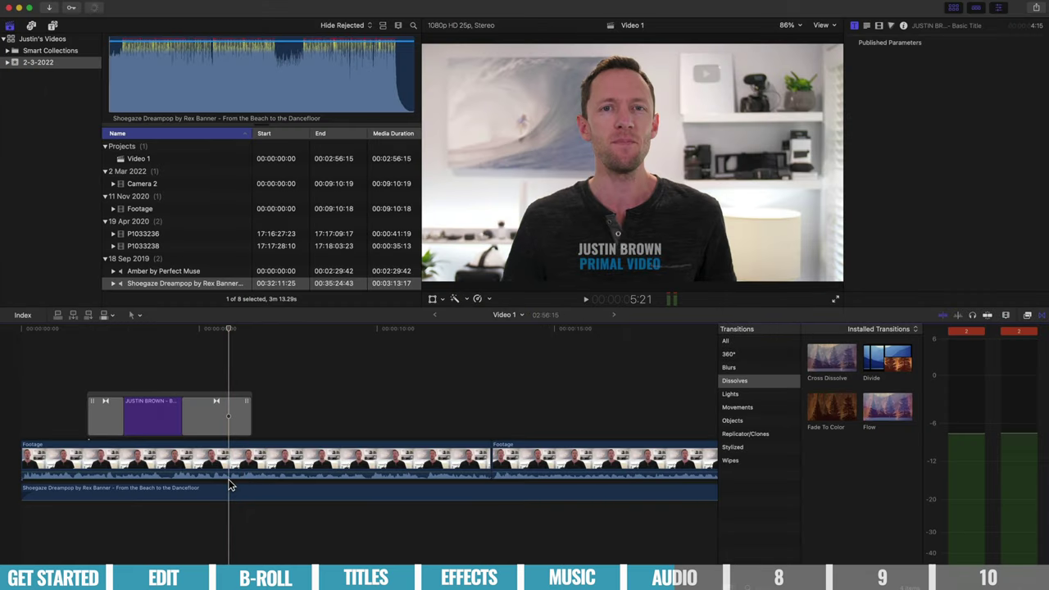
key("space")
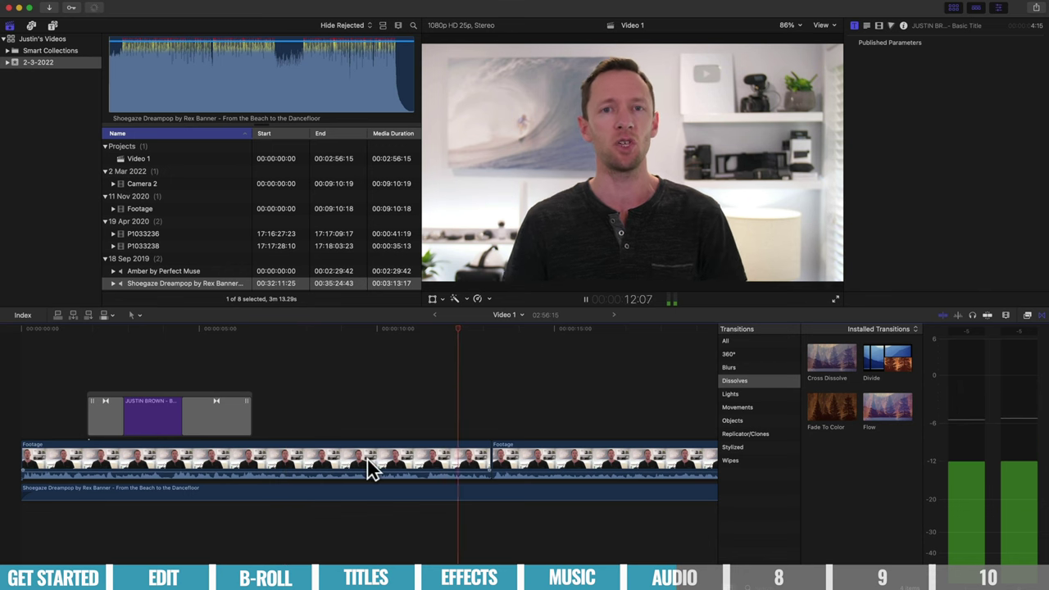
left_click(369, 467)
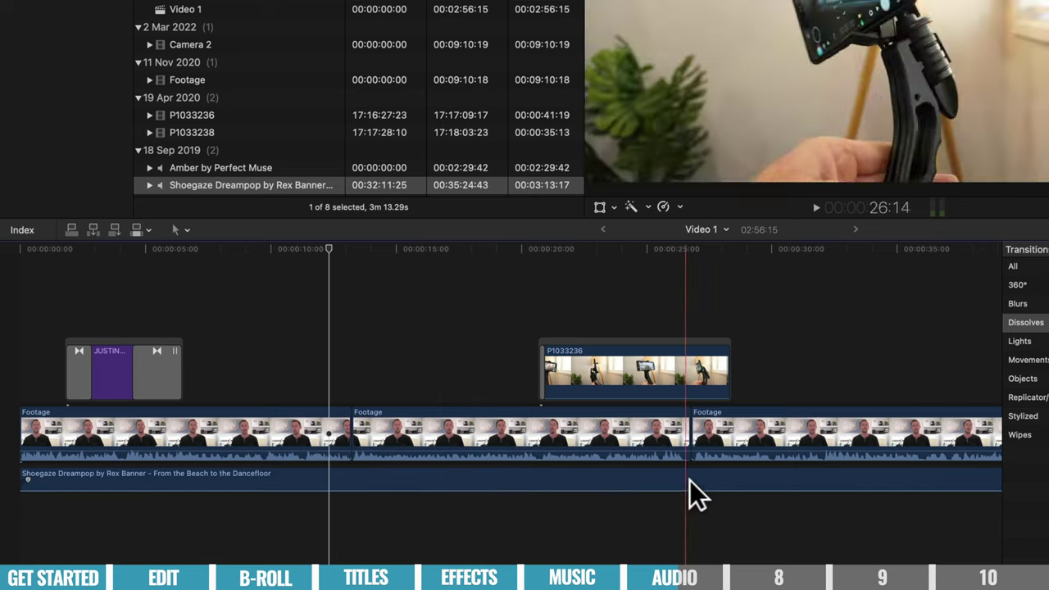
Step: Copy the volume-adjusted first Footage clip so its attributes can be reused
left_click(299, 435)
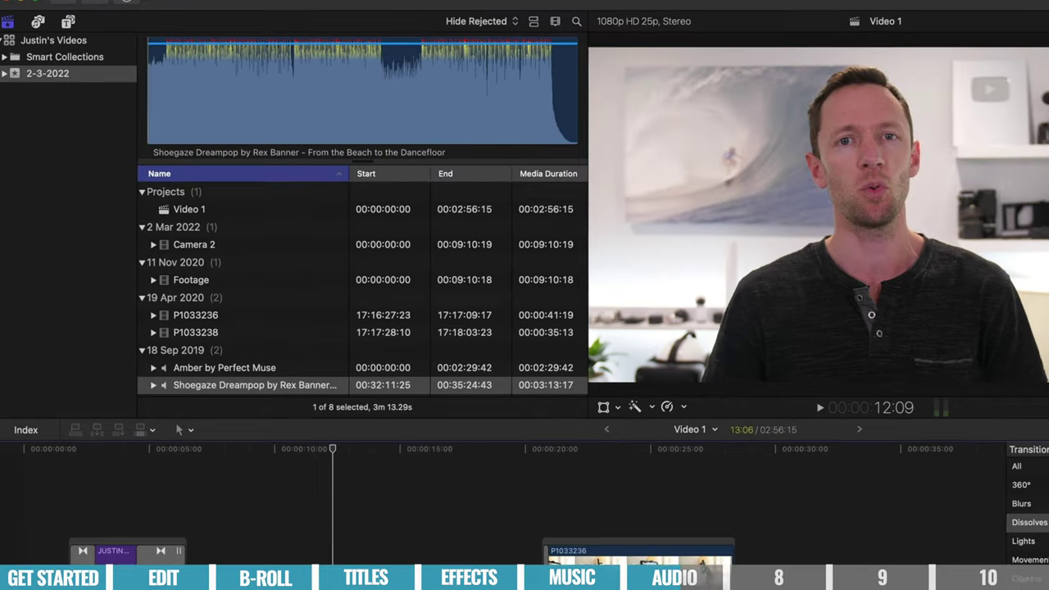
left_click(144, 14)
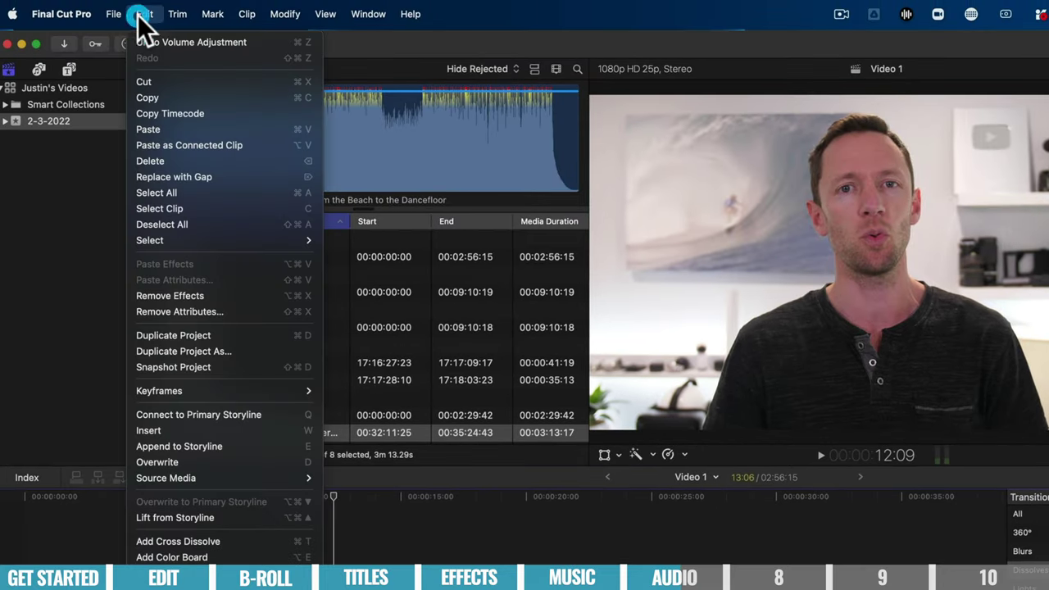
left_click(182, 98)
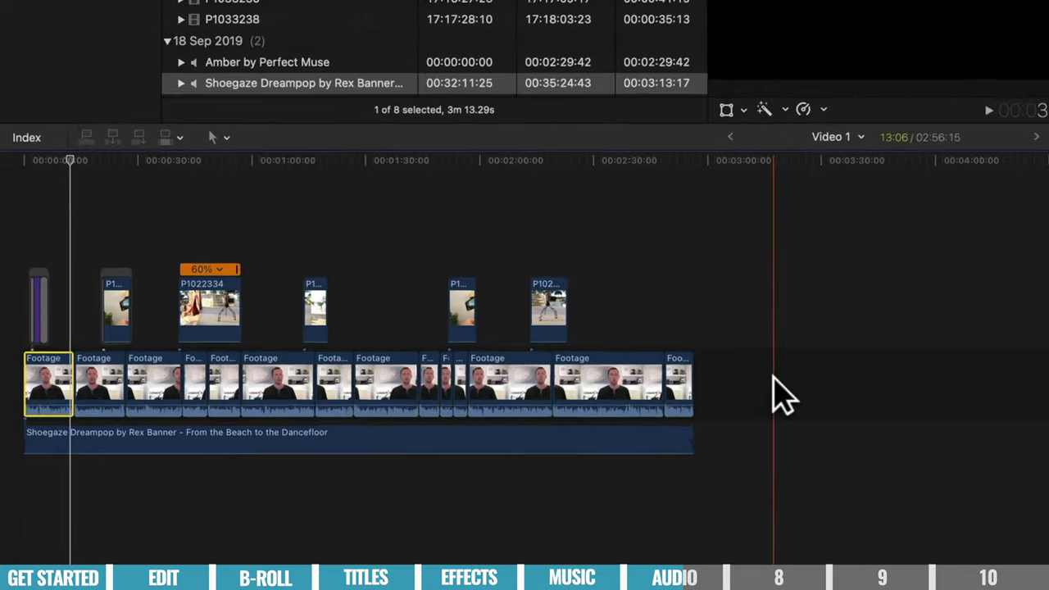
Step: Paste only the Volume attribute from the copied clip onto the other 13 Footage clips in the timeline
left_click_drag(640, 429, 334, 442)
left_click_drag(450, 365, 113, 367)
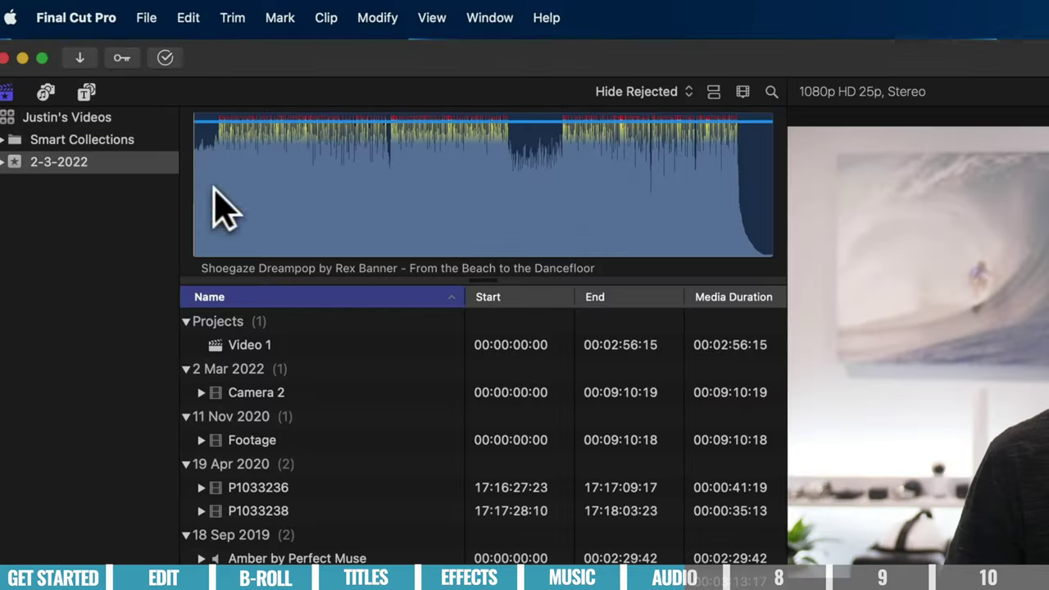
left_click(189, 18)
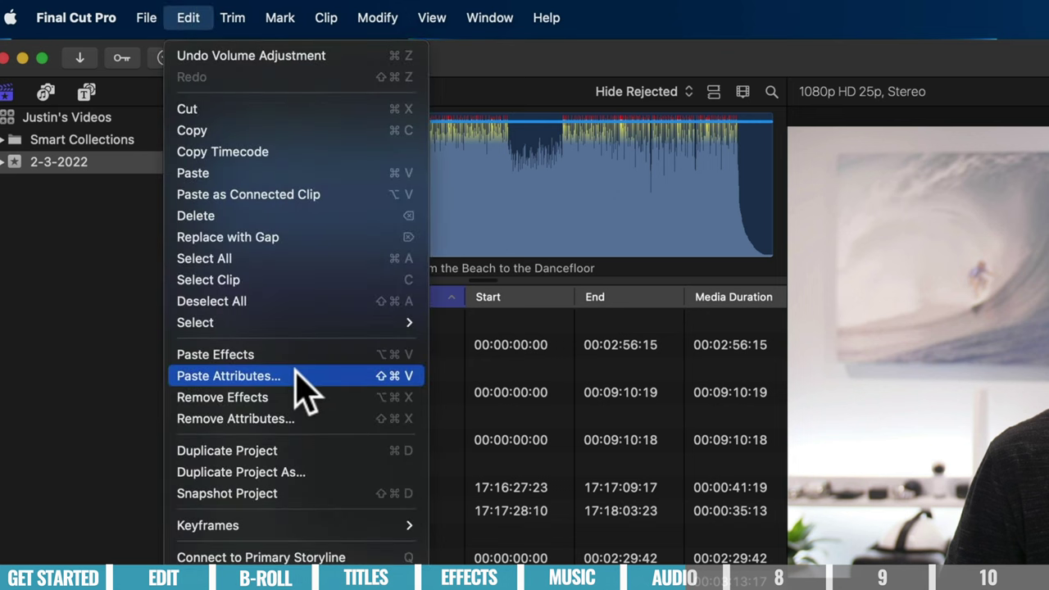
left_click(297, 376)
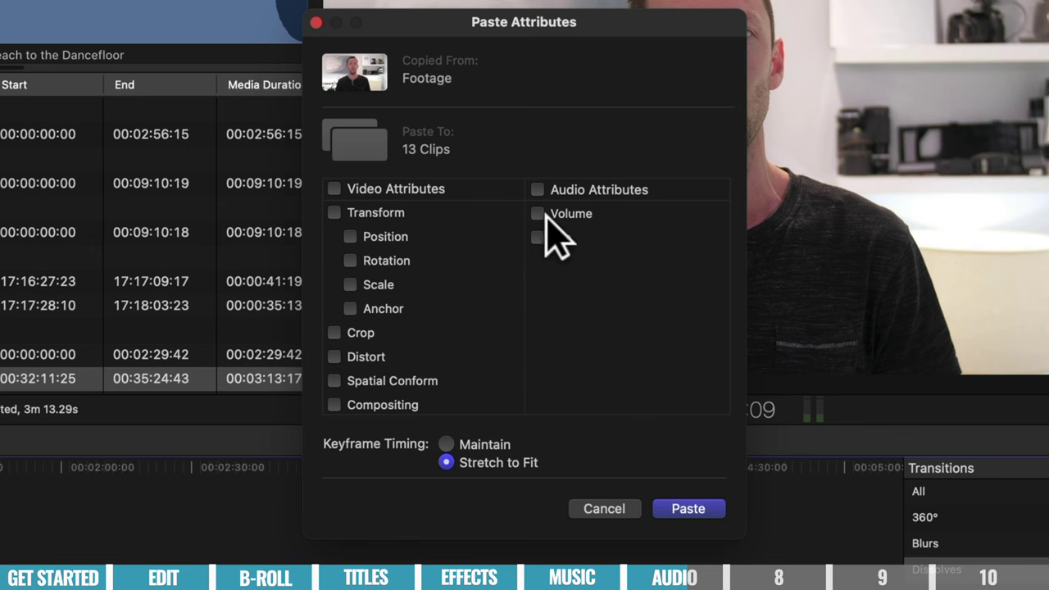
left_click(540, 215)
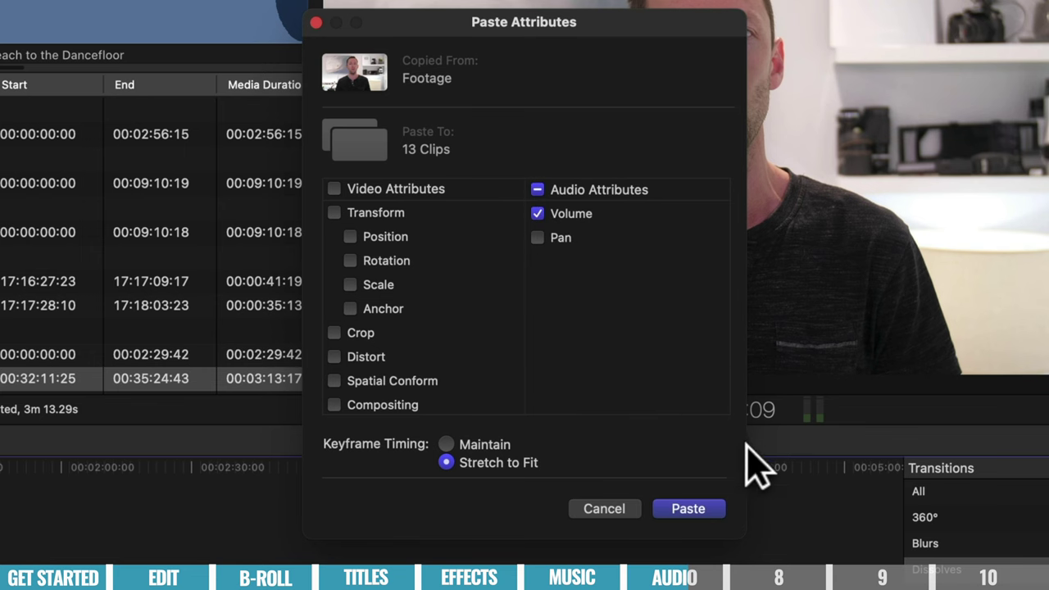
left_click(689, 509)
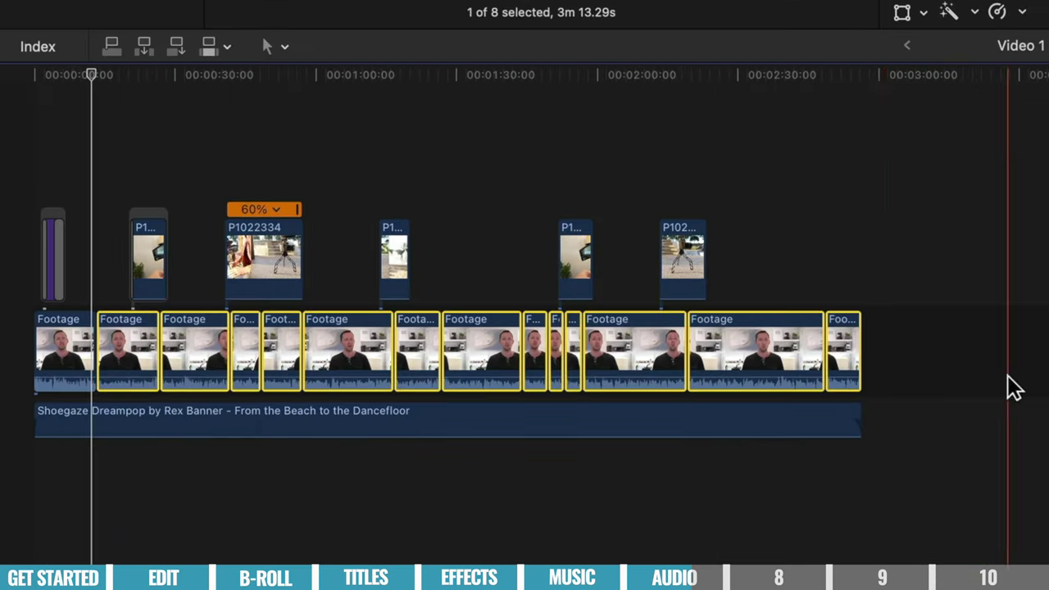
left_click(884, 373)
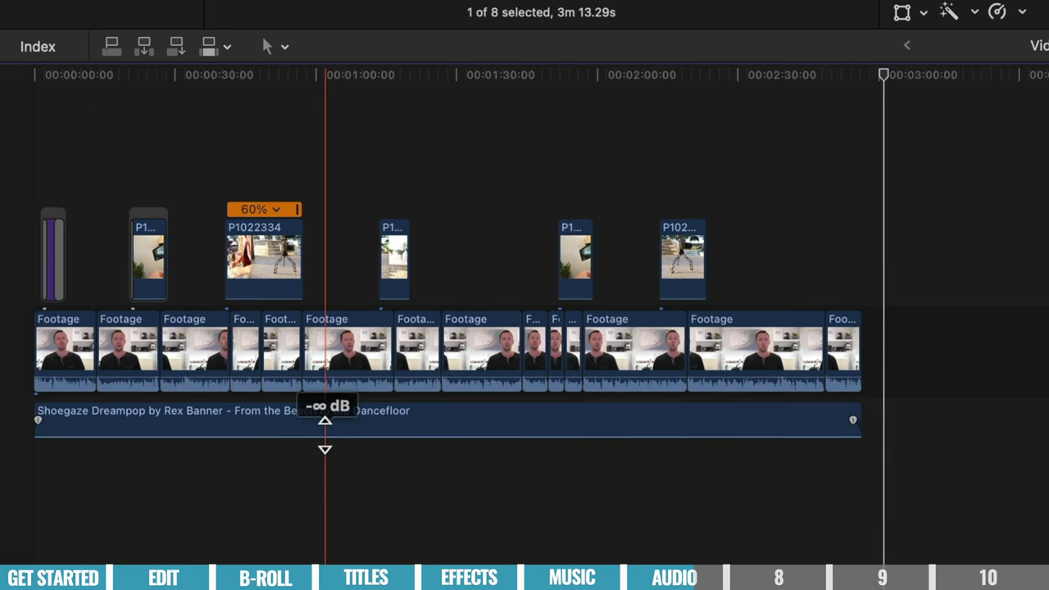
Step: Raise the Shoegaze Dreampop music track's overall volume to -27.0 dB so it sits under the speech
key("super+equal")
left_click_drag(325, 436, 325, 428)
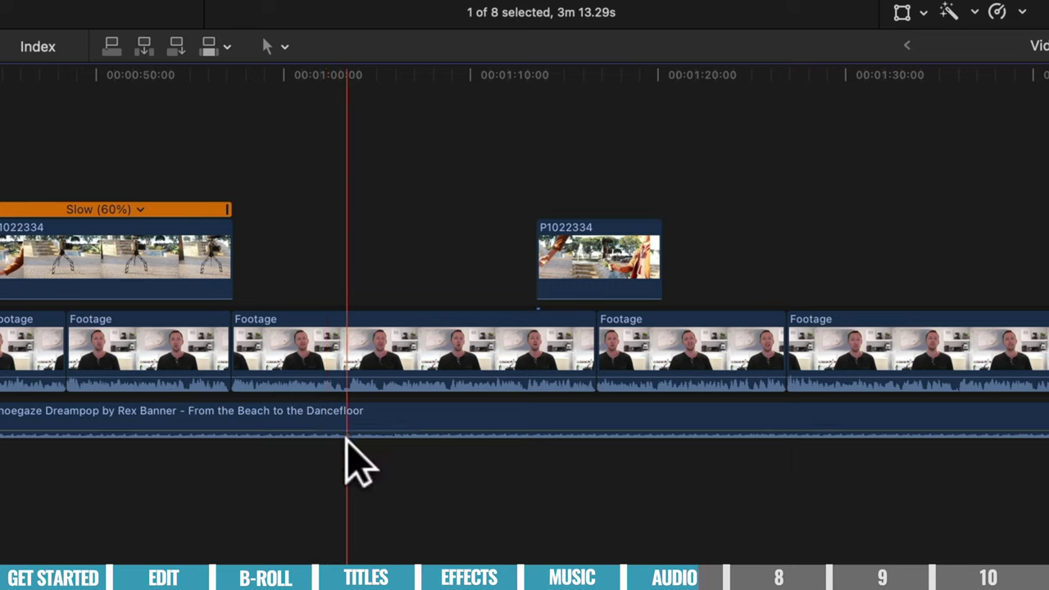
left_click_drag(340, 428, 340, 427)
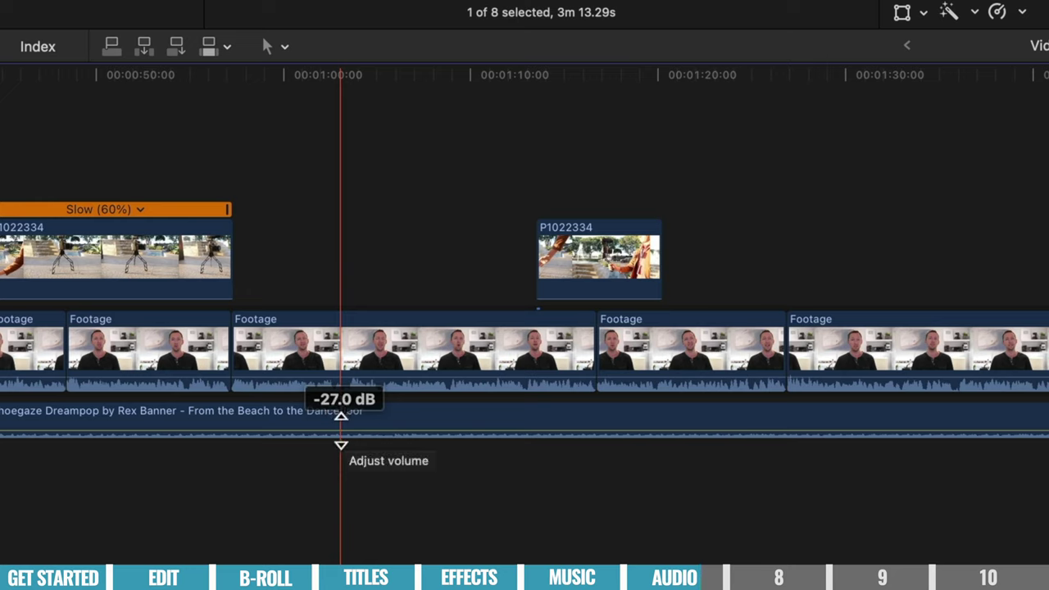
scroll(211, 440, "left", 10)
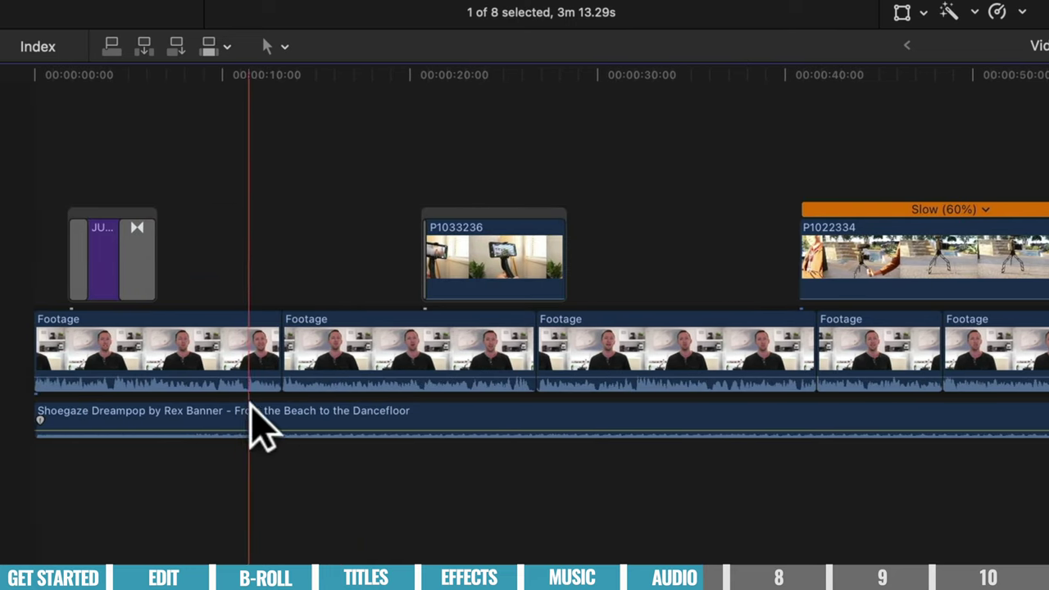
mouse_move(248, 428)
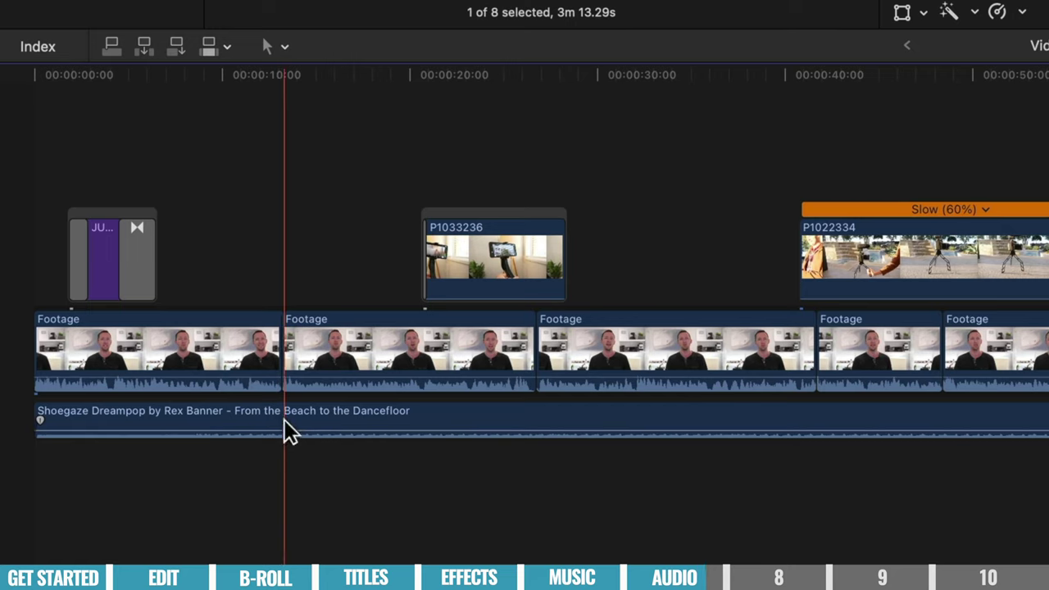
left_click(287, 430)
left_click_drag(226, 420, 224, 426)
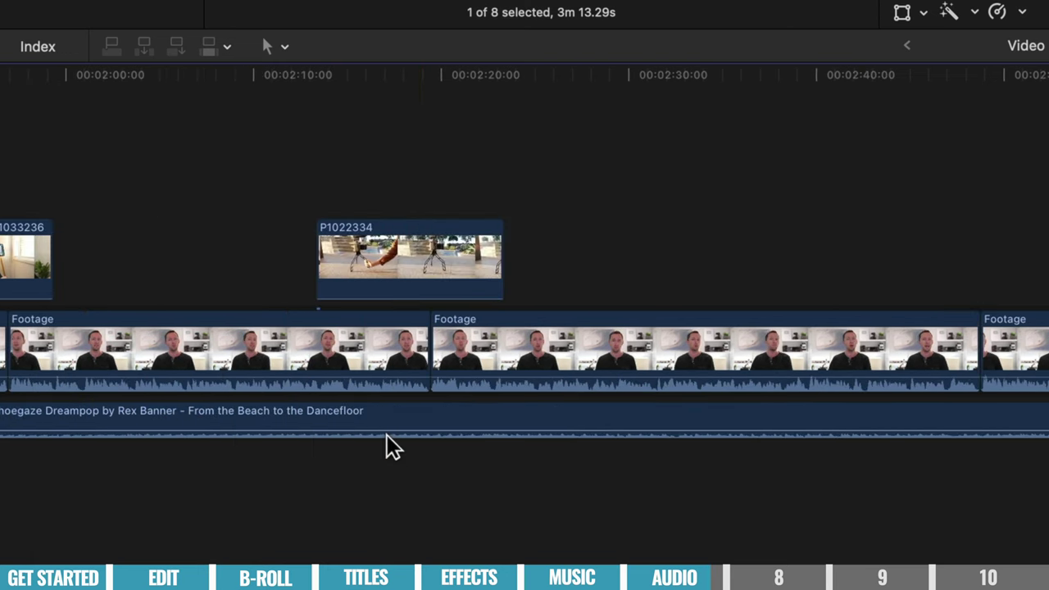
Step: Range-select the music track from its start to partway through the second Footage clip and raise that range's volume
key("r")
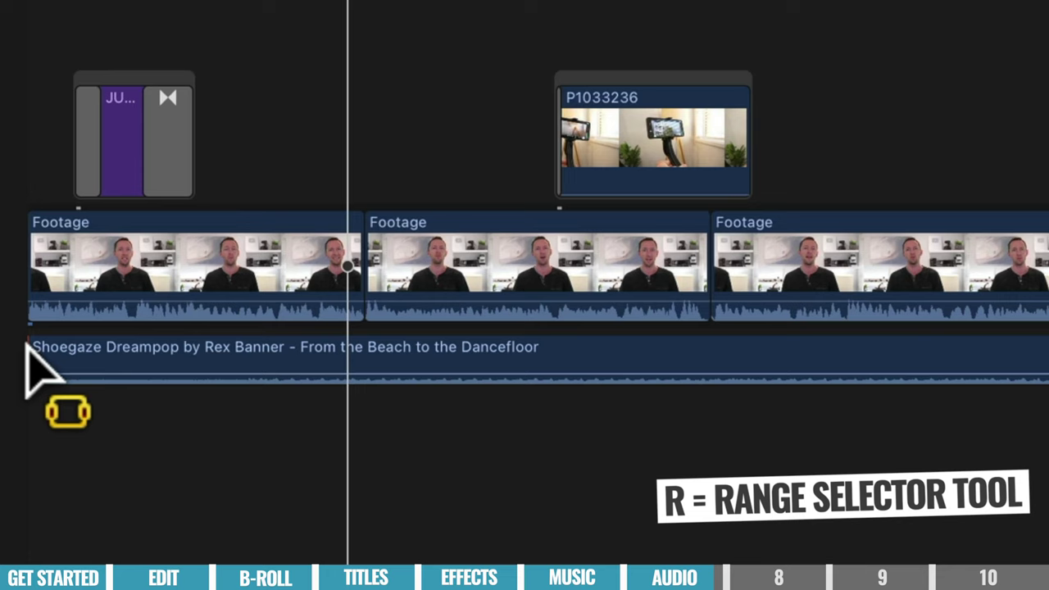
left_click_drag(29, 352, 508, 348)
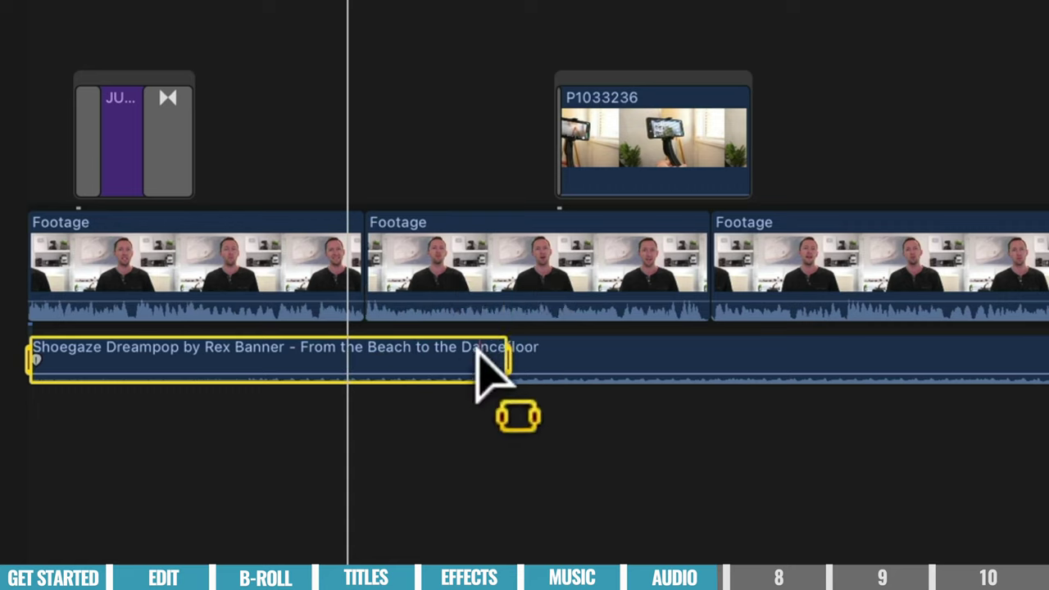
mouse_move(456, 376)
left_mouse_down()
mouse_move(445, 382)
mouse_move(446, 369)
left_mouse_up()
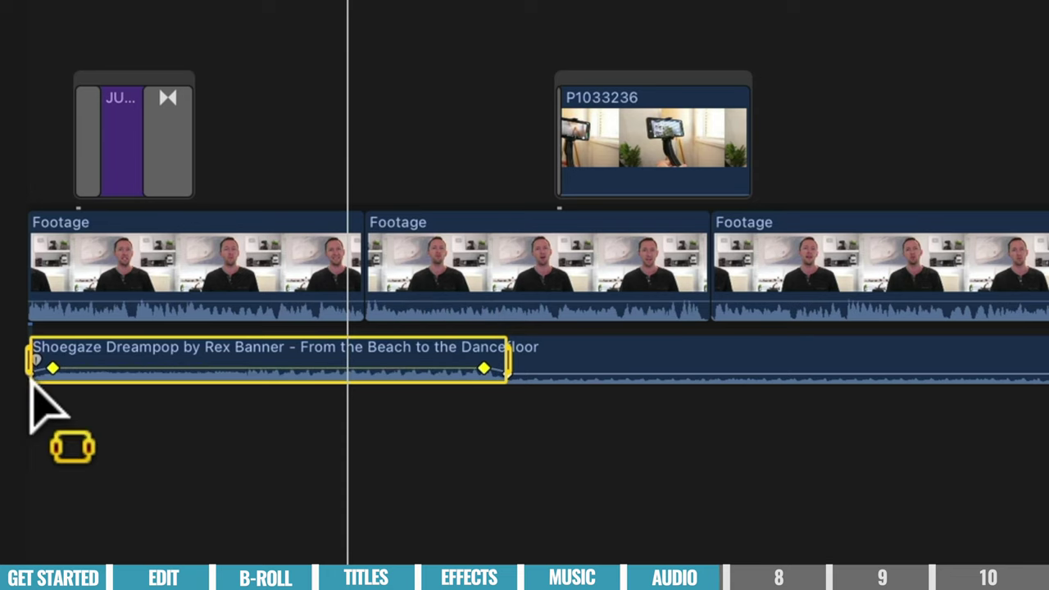
mouse_move(42, 373)
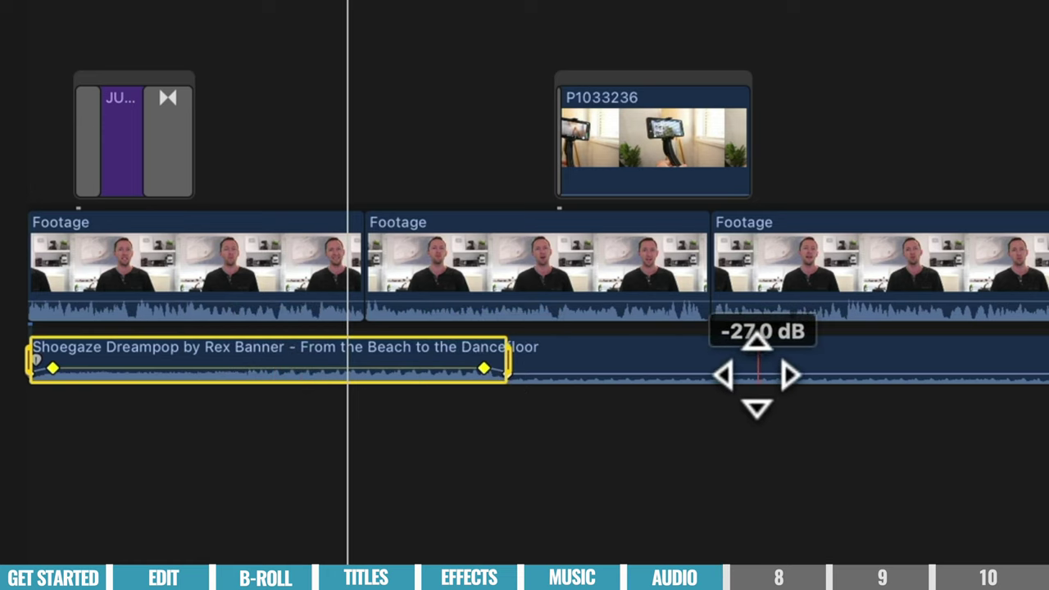
Step: Range-select a short section of the music track under the third Footage clip and raise its volume
left_click(806, 358)
left_click_drag(806, 358, 830, 365)
left_click(912, 418)
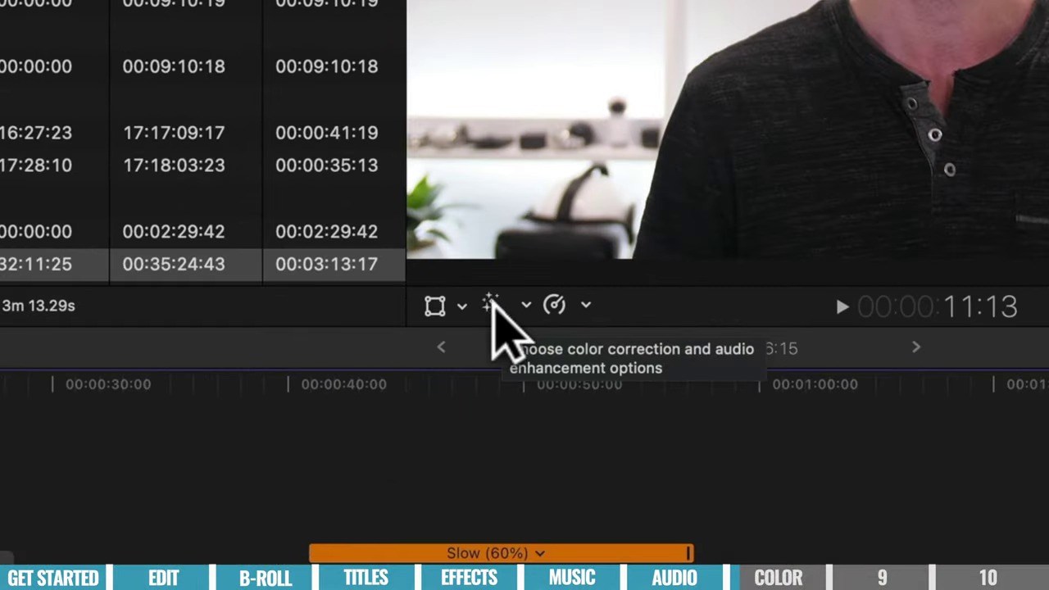
Step: Apply Balance Color to the first Footage clip and toggle the effect off and on to compare
left_click(493, 303)
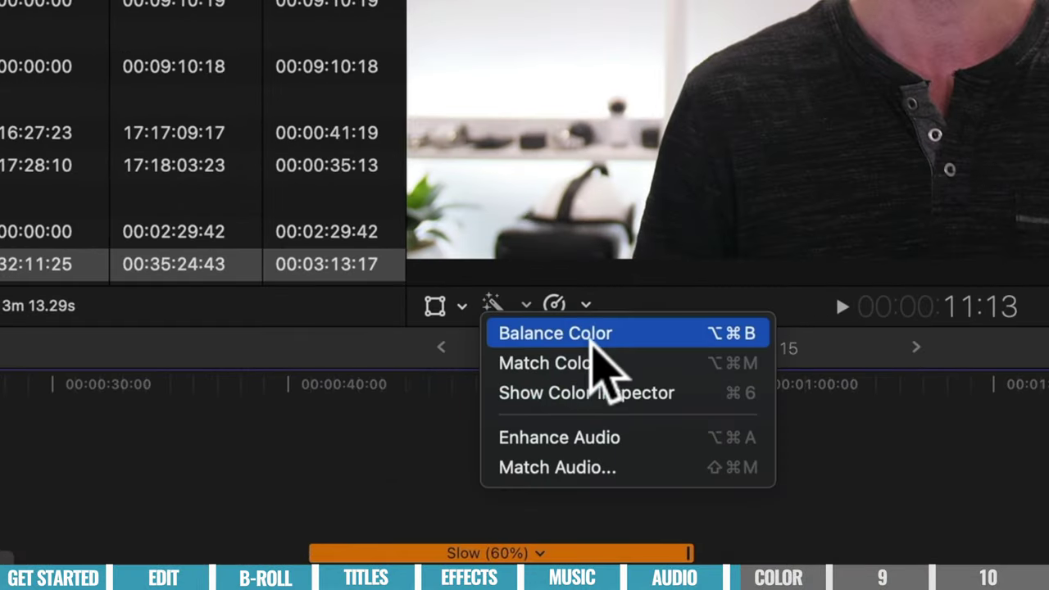
left_click(641, 333)
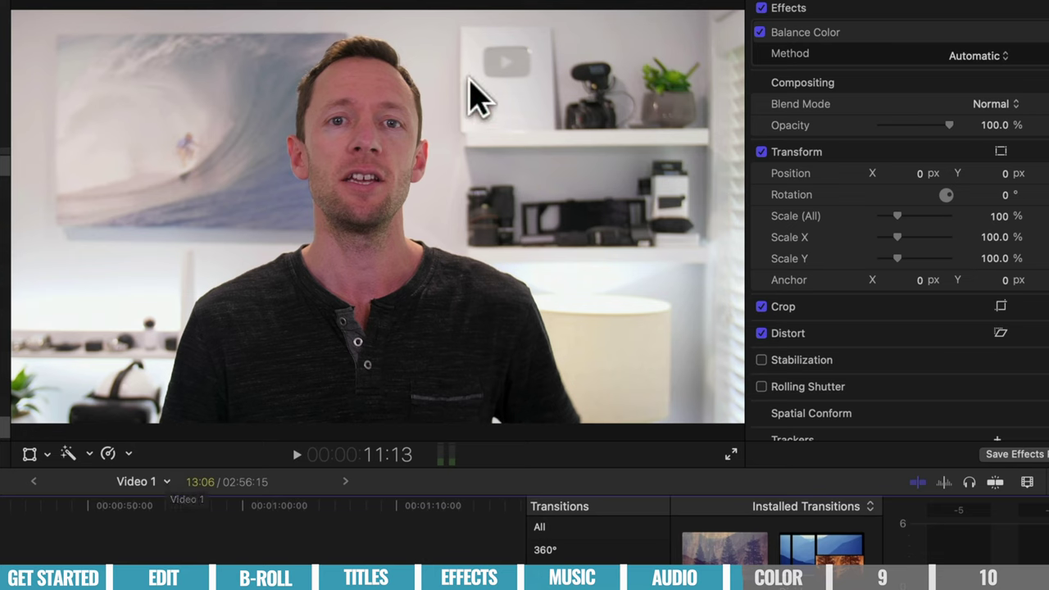
left_click(761, 32)
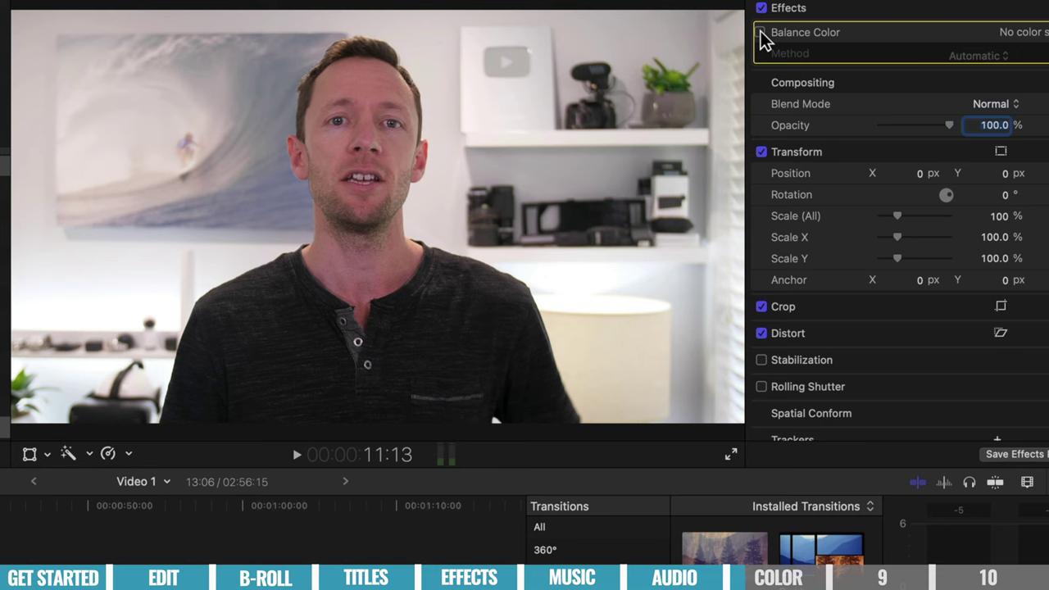
left_click(761, 33)
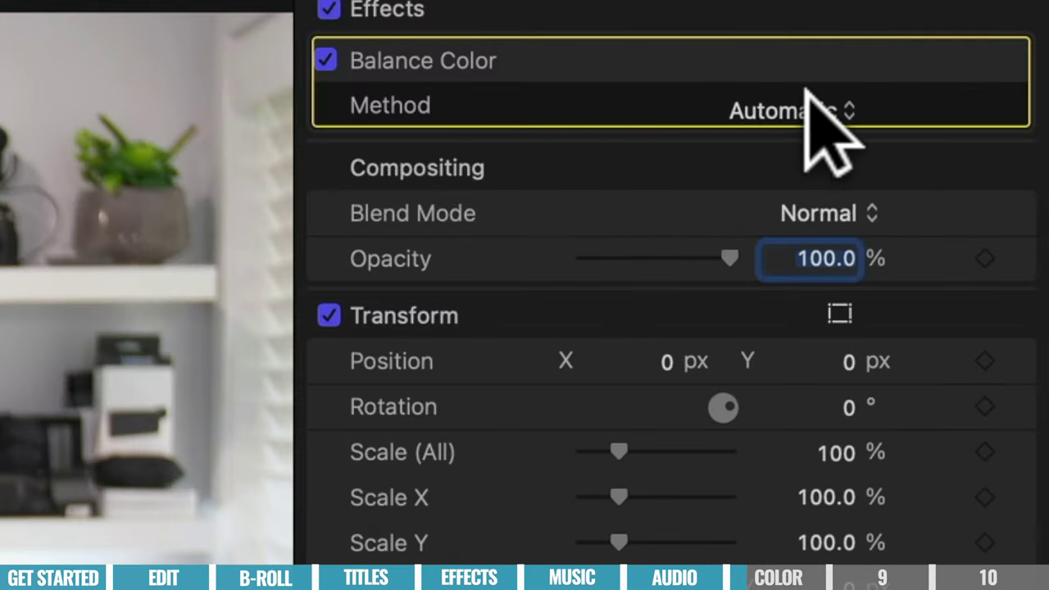
Step: Set the Balance Color method to White Balance and sample white areas of the background wall
left_click(981, 55)
left_click(851, 158)
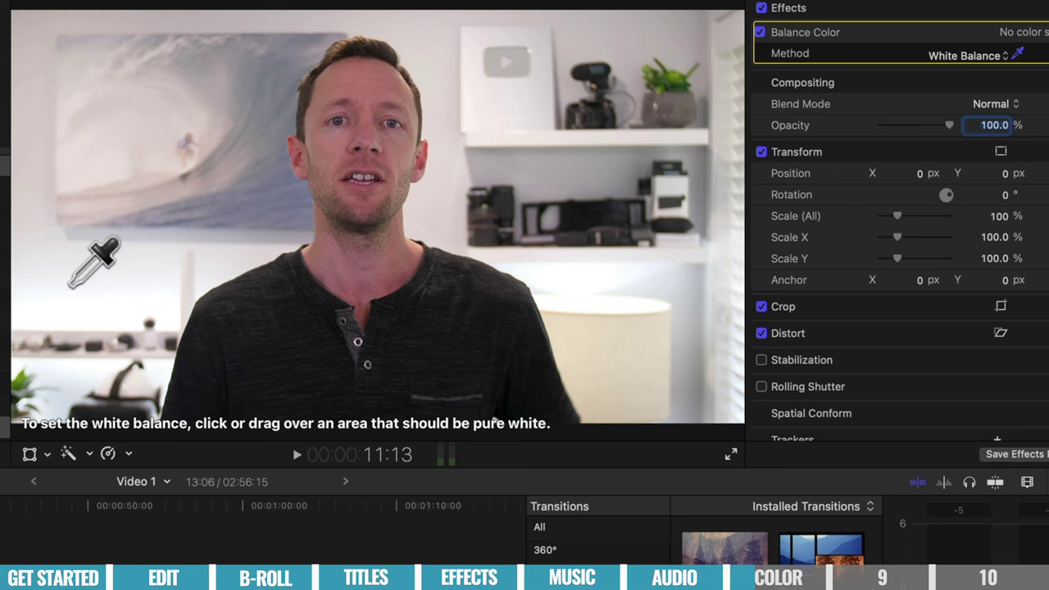
left_click(71, 285)
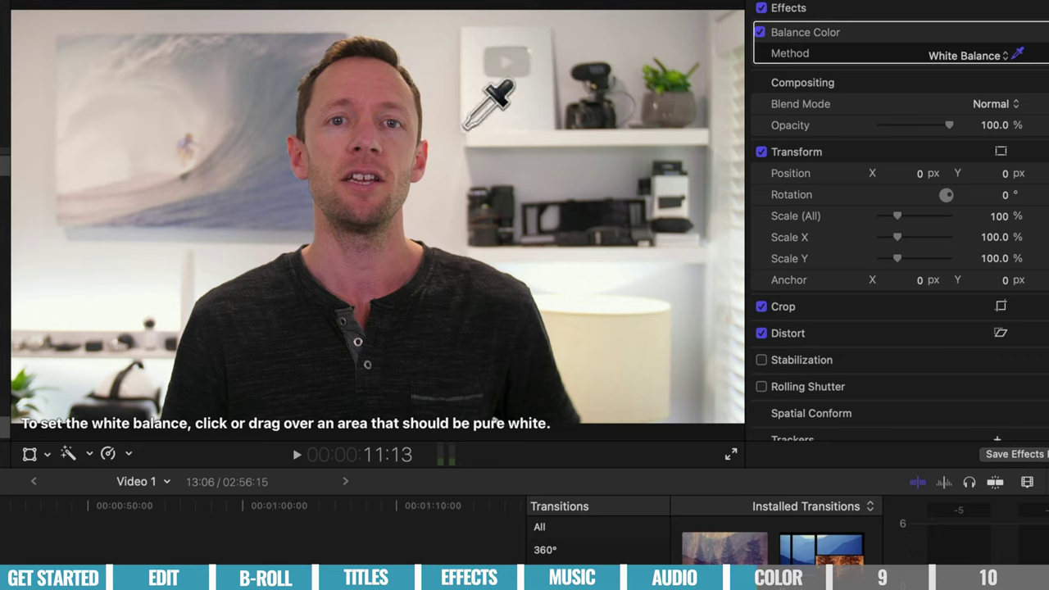
left_click(458, 162)
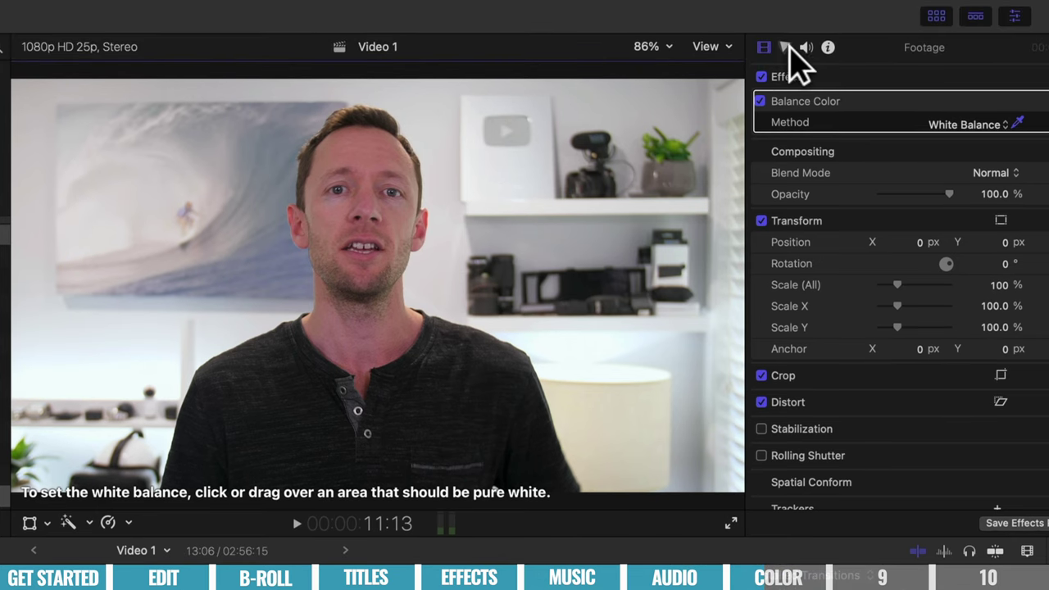
Step: Adjust the first Footage clip's Color Board exposure, setting global to about -1% and midtones to about 3%, and fine-tune shadows and highlights
left_click(785, 49)
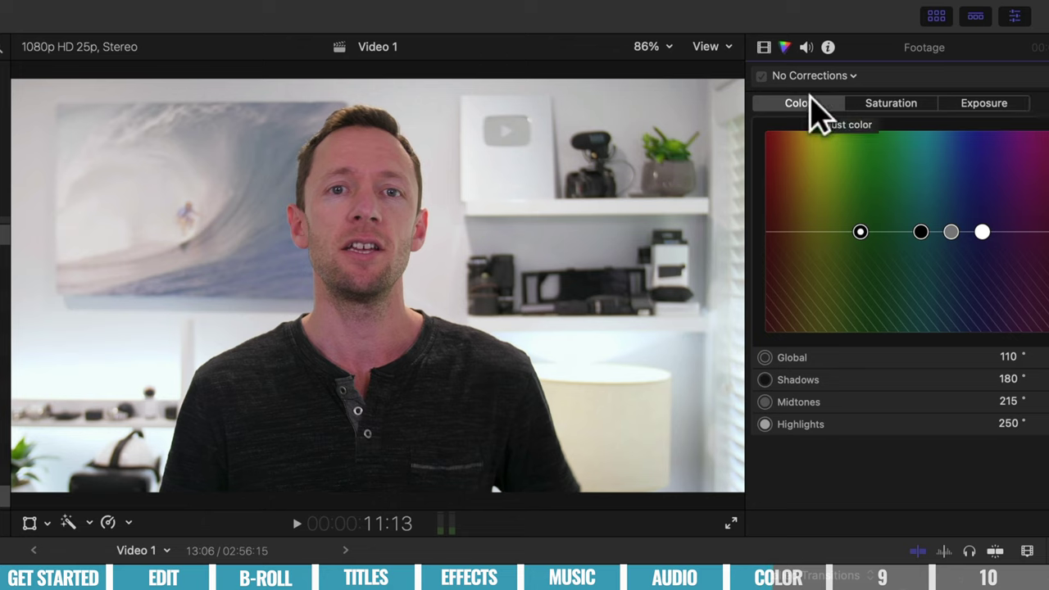
left_click(988, 105)
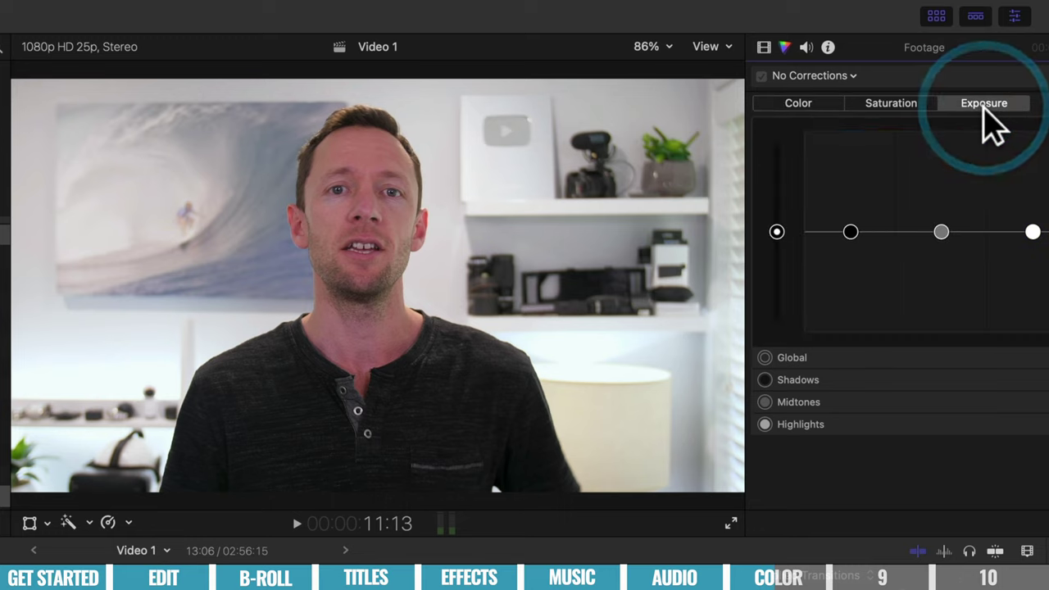
mouse_move(777, 232)
left_mouse_down()
mouse_move(775, 204)
mouse_move(773, 253)
mouse_move(773, 239)
left_mouse_up()
left_click(774, 234)
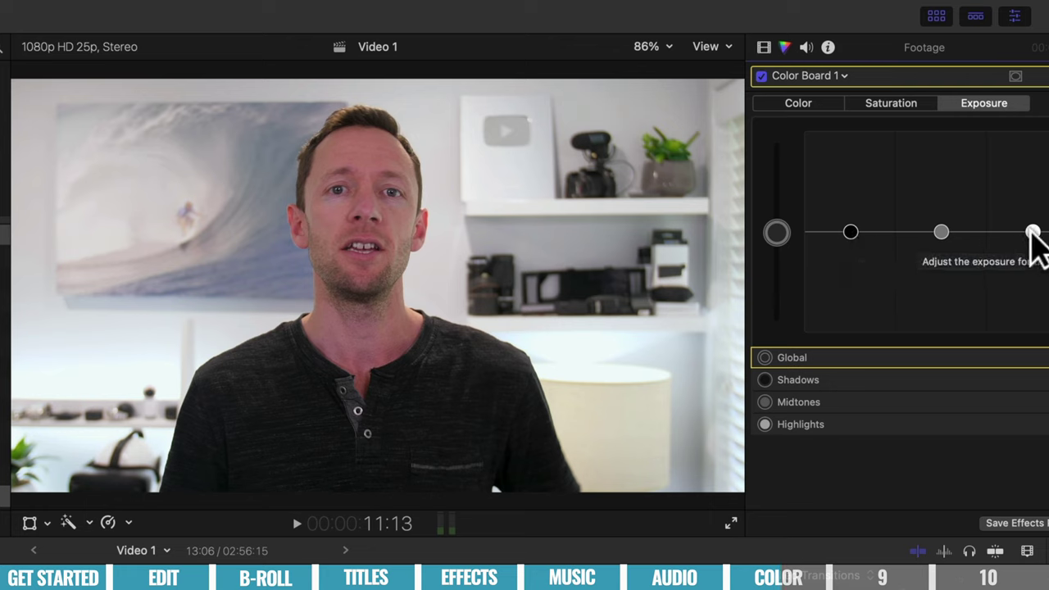
mouse_move(850, 232)
left_mouse_down()
mouse_move(850, 242)
mouse_move(850, 233)
left_mouse_up()
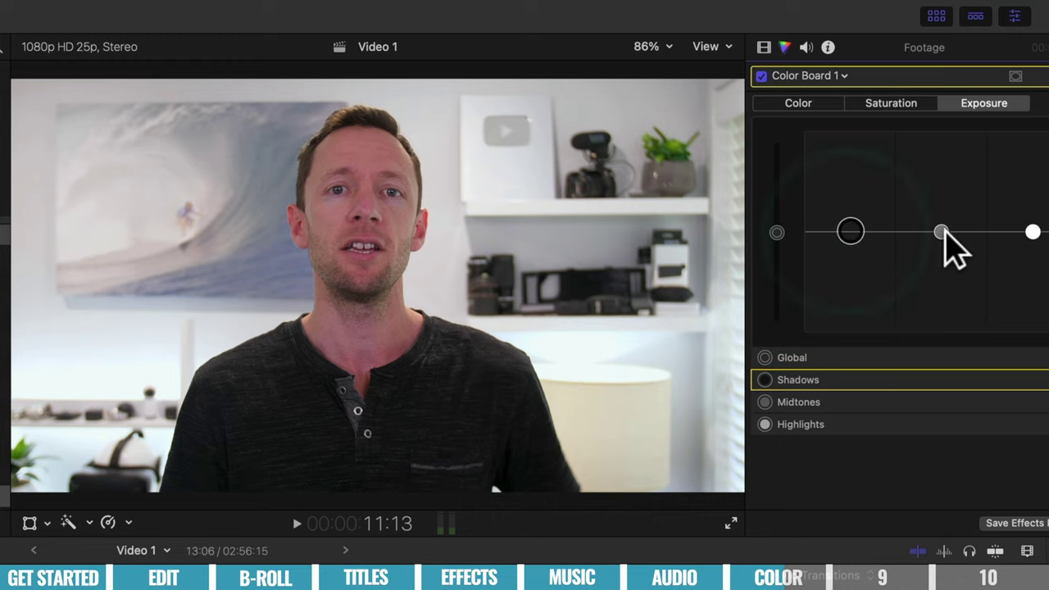
left_click_drag(943, 239, 943, 235)
left_click(1033, 232)
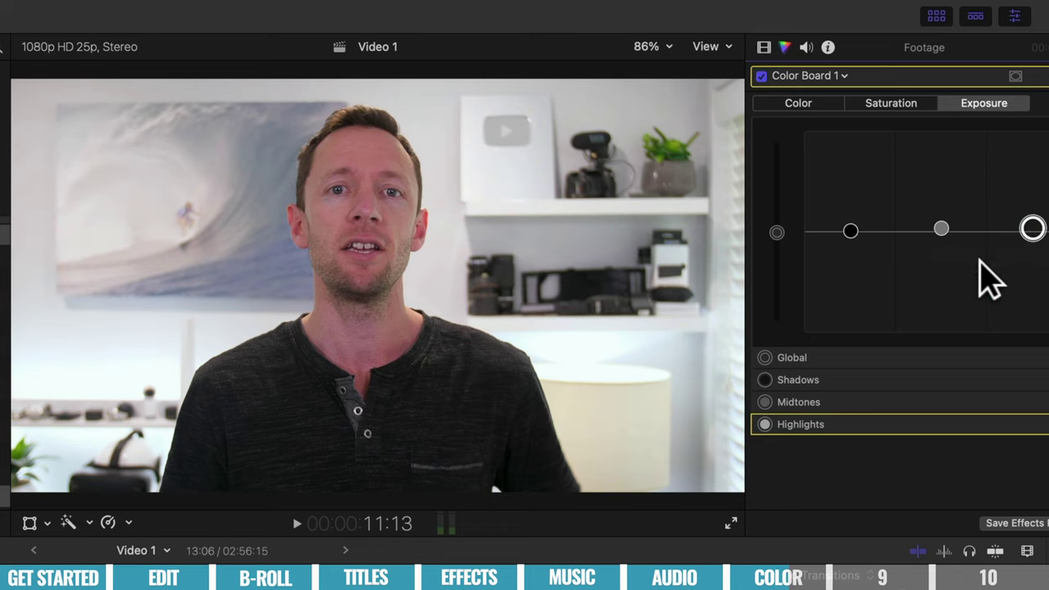
Step: Shift the Color Board's global color slightly towards green at 100° and its midtones towards blue at 214°
left_click(797, 103)
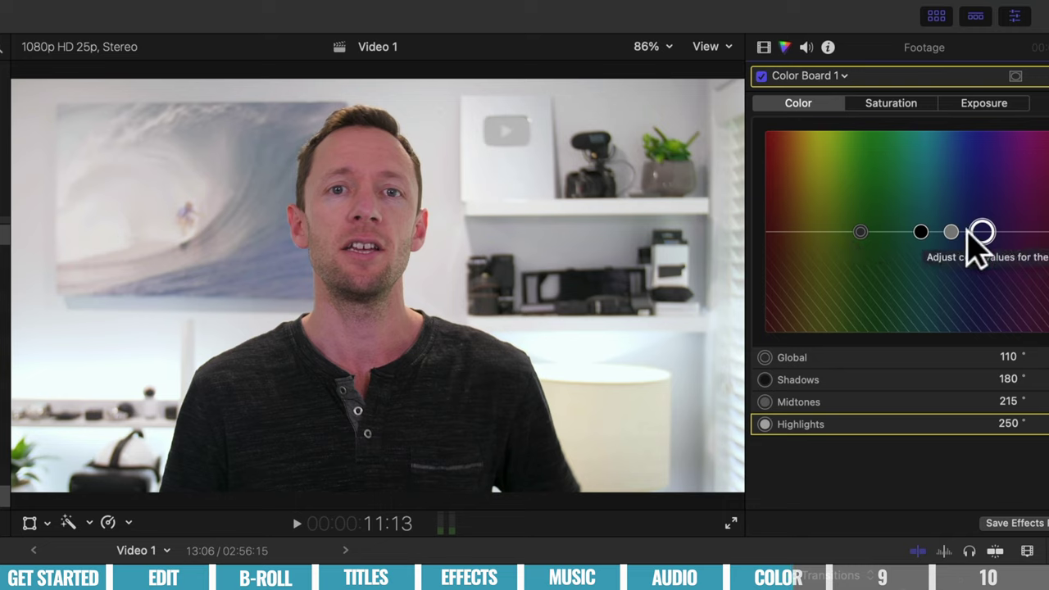
left_click(861, 233)
mouse_move(860, 233)
left_mouse_down()
mouse_move(852, 226)
mouse_move(857, 235)
left_mouse_up()
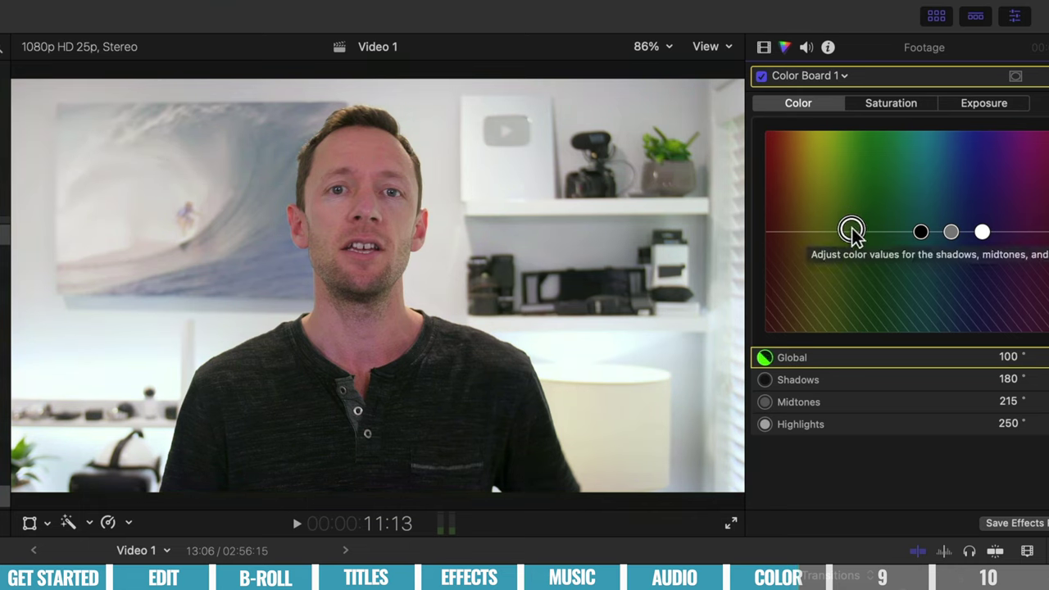
left_click(951, 233)
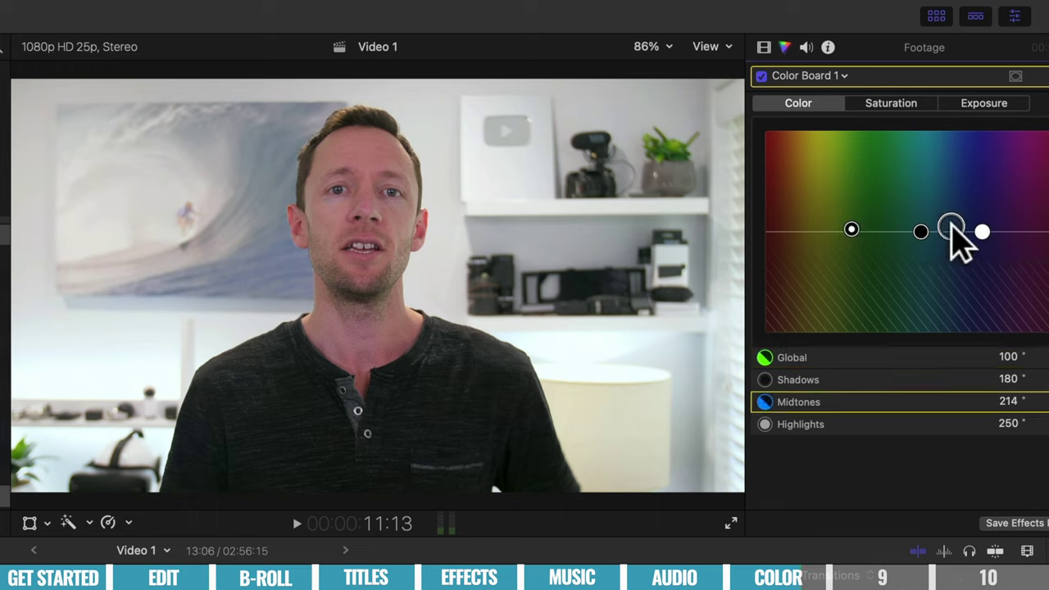
Step: Raise the Color Board's global and midtone saturation slightly and toggle the correction to compare
left_click(908, 115)
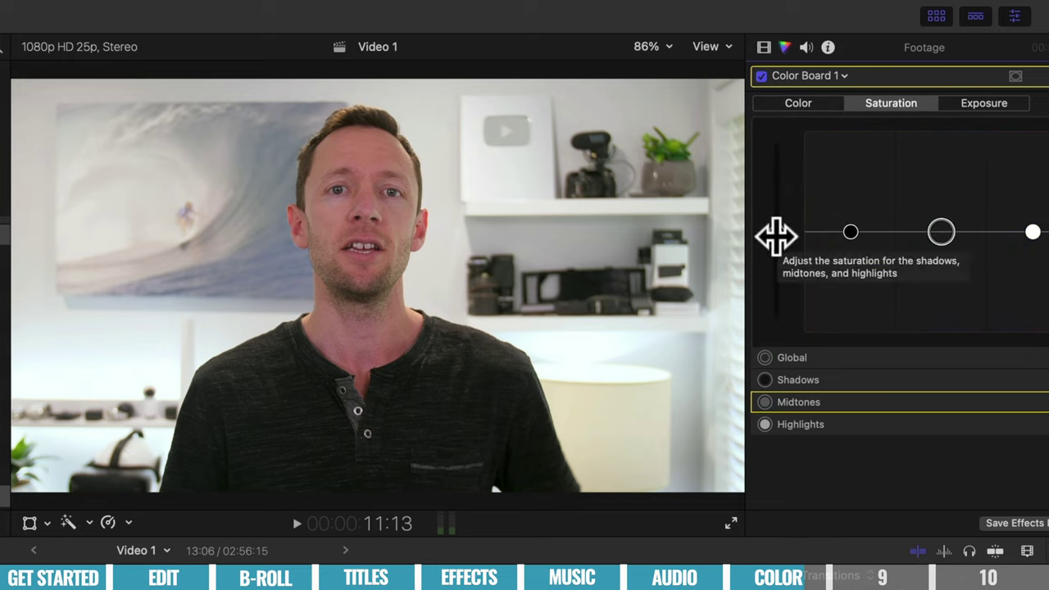
mouse_move(777, 235)
left_mouse_down()
mouse_move(773, 352)
mouse_move(744, 91)
mouse_move(776, 231)
left_mouse_up()
left_click(942, 231)
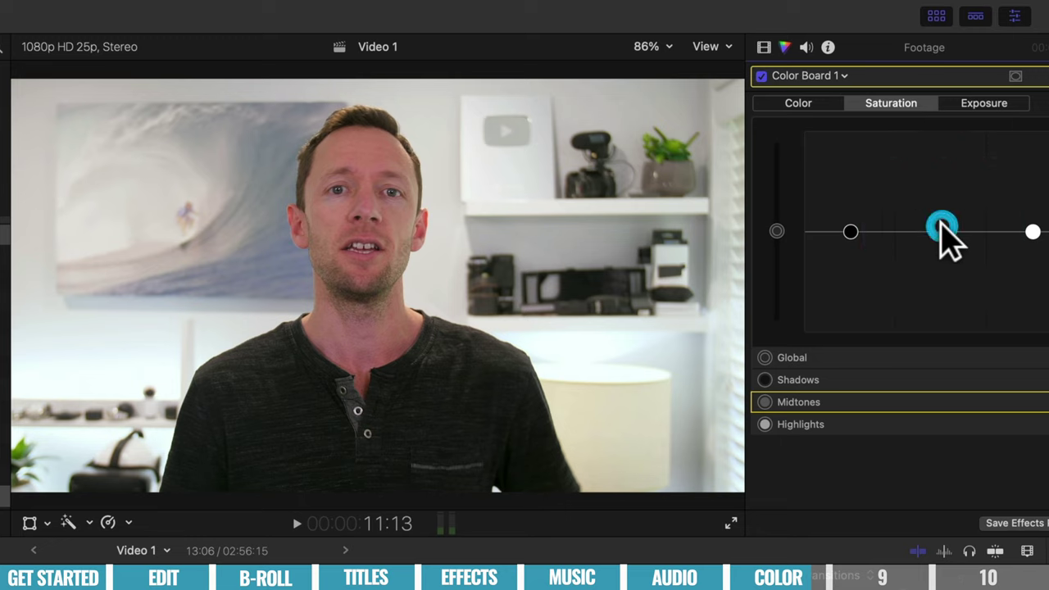
left_click(761, 75)
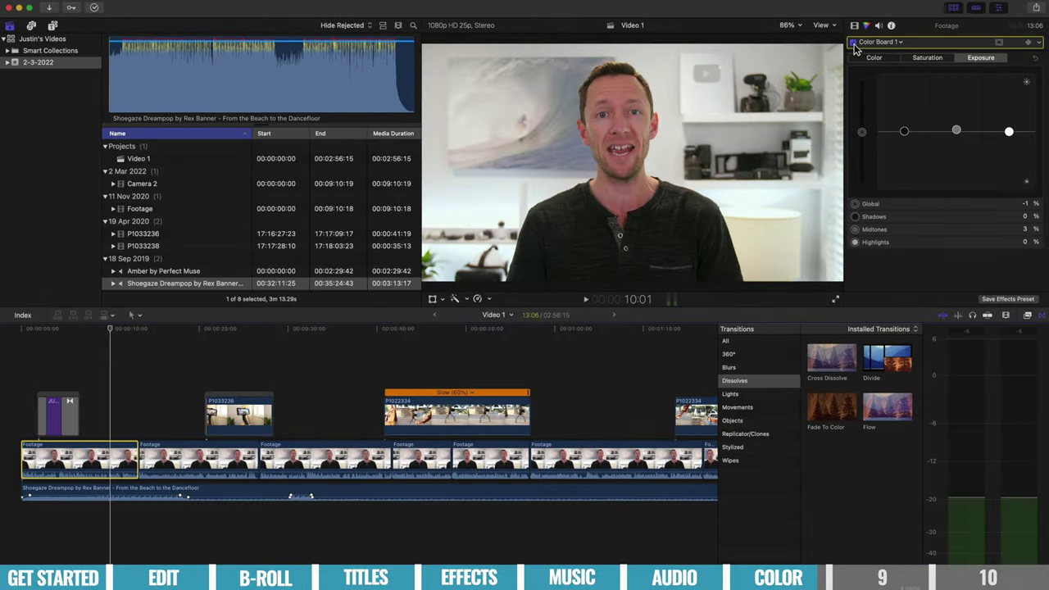
Step: Copy the corrected first Footage clip and paste only its Balance and Color Board 1 effects onto all the other Footage clips
left_click(125, 459)
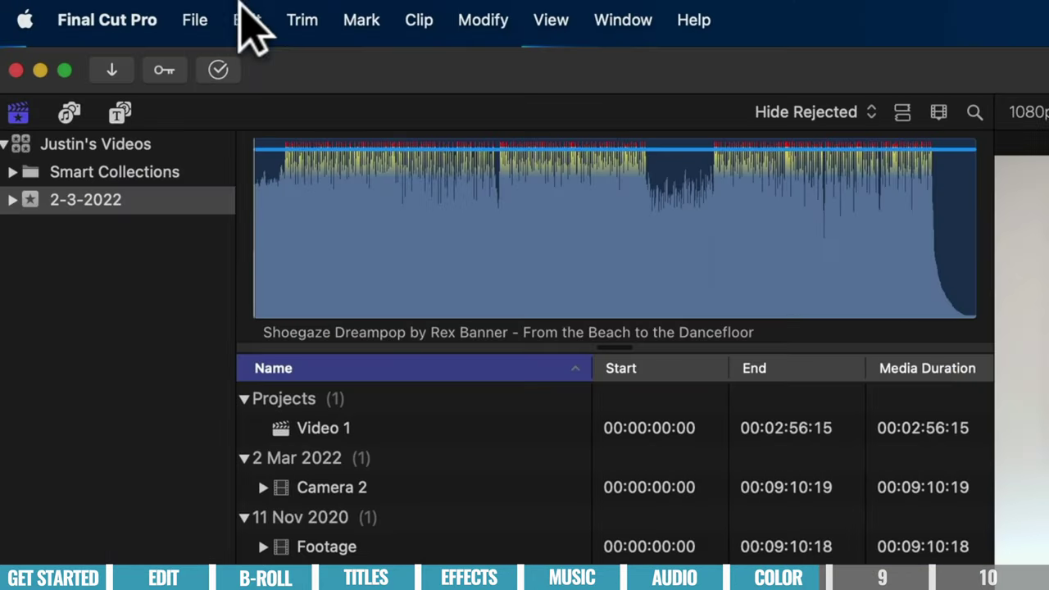
left_click(246, 20)
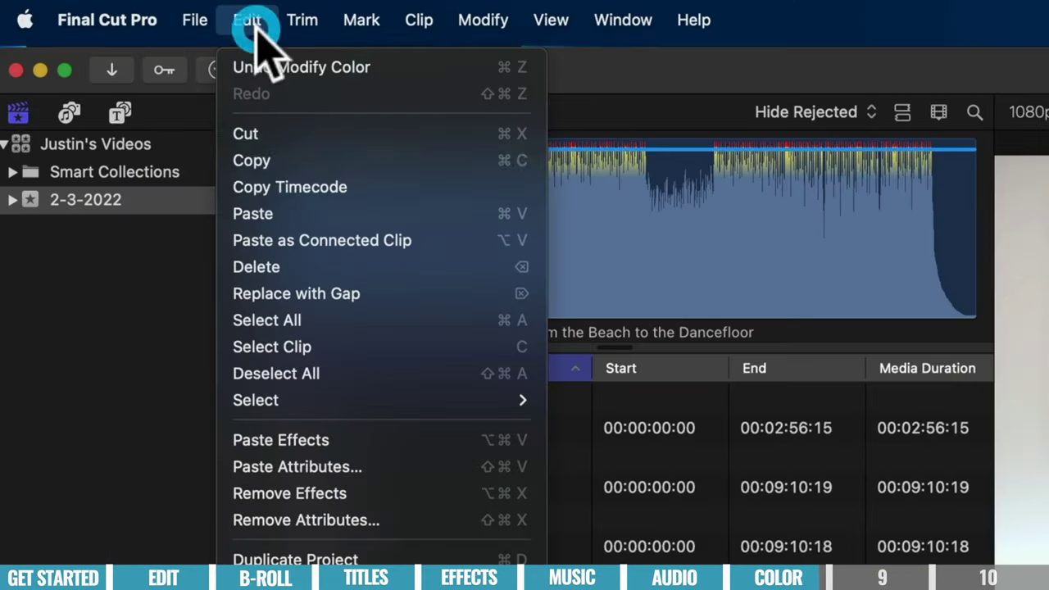
left_click(284, 158)
key("super+minus")
left_click_drag(611, 495, 75, 496)
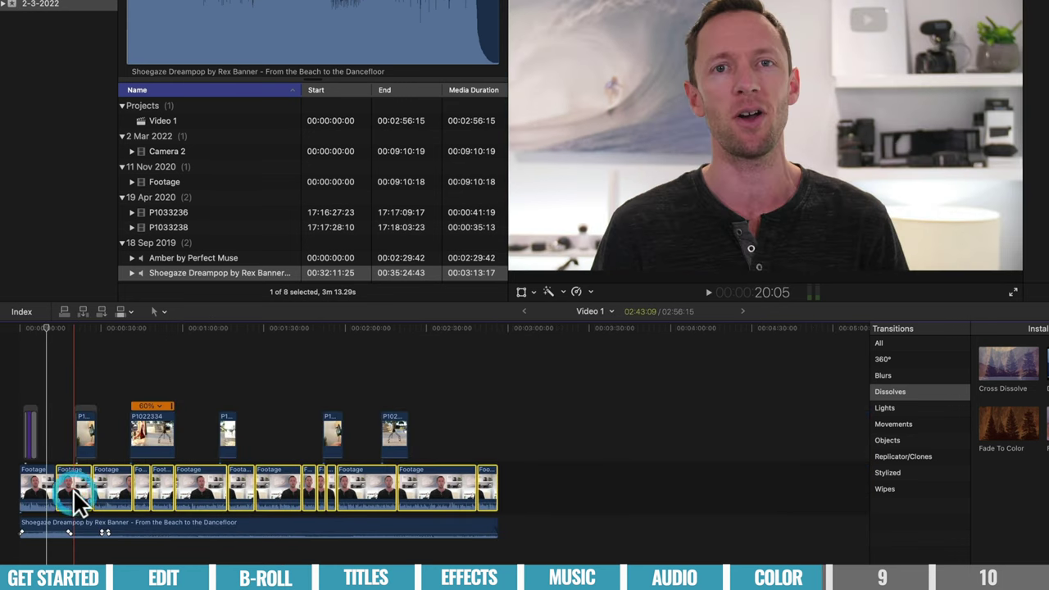
left_click(245, 20)
left_click(408, 458)
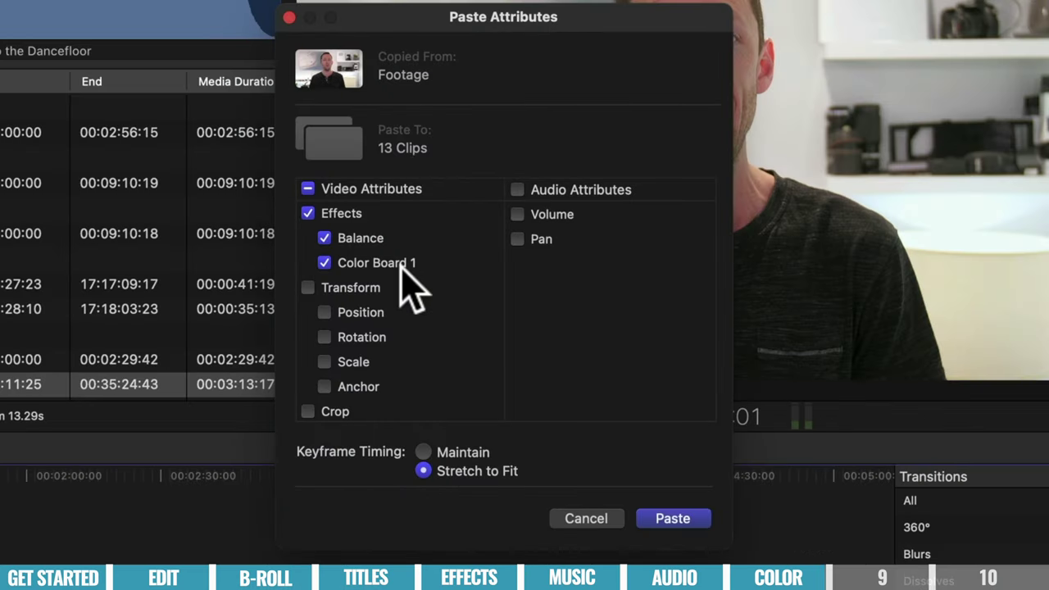
left_click(674, 518)
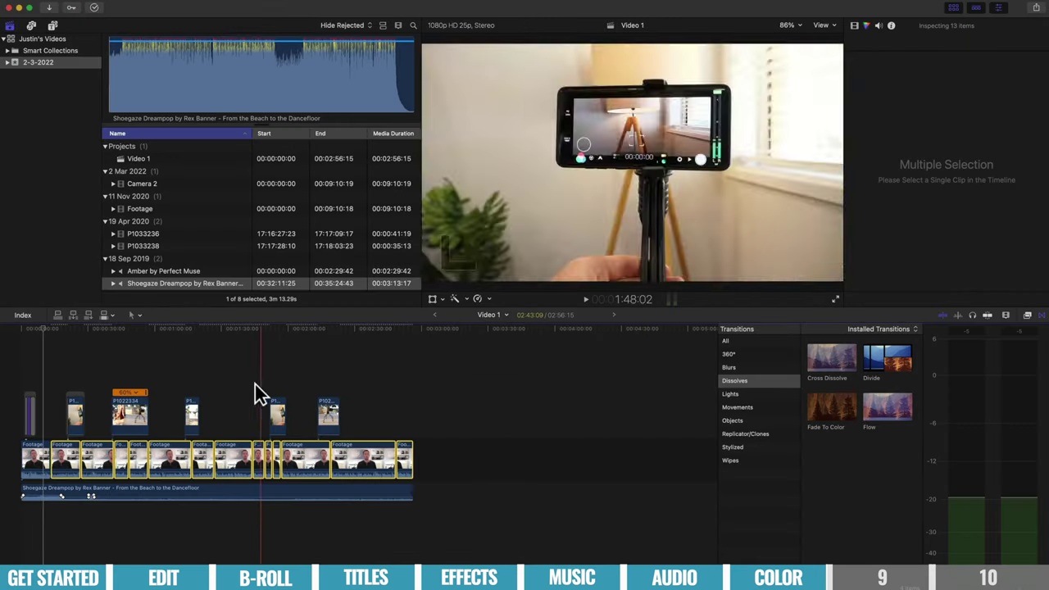
left_click(74, 414)
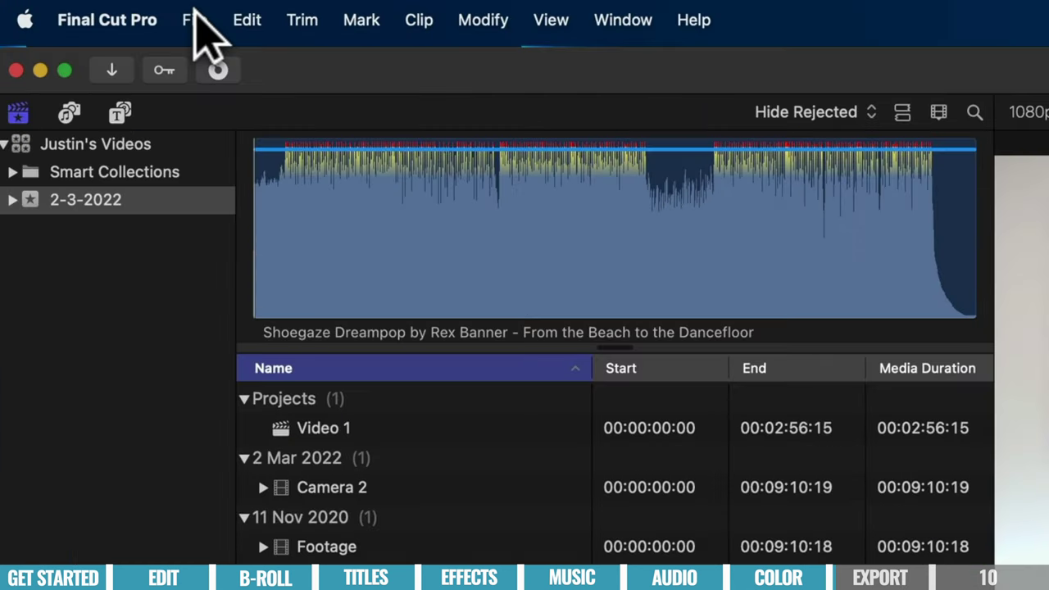
Step: Set up a file export of the Video 1 project with the Video and Audio format and the H.264 video codec
left_click(85, 8)
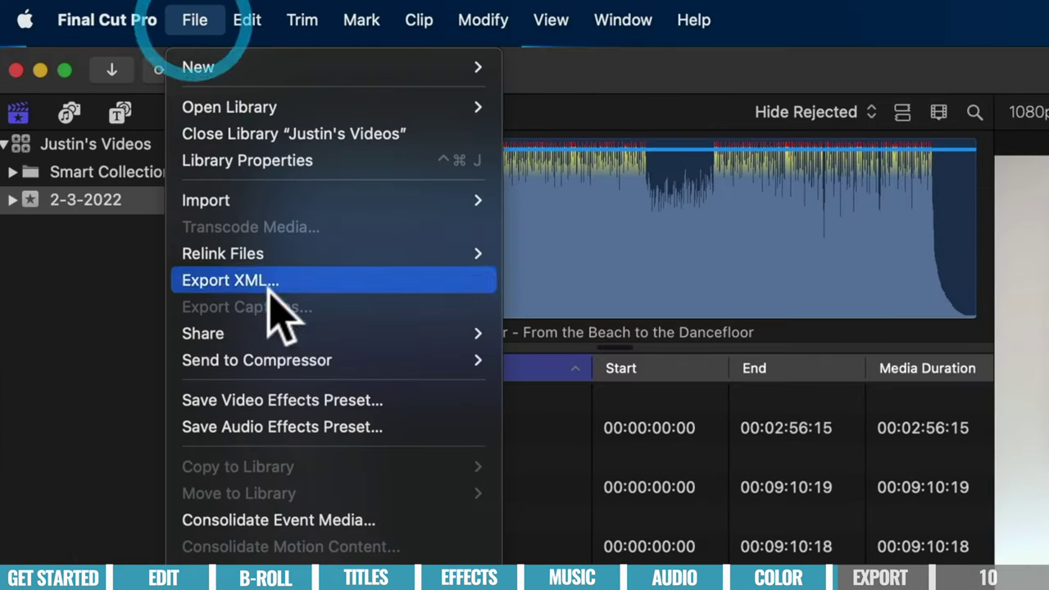
mouse_move(283, 331)
left_click(636, 357)
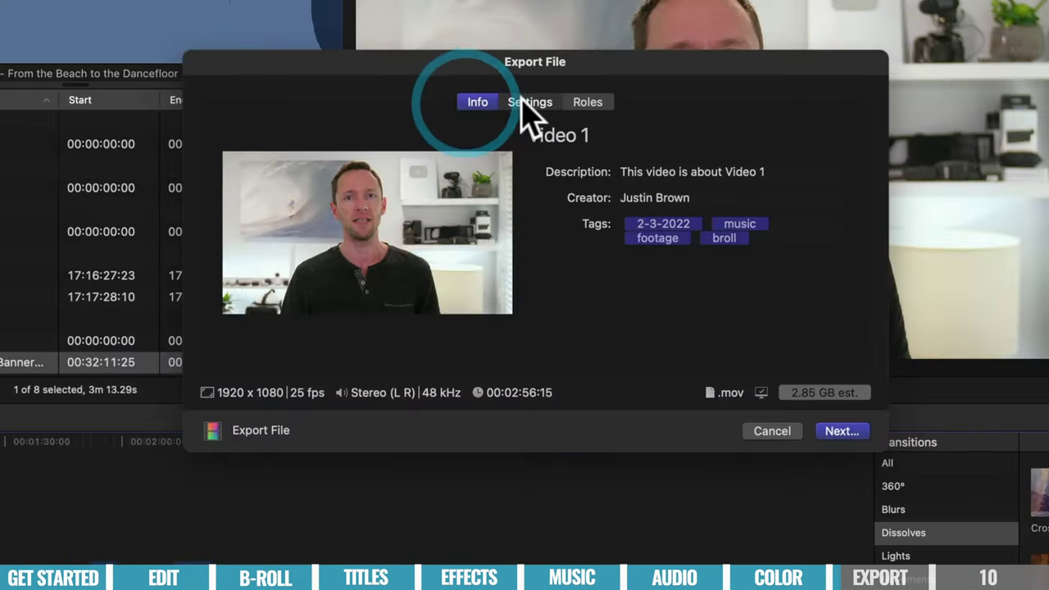
left_click(525, 103)
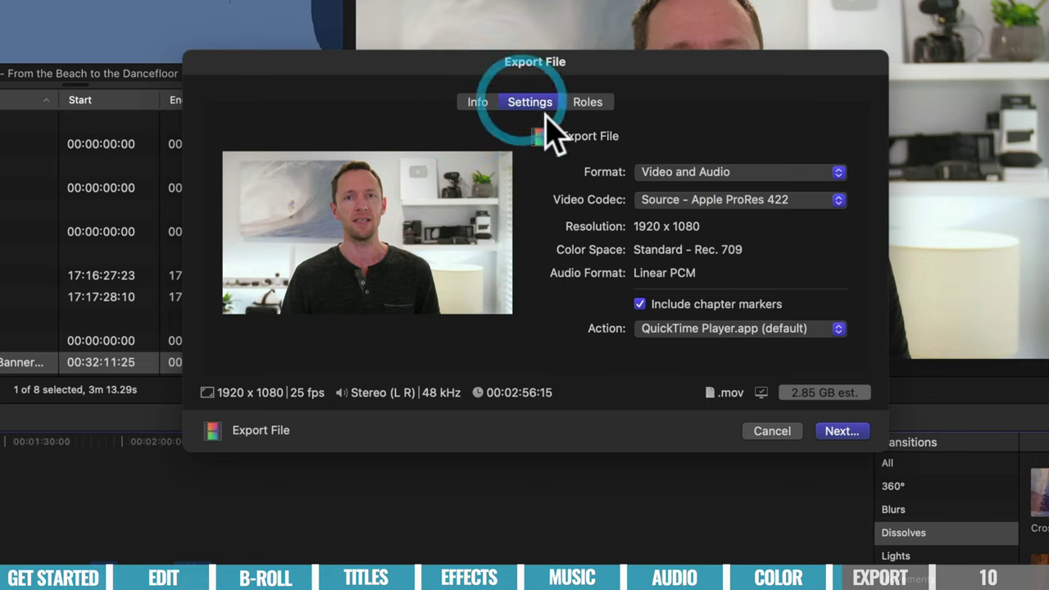
left_click(675, 172)
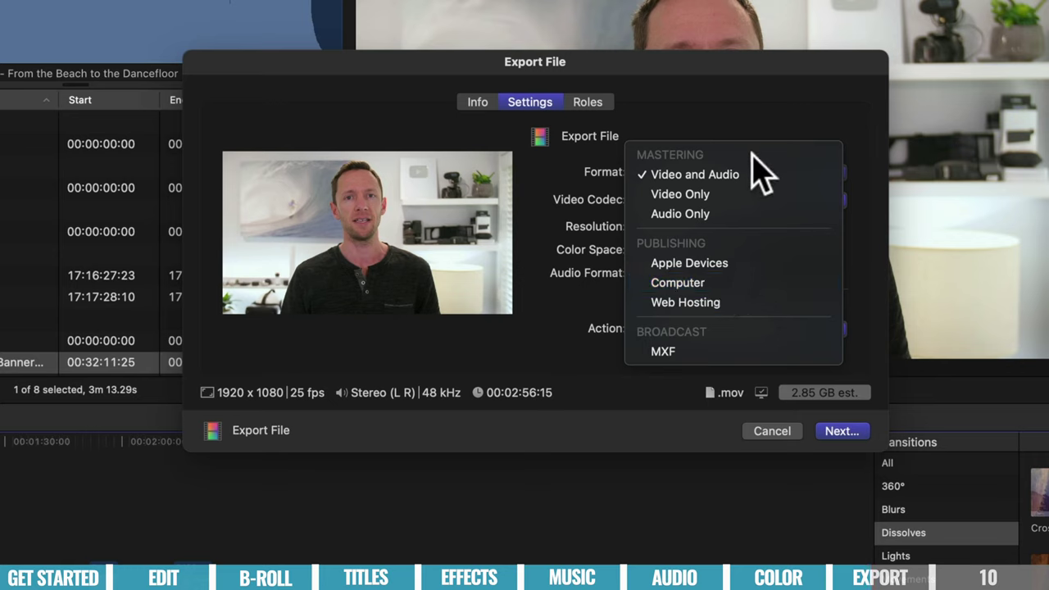
left_click(740, 176)
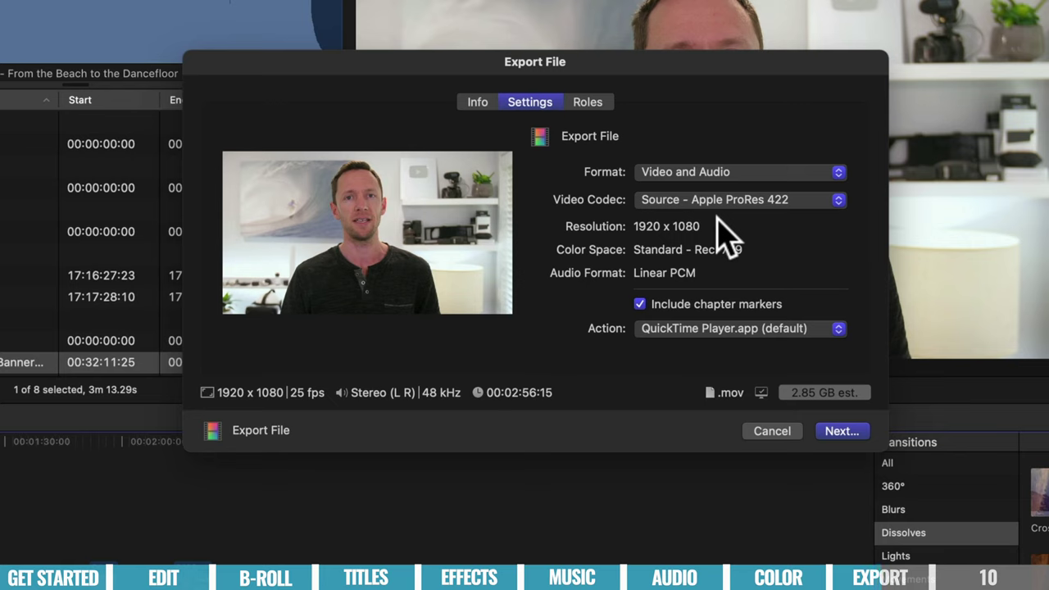
left_click(761, 197)
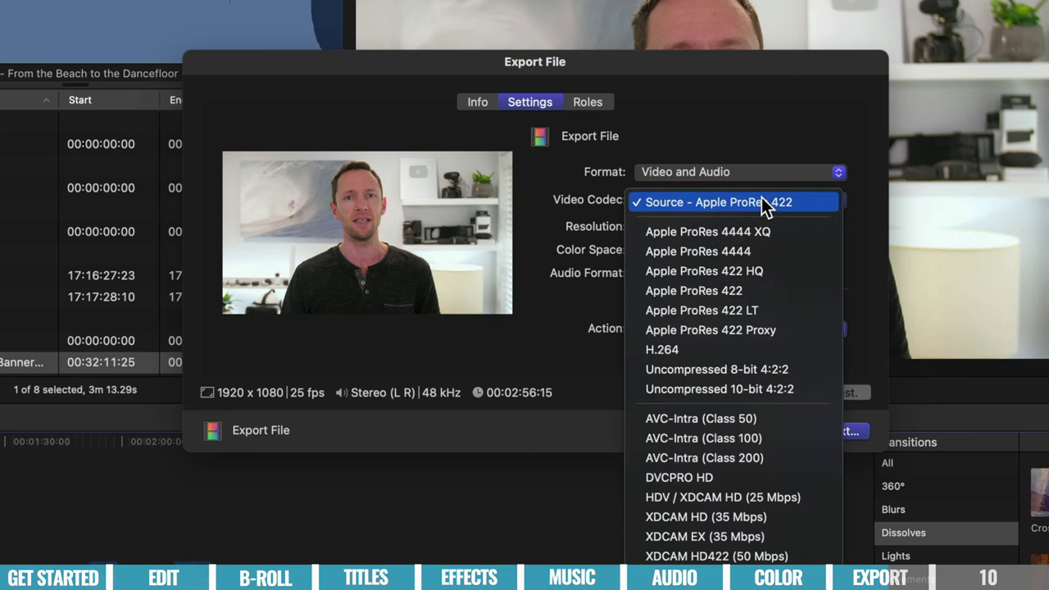
left_click(677, 350)
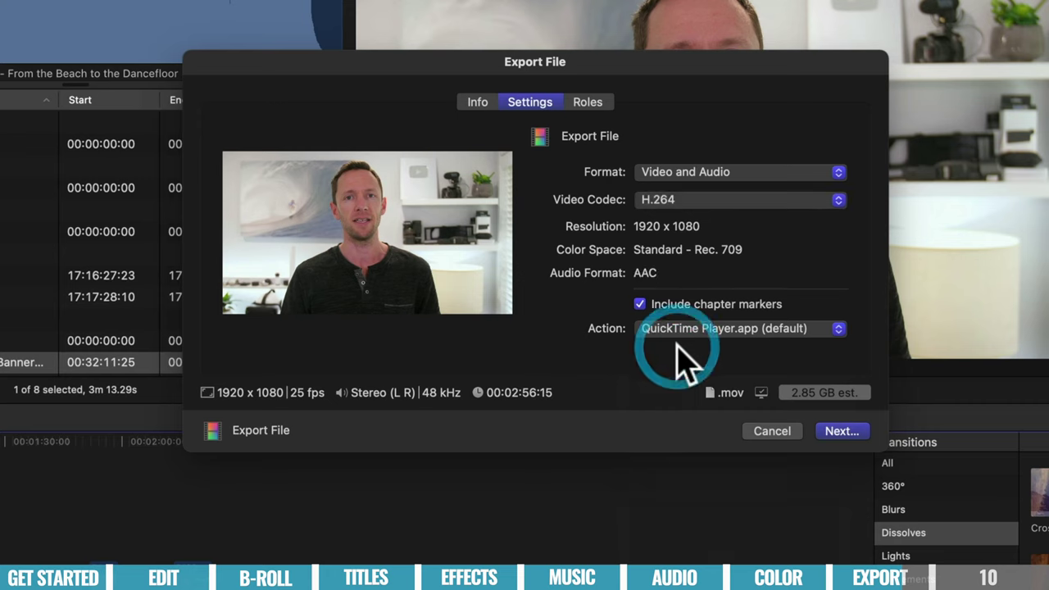
Step: Save the export as Video 1.mov on the Desktop and view the sharing progress in the background tasks
left_click(861, 431)
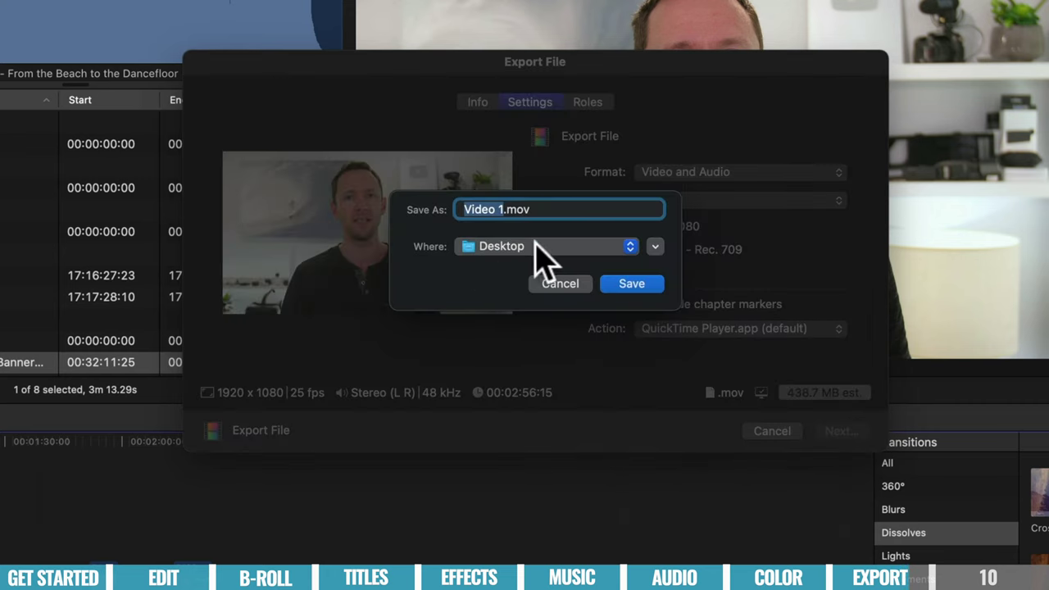
left_click(633, 284)
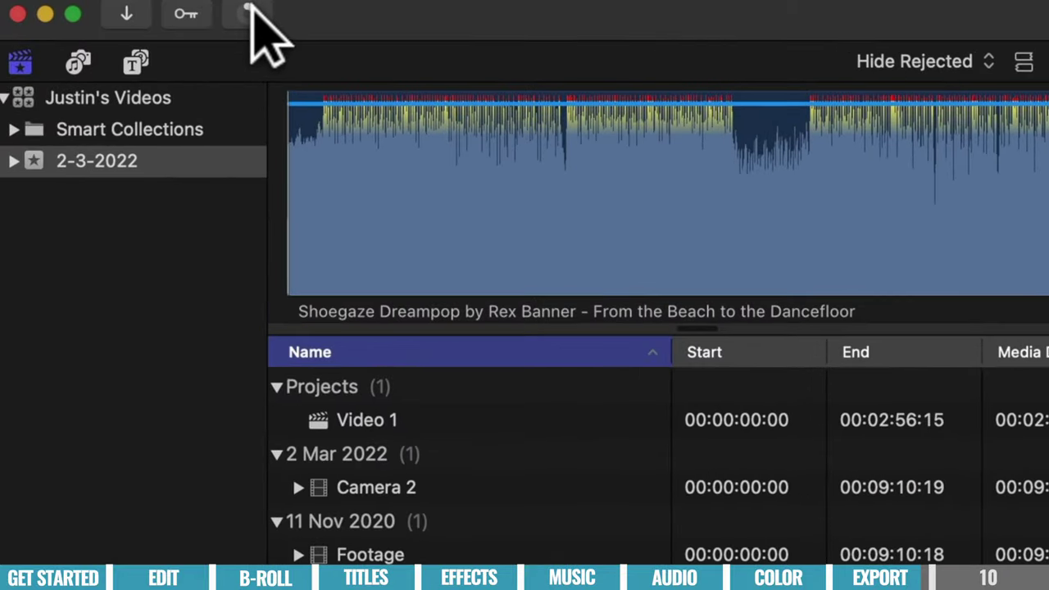
left_click(249, 12)
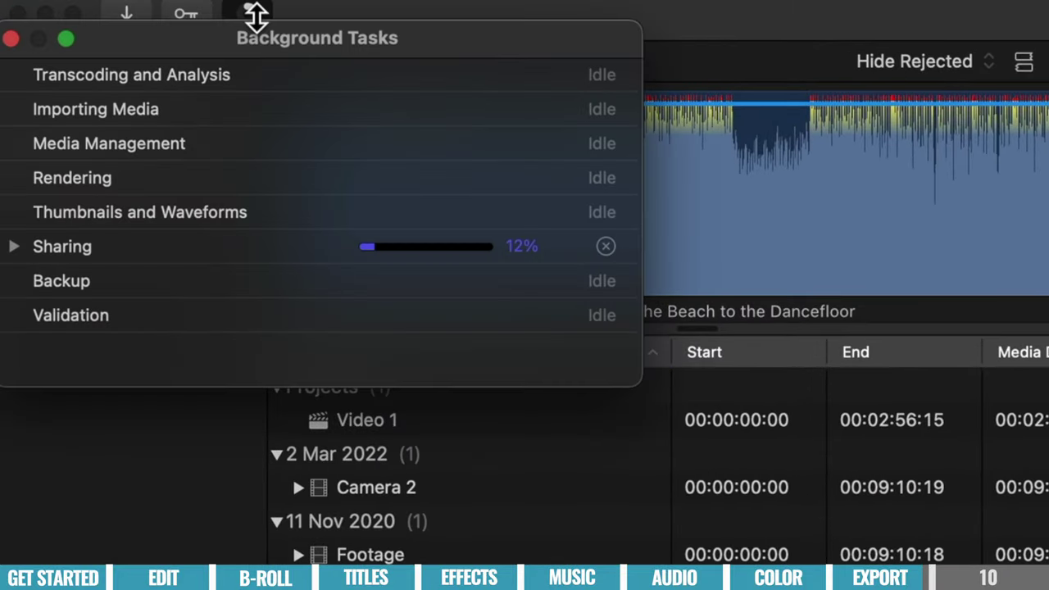